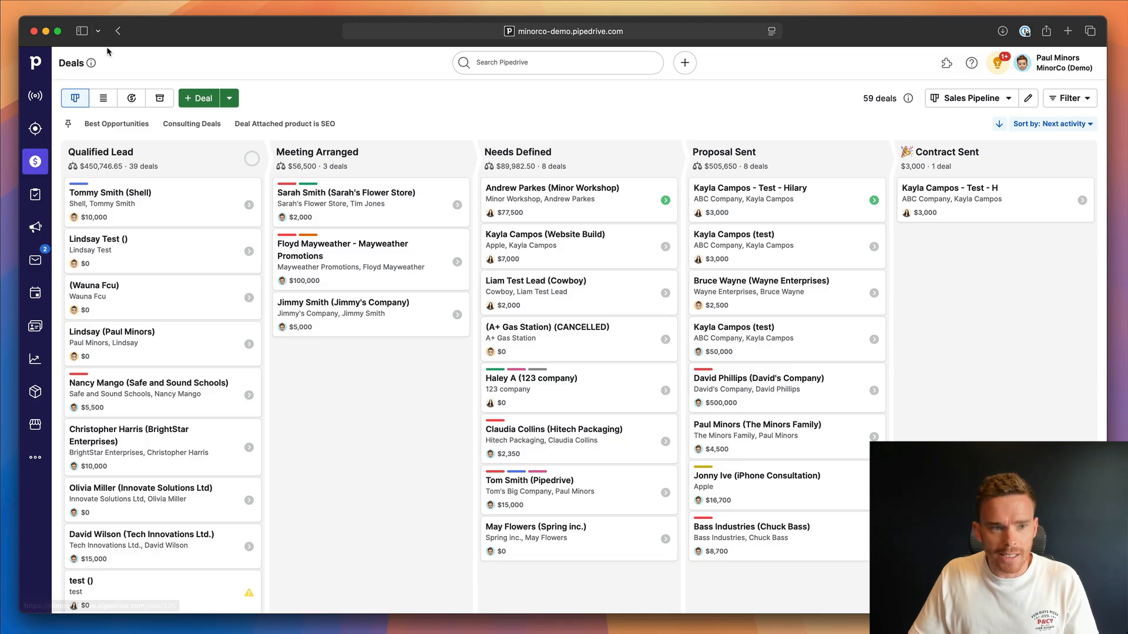
# Open the Wayne Enterprises deal in the Proposal Sent stage and reschedule its Day 7 follow up activity to 16 Jul 2025.
pyautogui.click(118, 33)
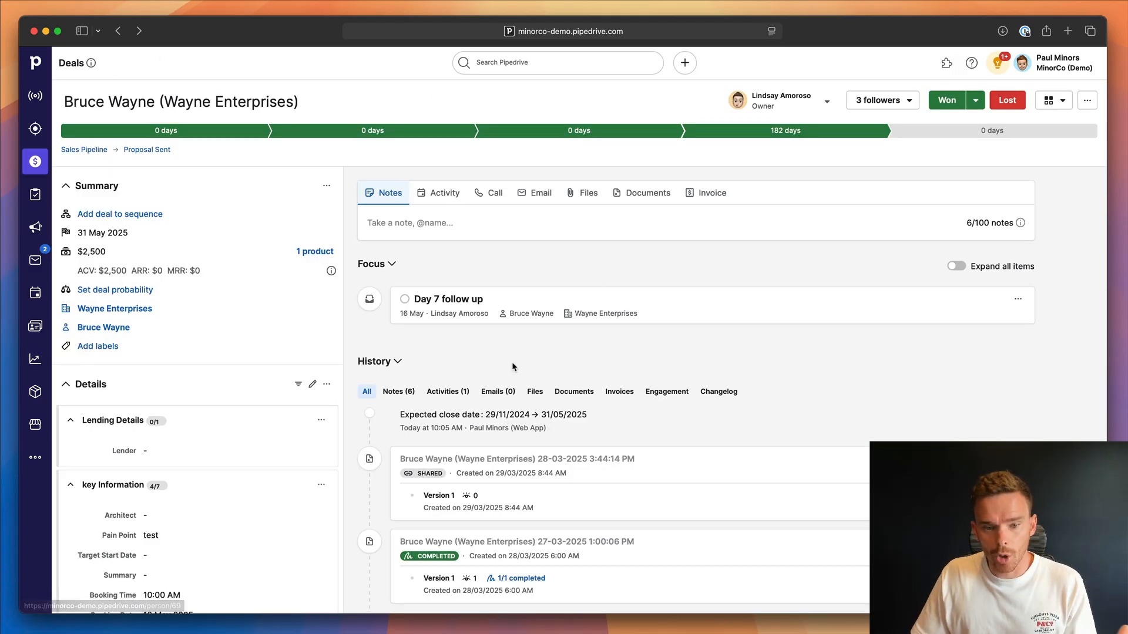
pyautogui.click(463, 301)
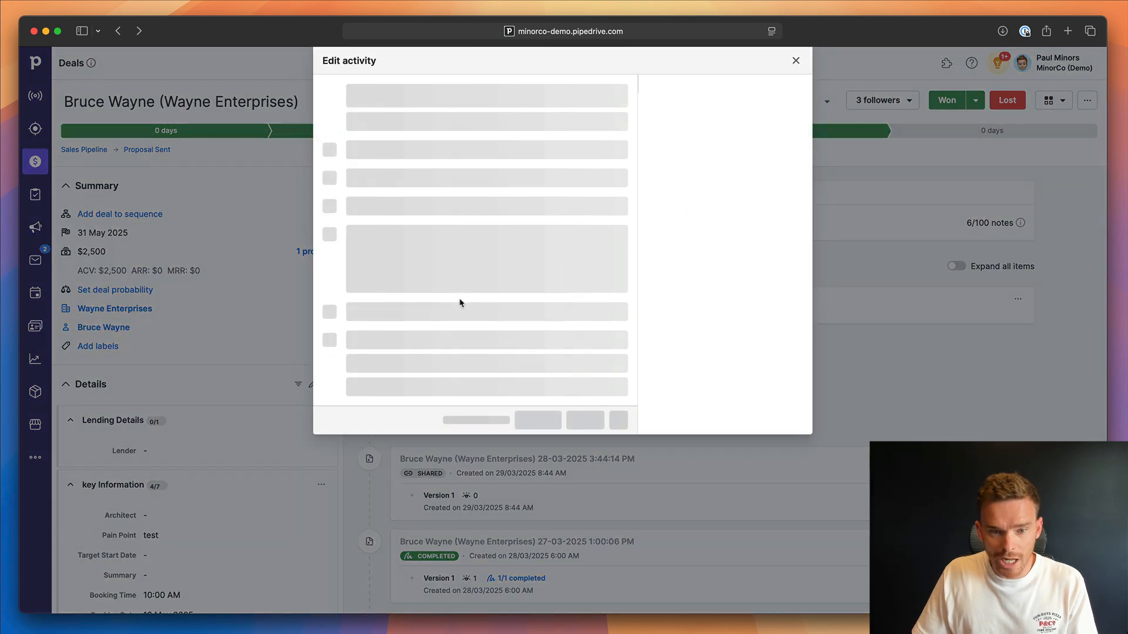
pyautogui.click(396, 151)
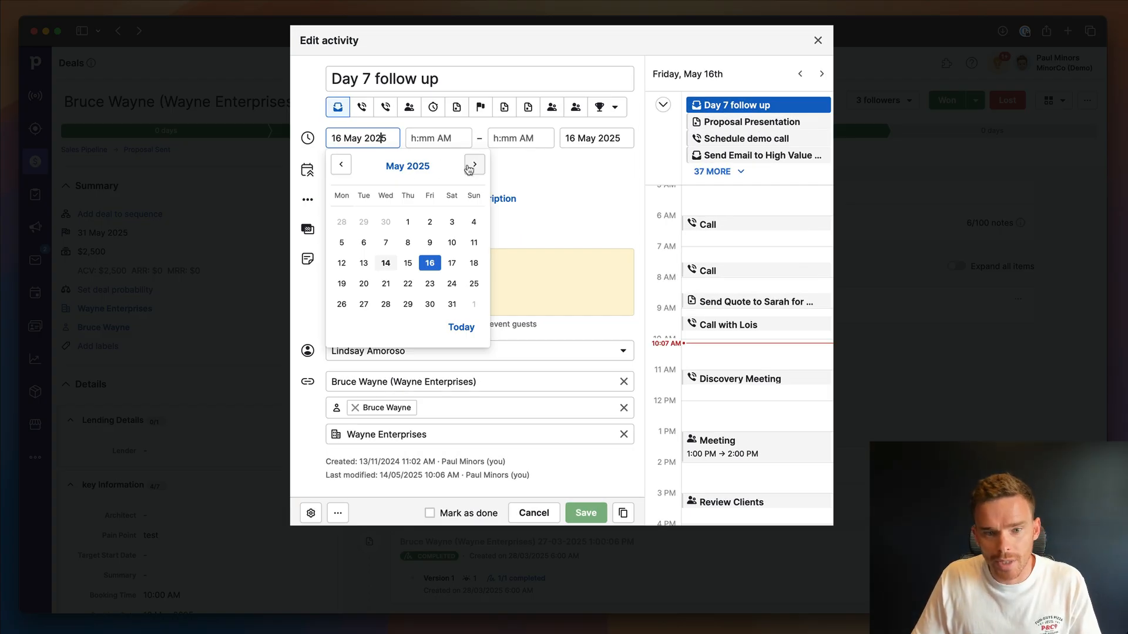
pyautogui.click(469, 167)
pyautogui.click(469, 166)
pyautogui.click(386, 264)
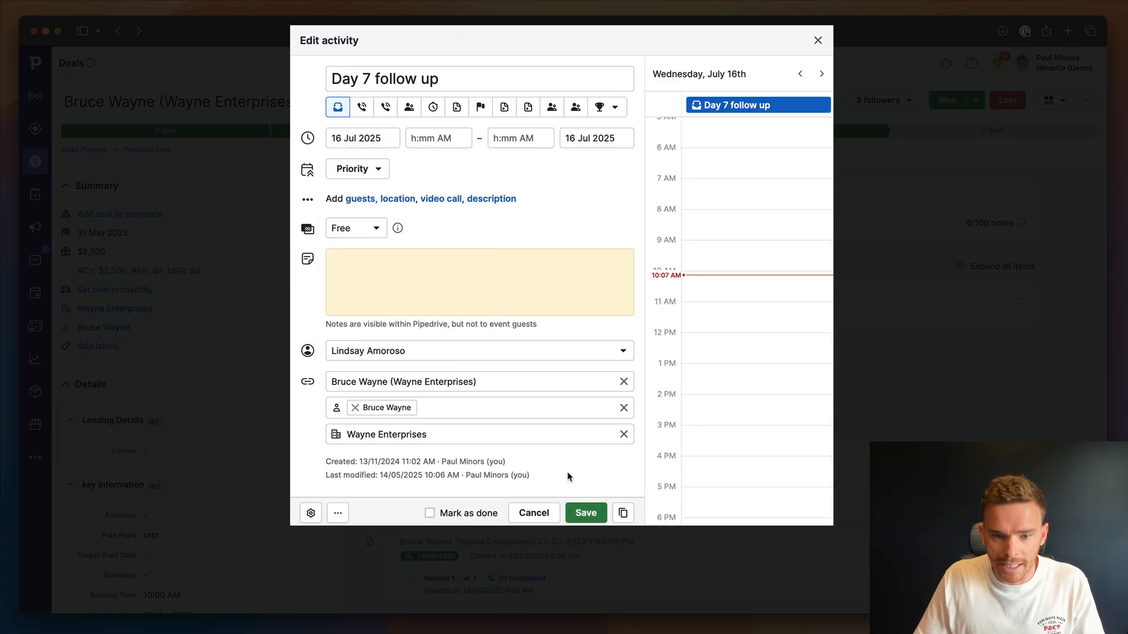
pyautogui.click(585, 513)
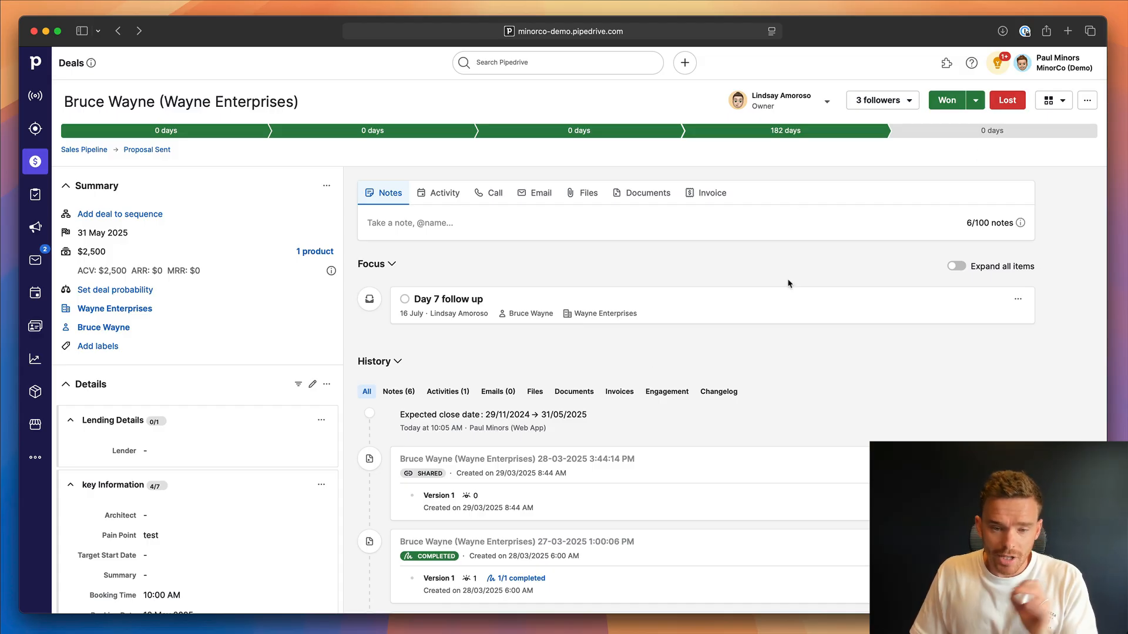
pyautogui.click(1088, 100)
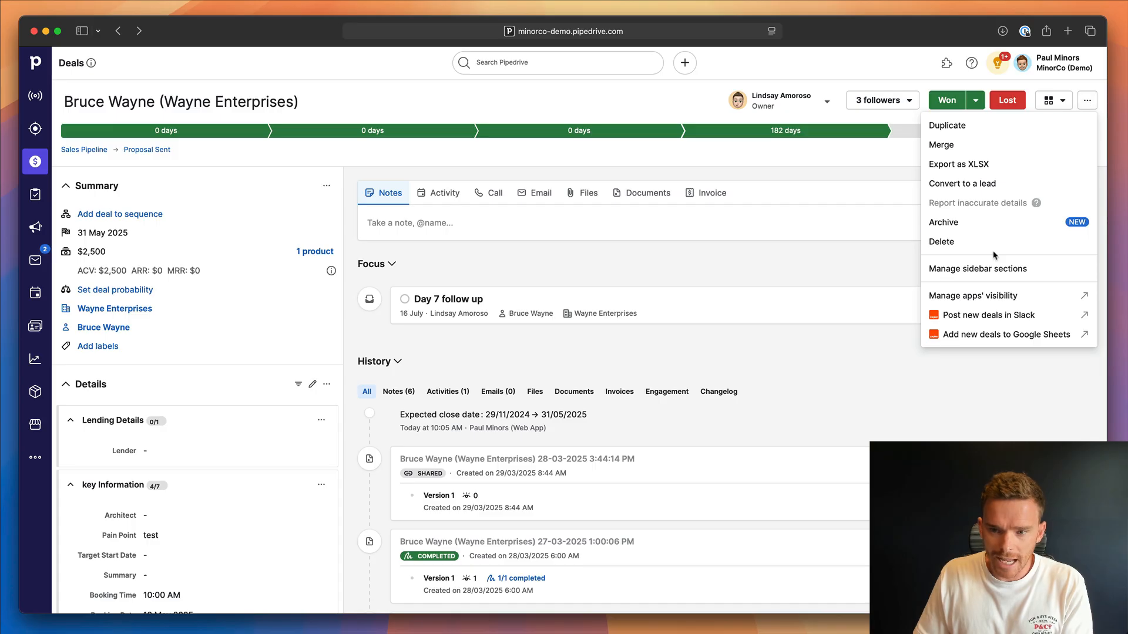
pyautogui.click(1025, 227)
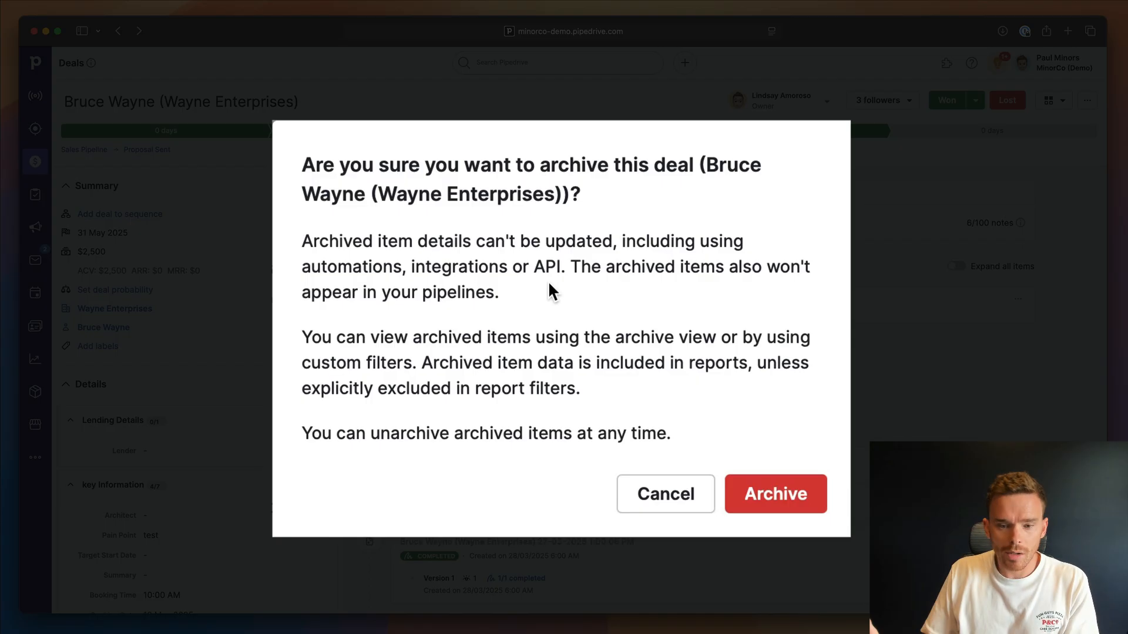
pyautogui.click(660, 494)
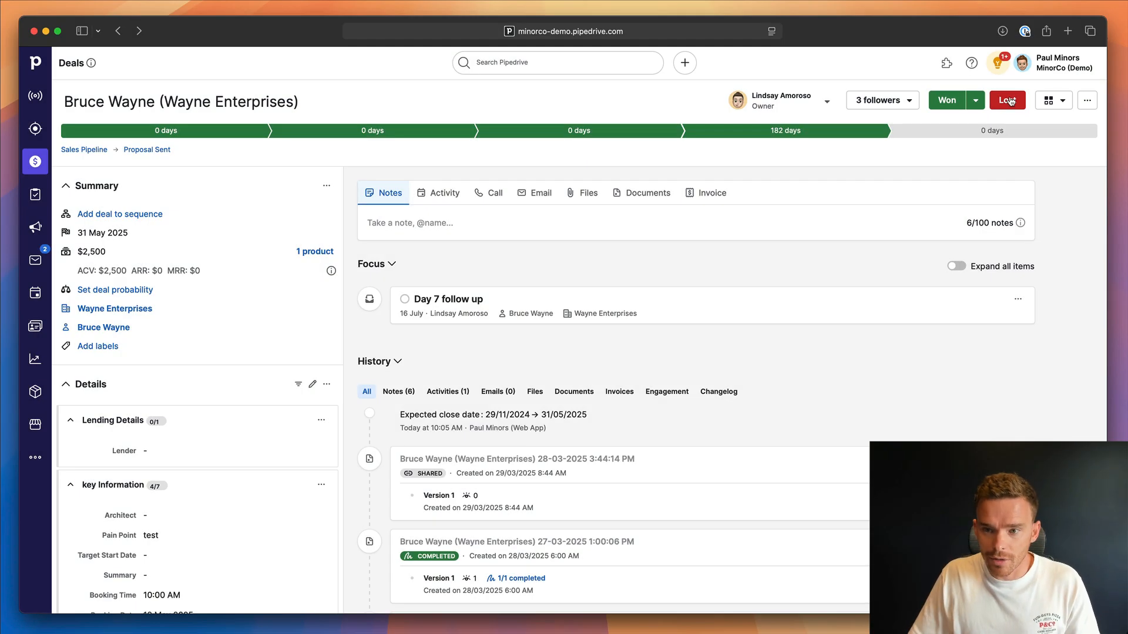
# Mark the deal as lost with the reason Bad timing and the comment "Not ready just yet, would like a follow up in Q4".
pyautogui.click(1002, 101)
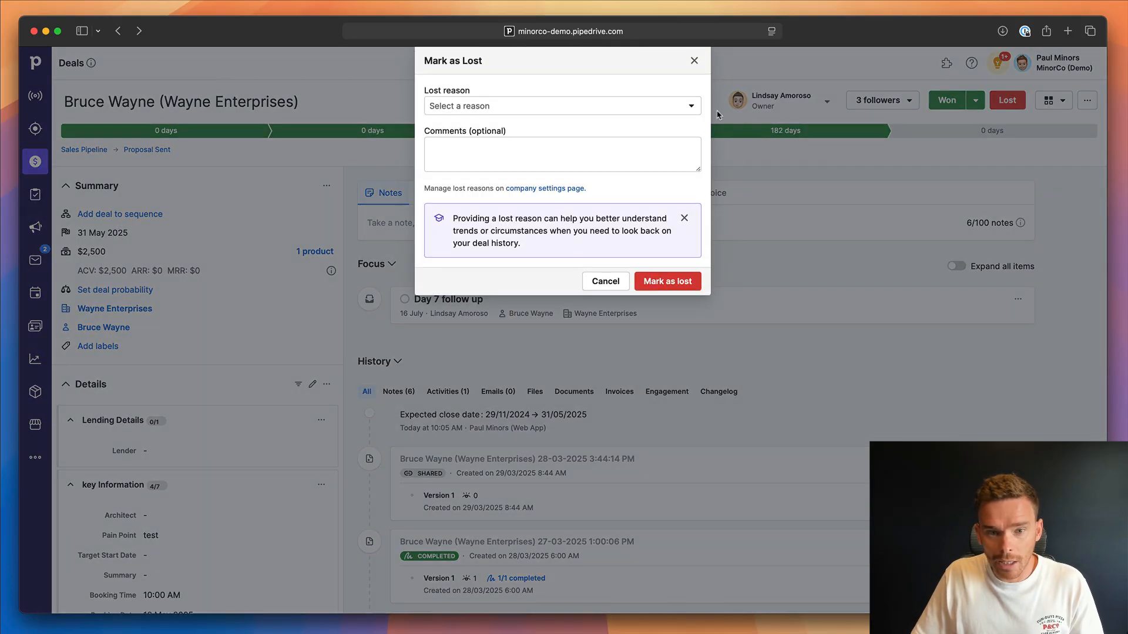
pyautogui.click(646, 109)
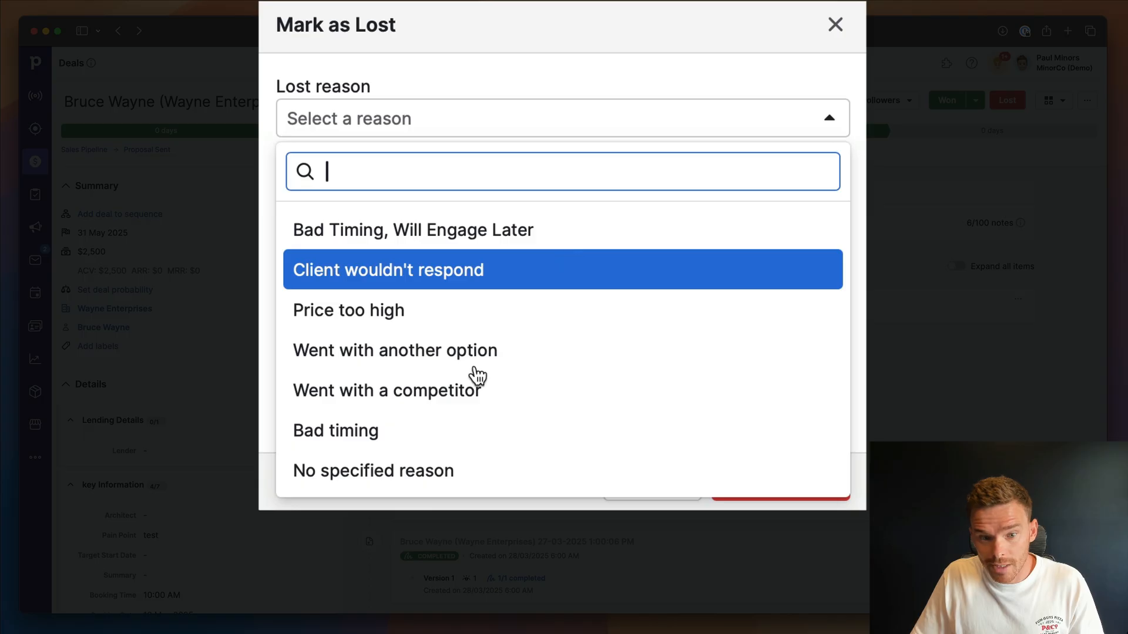
pyautogui.click(395, 431)
pyautogui.click(403, 235)
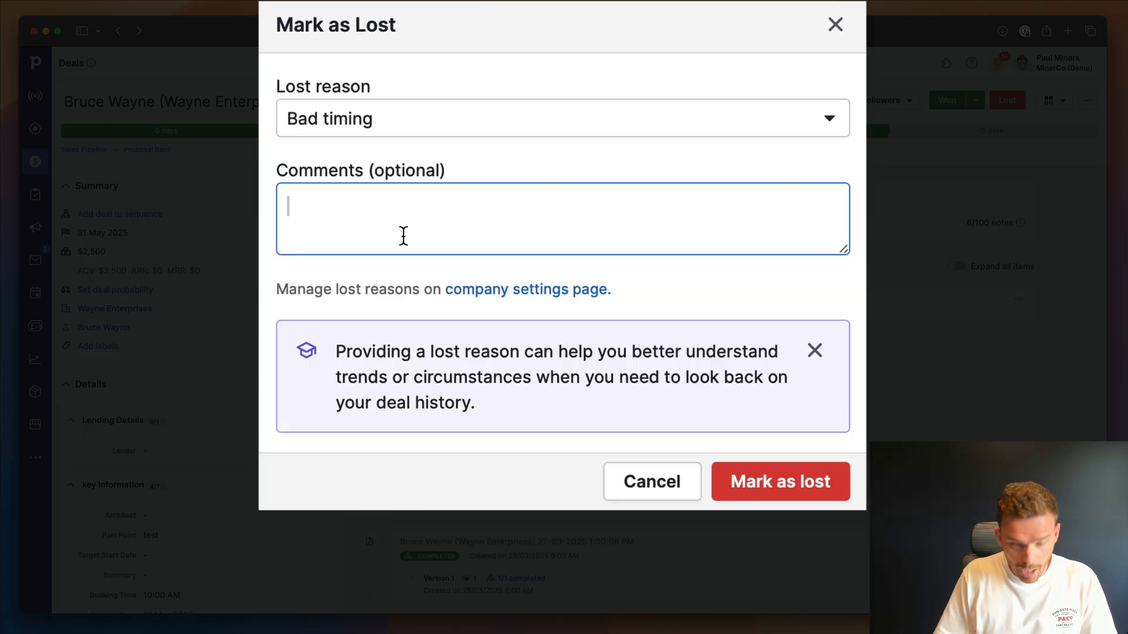
pyautogui.write('Not ready')
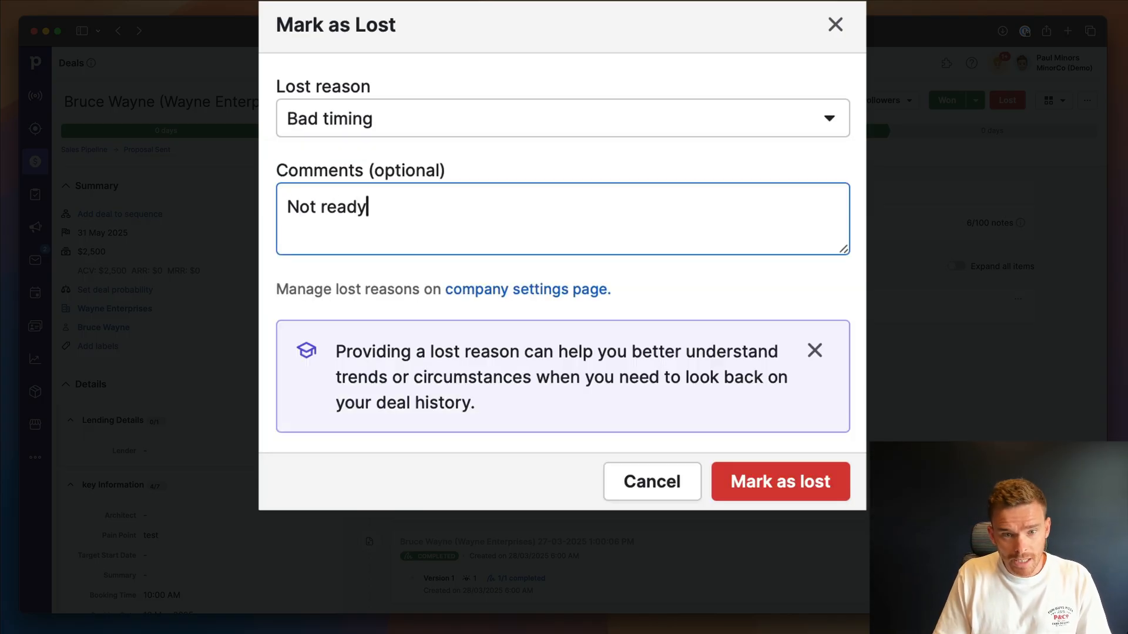
pyautogui.write(' just yet, ')
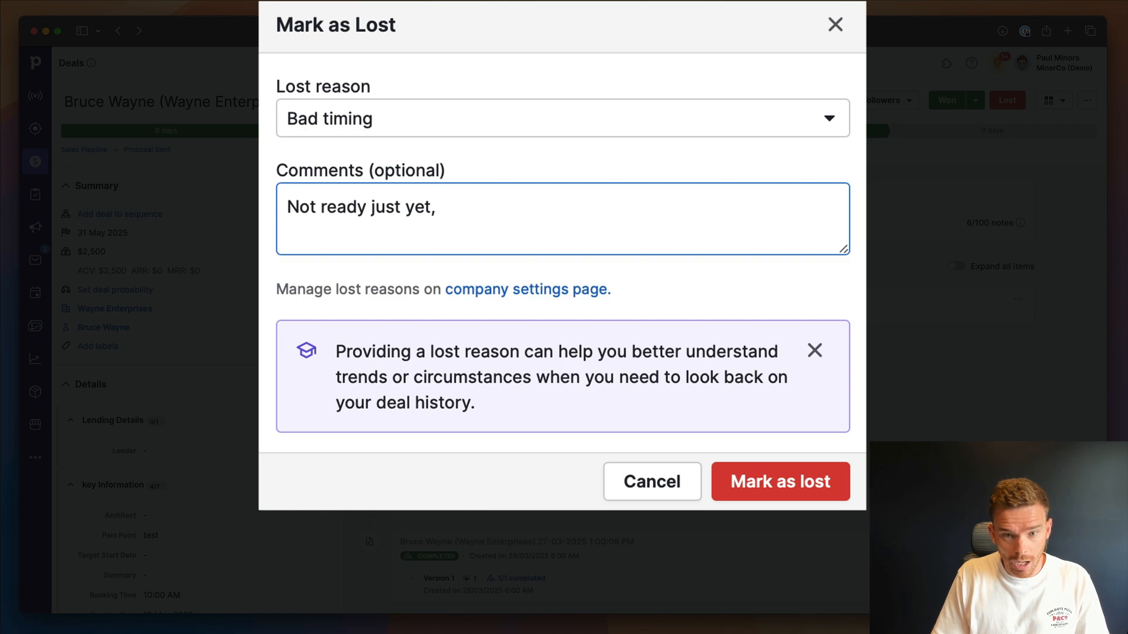
pyautogui.write('would like a follow ')
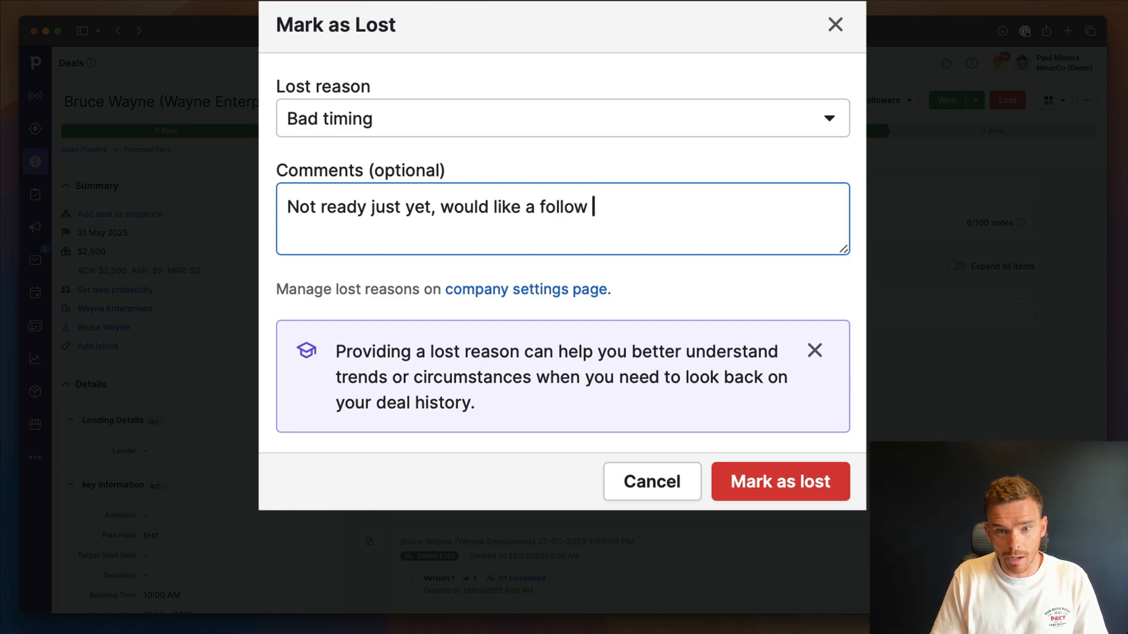
pyautogui.write('up in Q4')
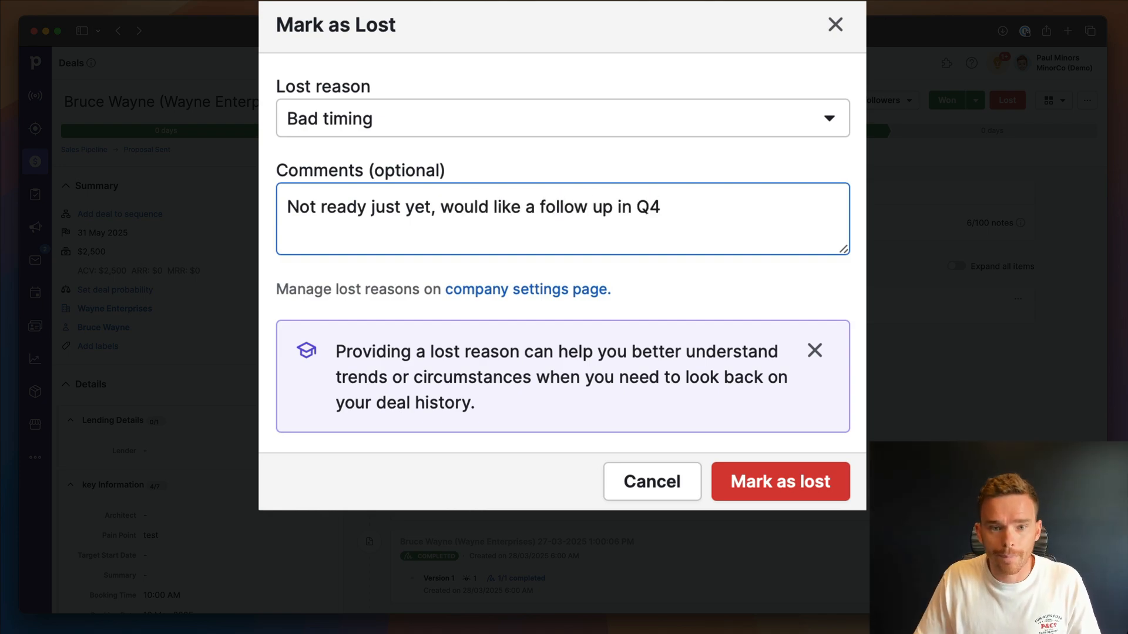
pyautogui.click(825, 477)
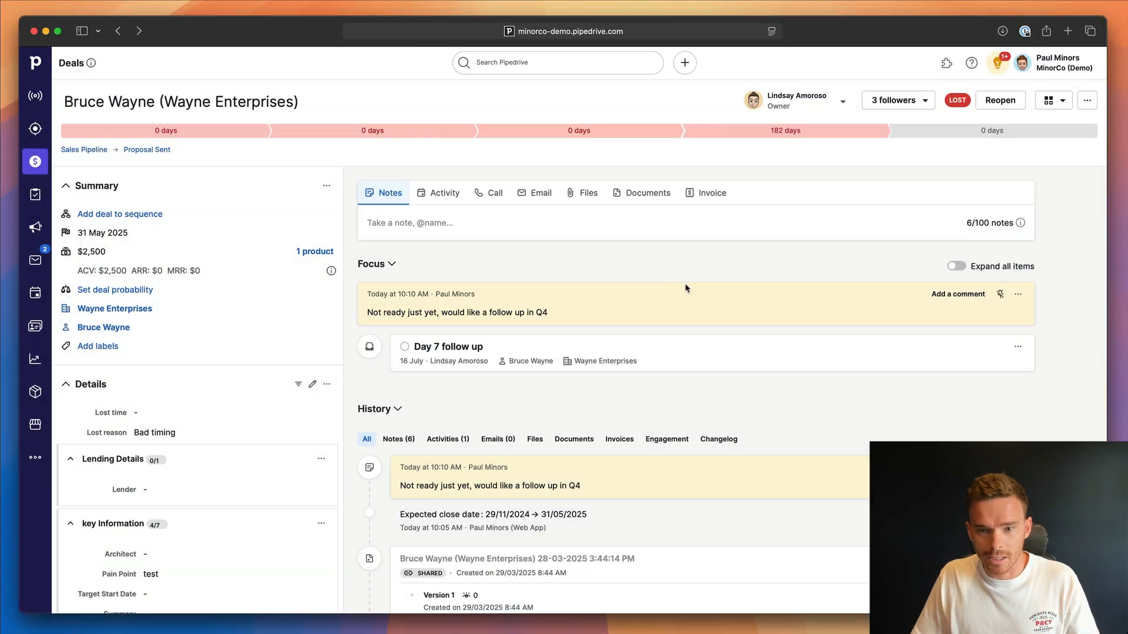
# Check the sales pipeline without the lost Wayne Enterprises deal, return to the deal and search for it by the contact's full name.
pyautogui.click(36, 161)
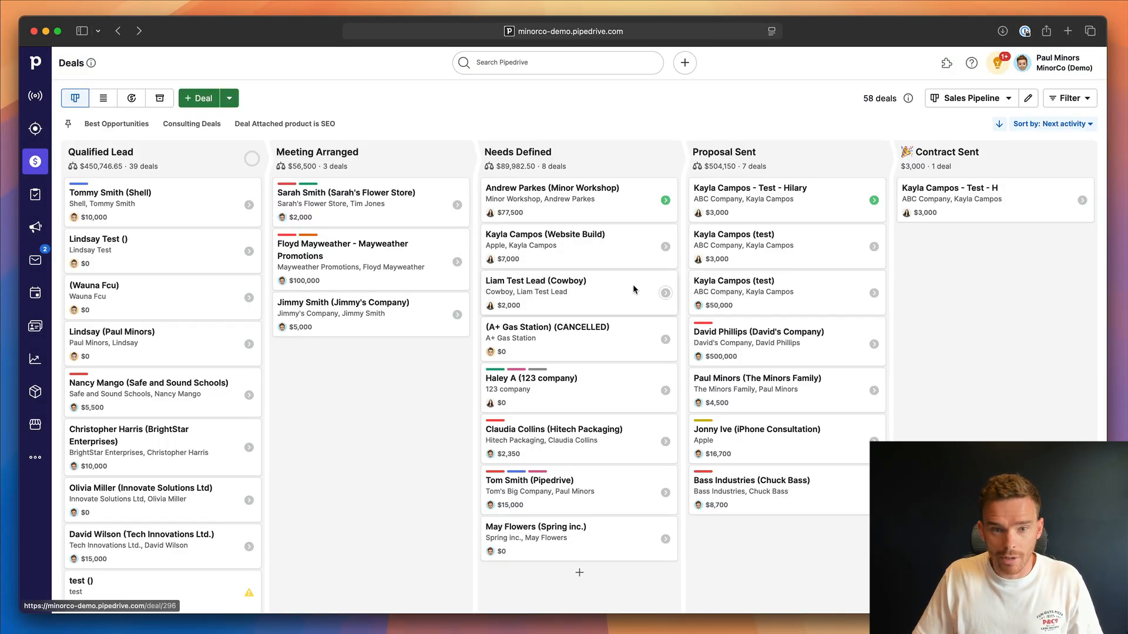
pyautogui.press('super+[')
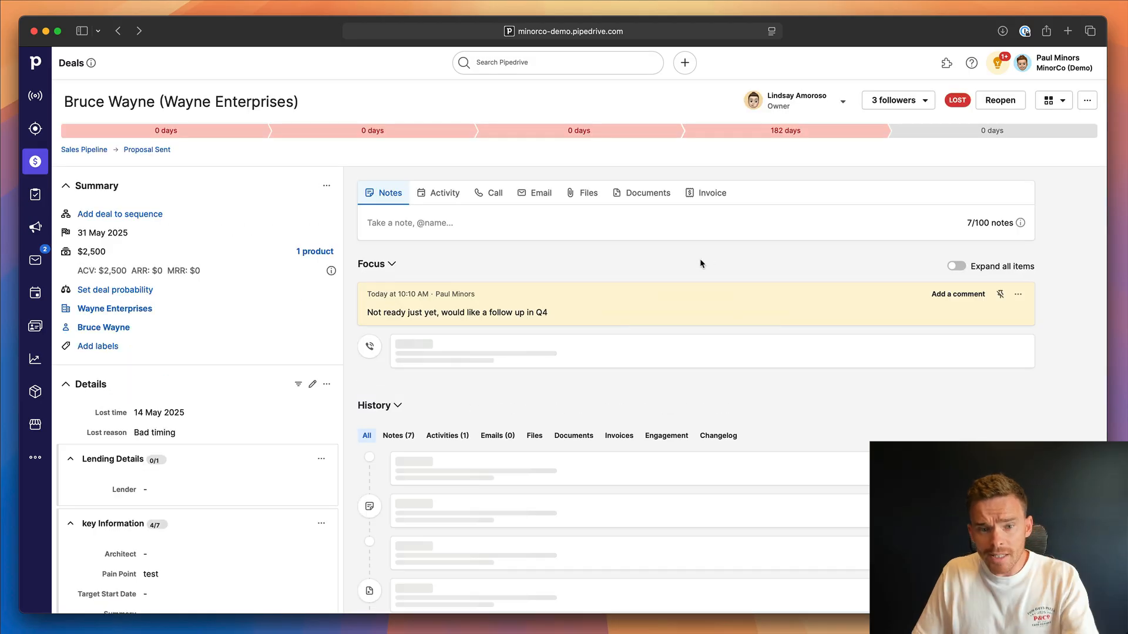
pyautogui.click(544, 65)
pyautogui.write('br')
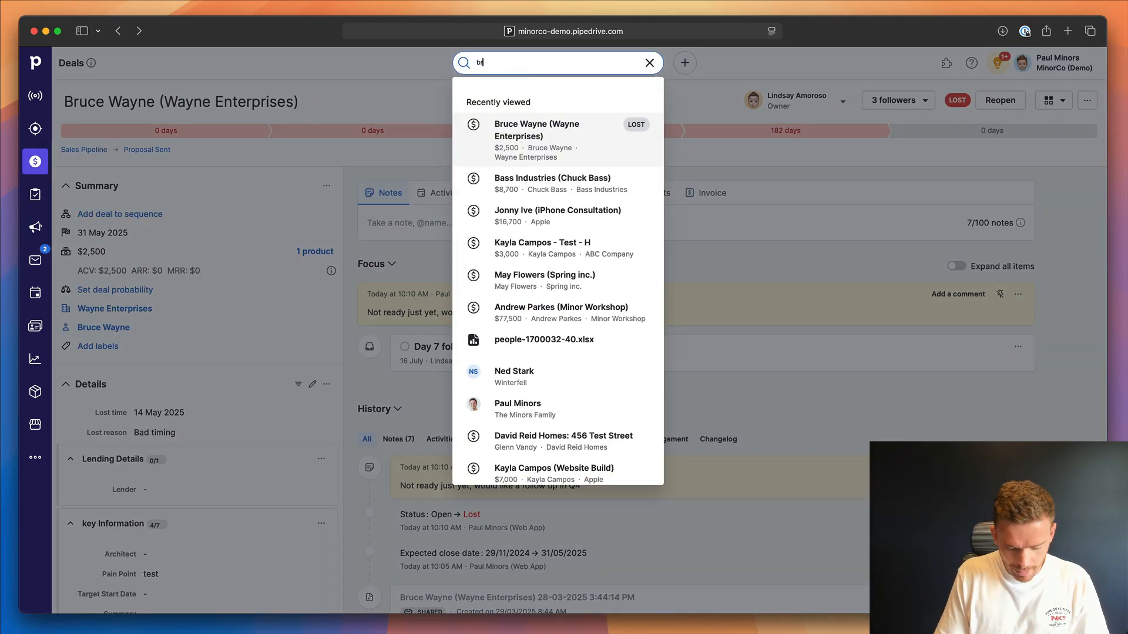
pyautogui.write('uce wayne')
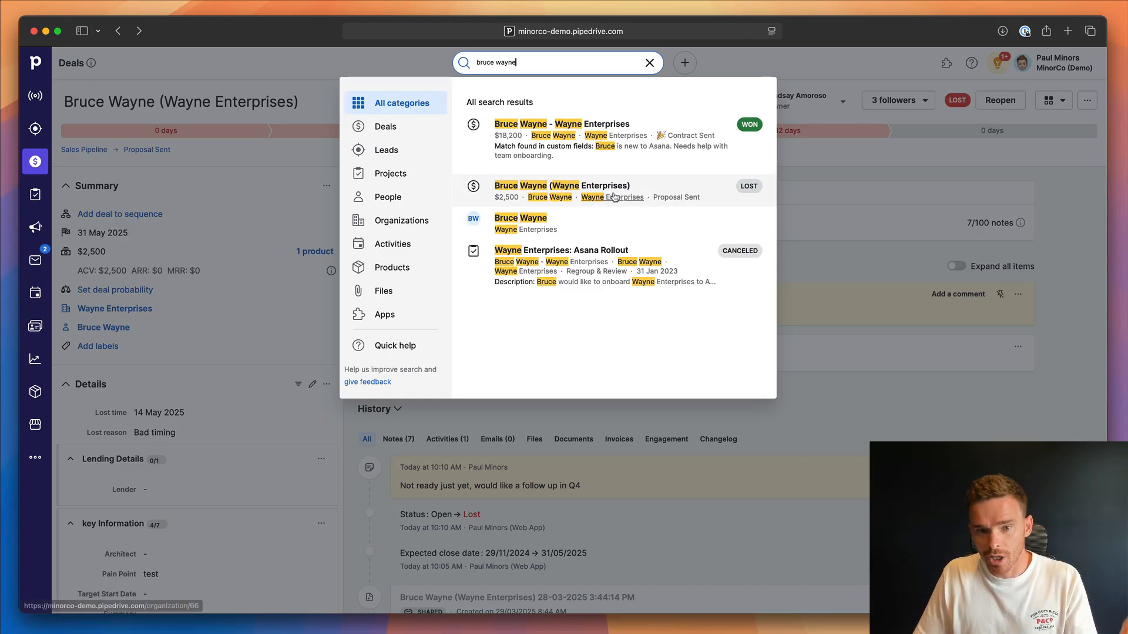
pyautogui.click(820, 308)
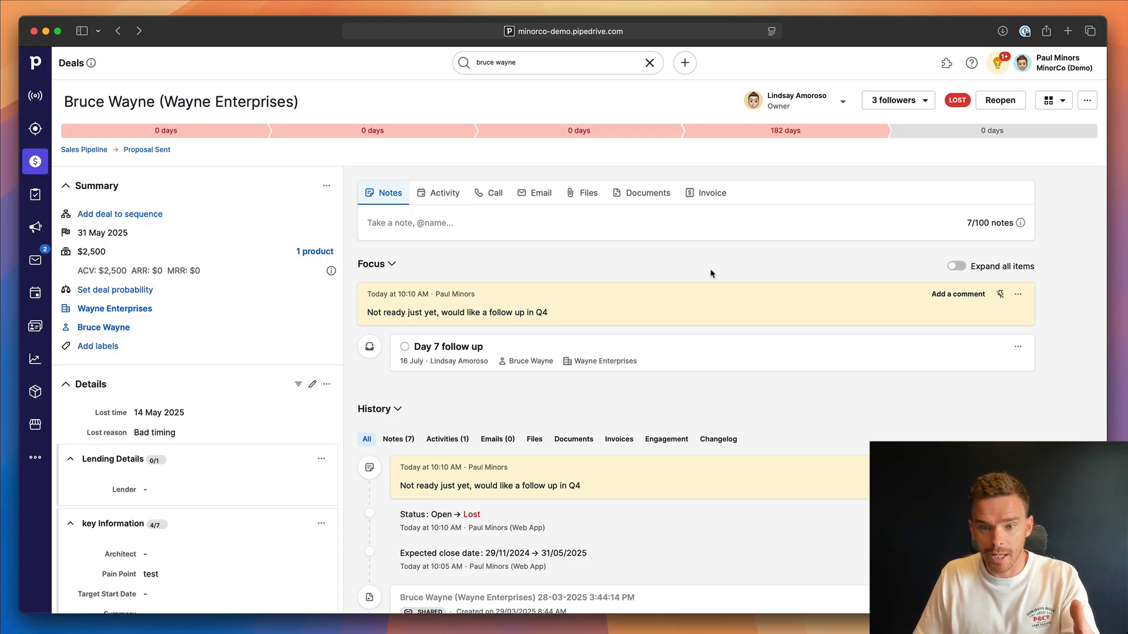
# Reschedule the Day 7 follow up activity to 8 Oct 2025 and save it with the note "Do they have budget for Q4?".
pyautogui.click(461, 348)
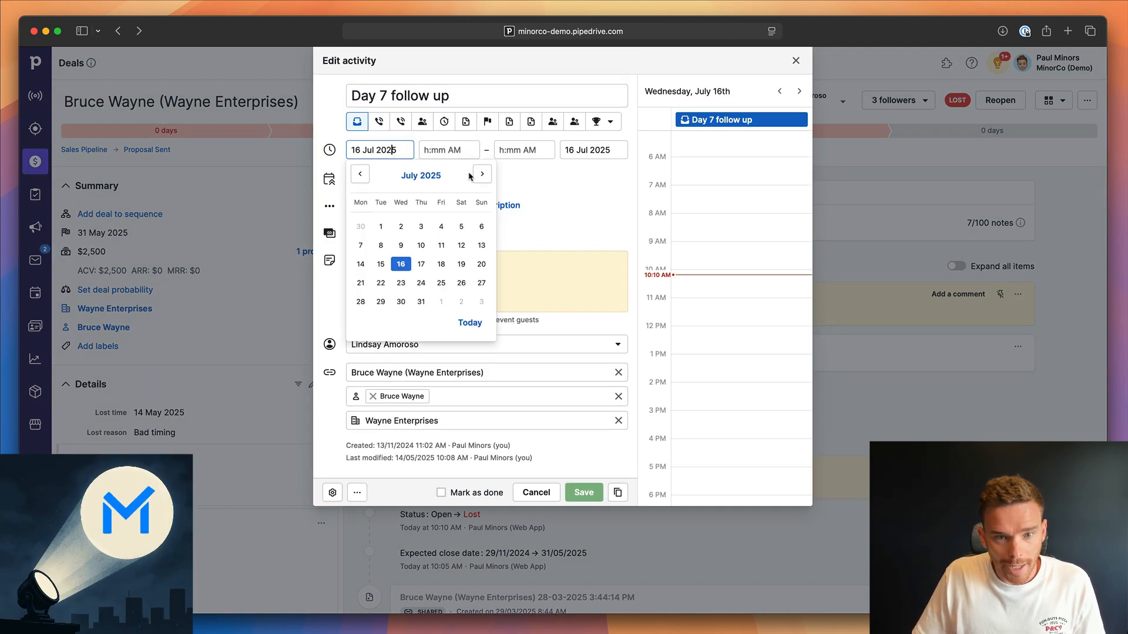
pyautogui.click(482, 174)
pyautogui.doubleClick(482, 174)
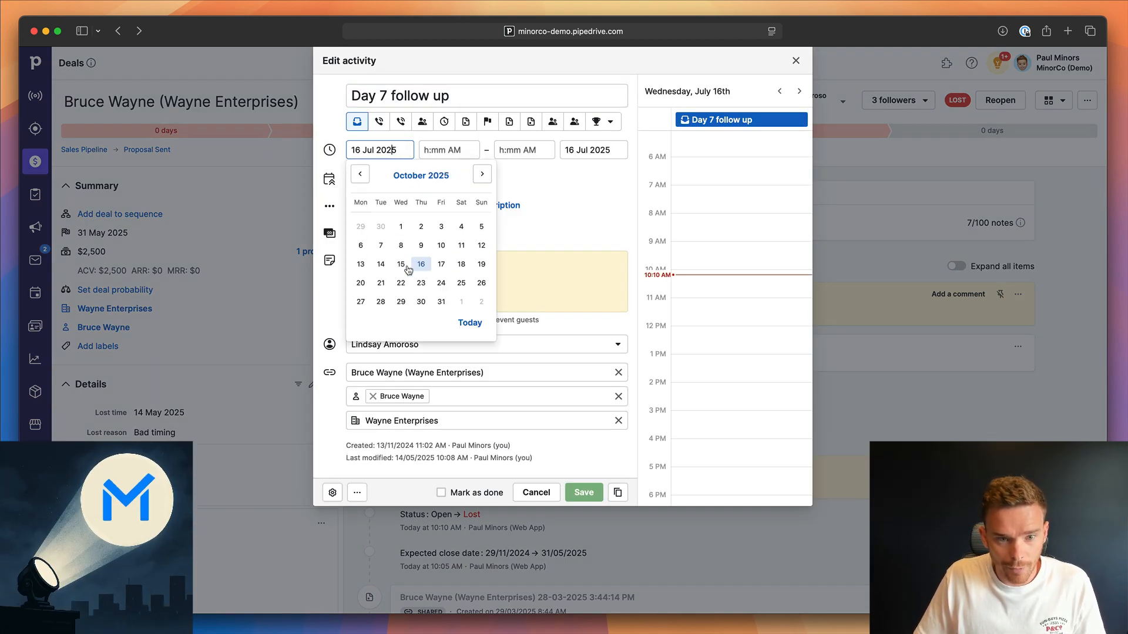
pyautogui.click(401, 245)
pyautogui.click(460, 264)
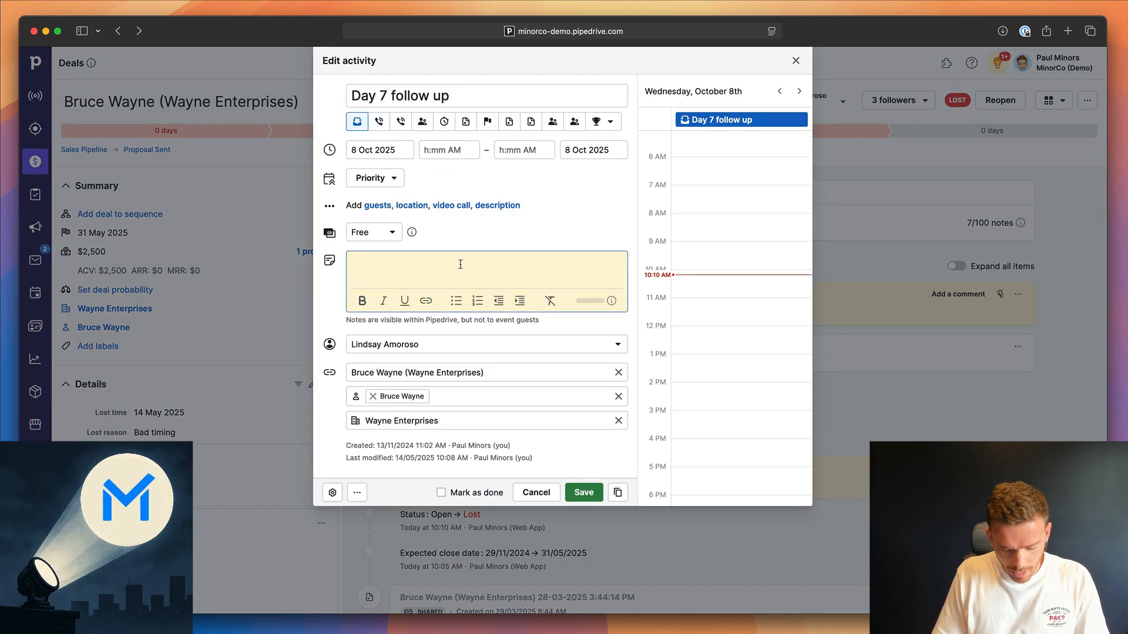
pyautogui.write('Do they have budget for Q4?')
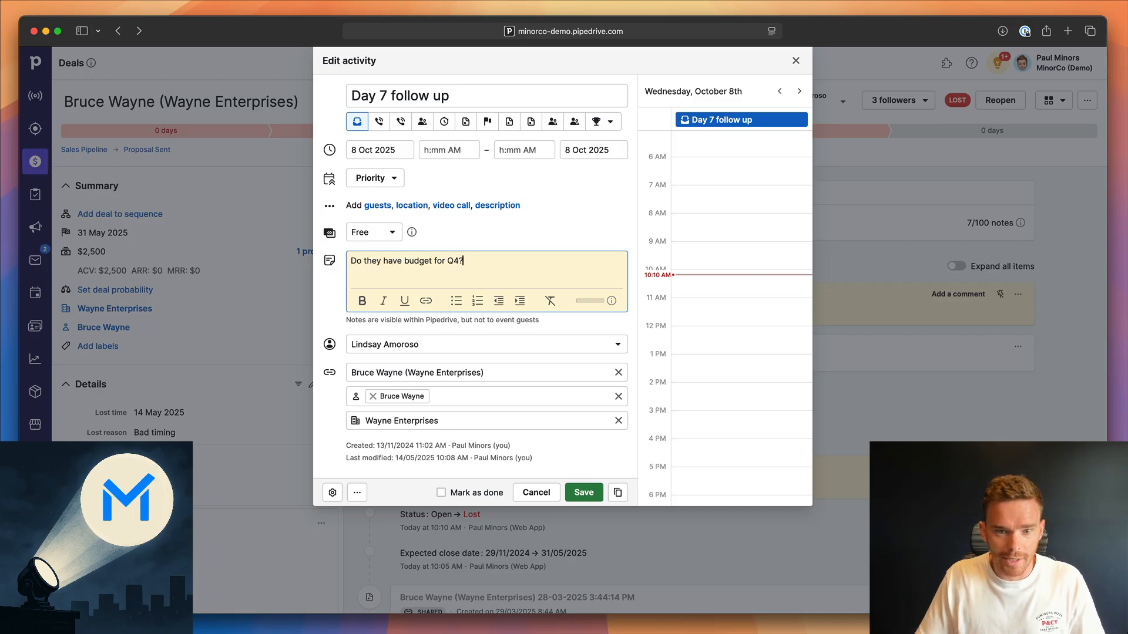
pyautogui.click(584, 492)
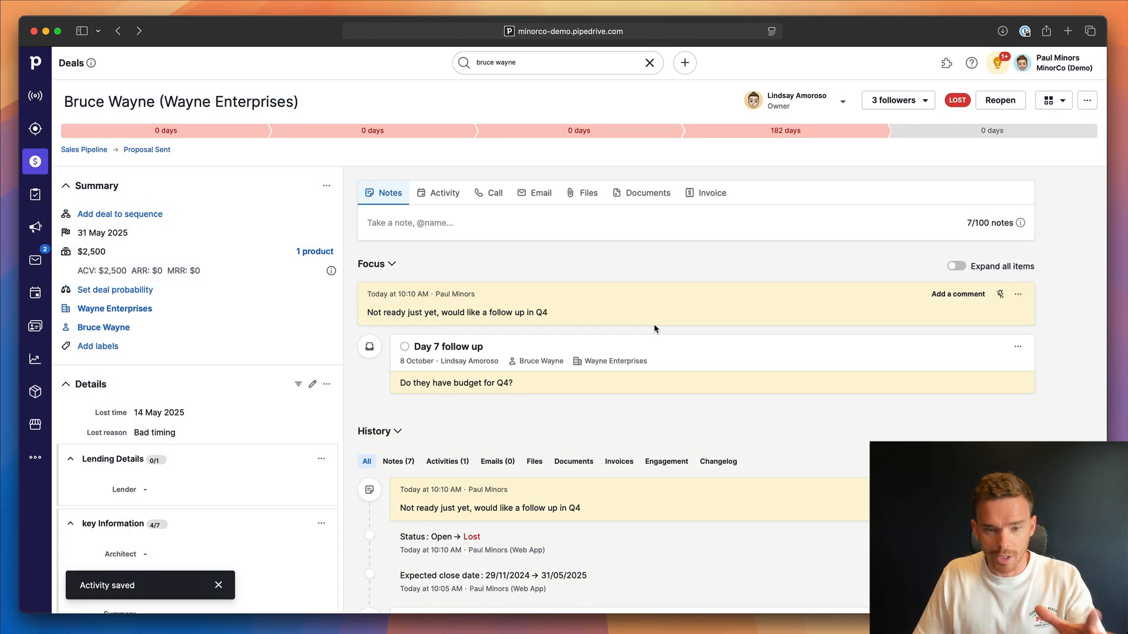
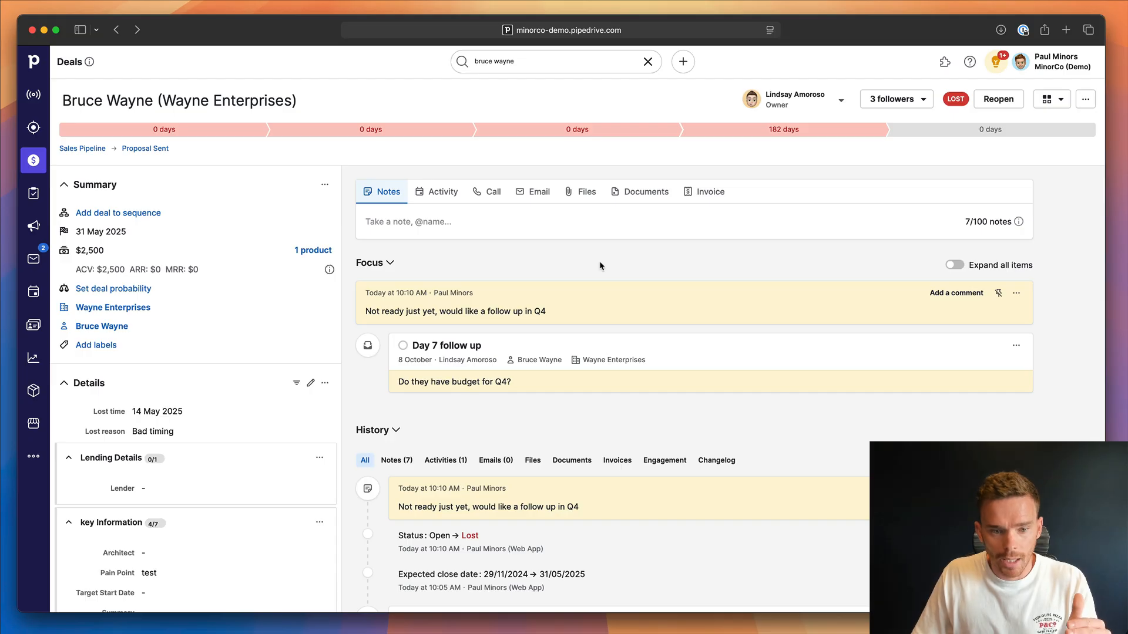
# Add the Newsletter label to the contact person linked to the Wayne Enterprises deal and save it.
pyautogui.scroll(-10, 218, 380)
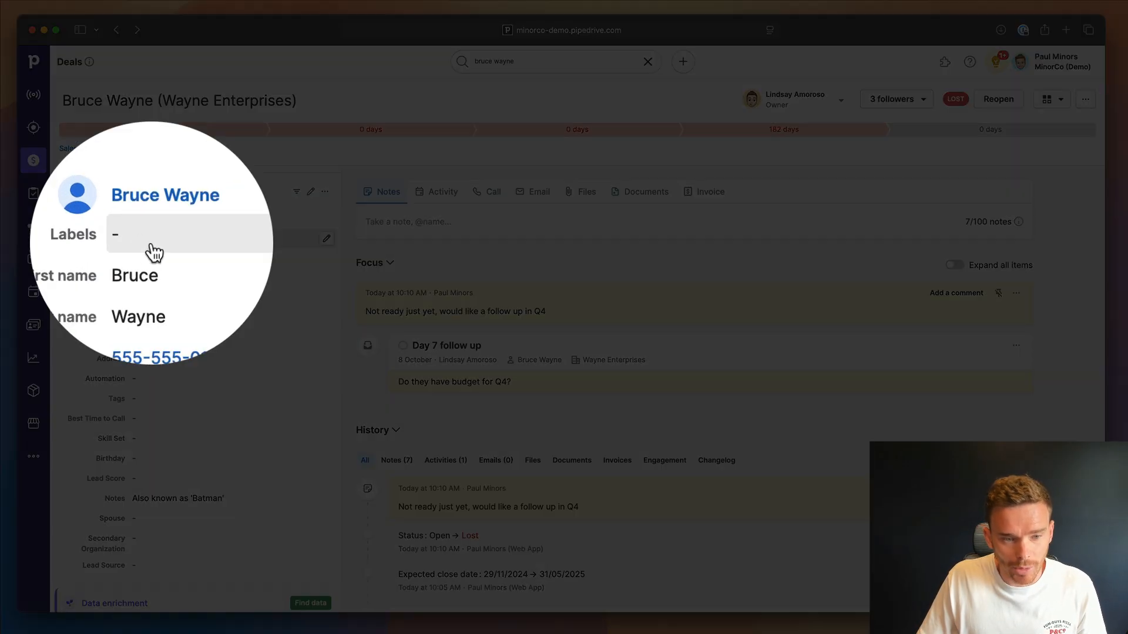
pyautogui.click(151, 243)
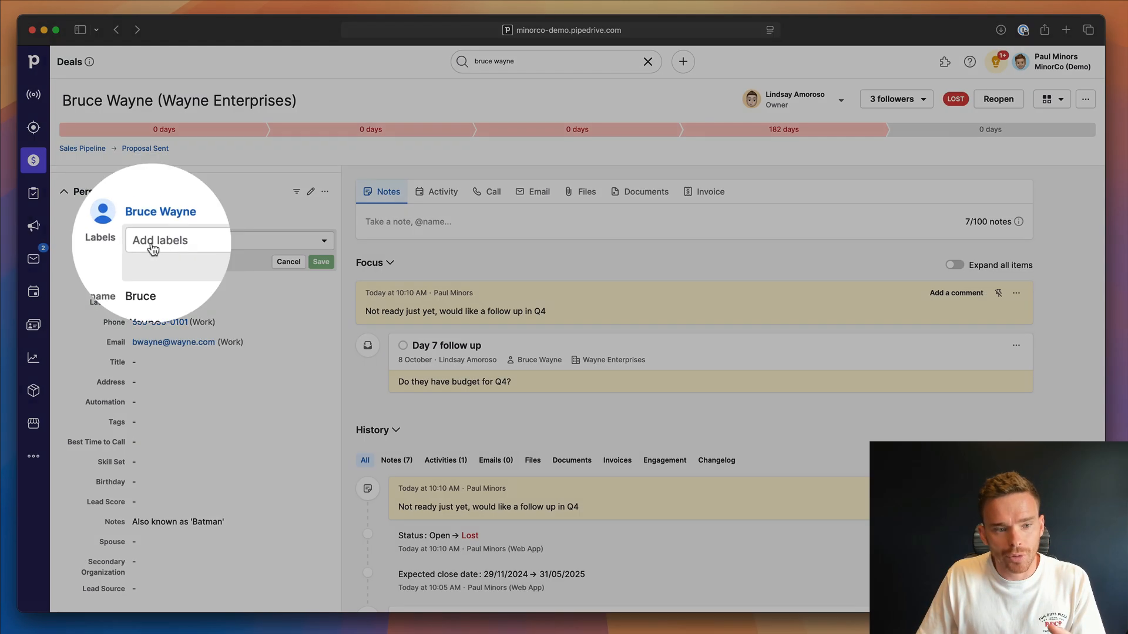
pyautogui.click(150, 244)
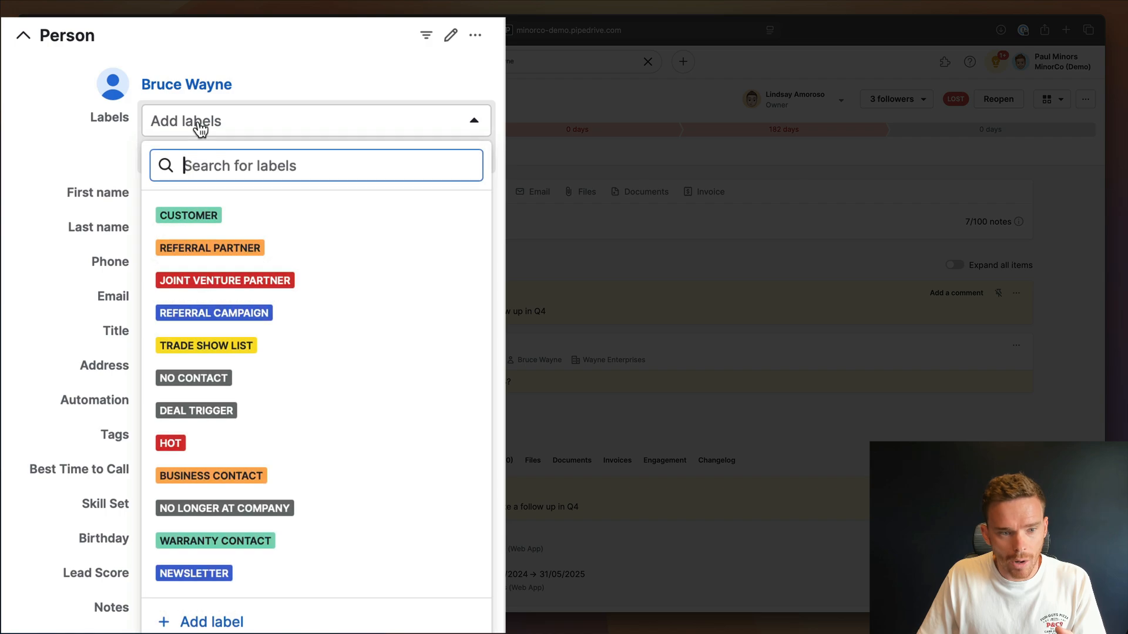
pyautogui.click(200, 579)
pyautogui.click(108, 158)
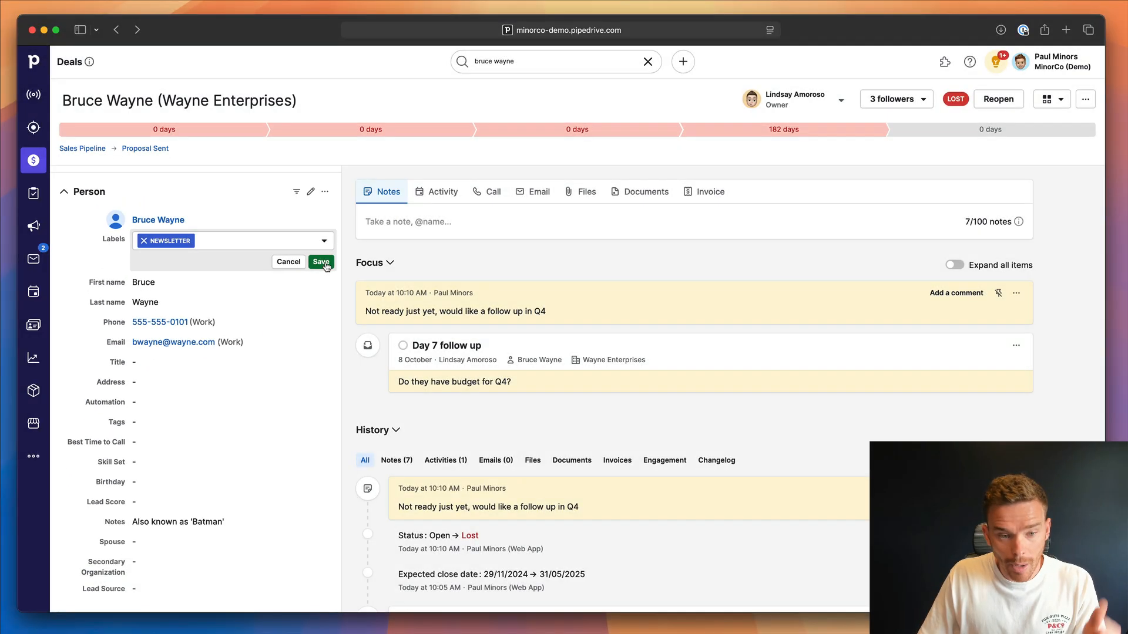
pyautogui.click(468, 157)
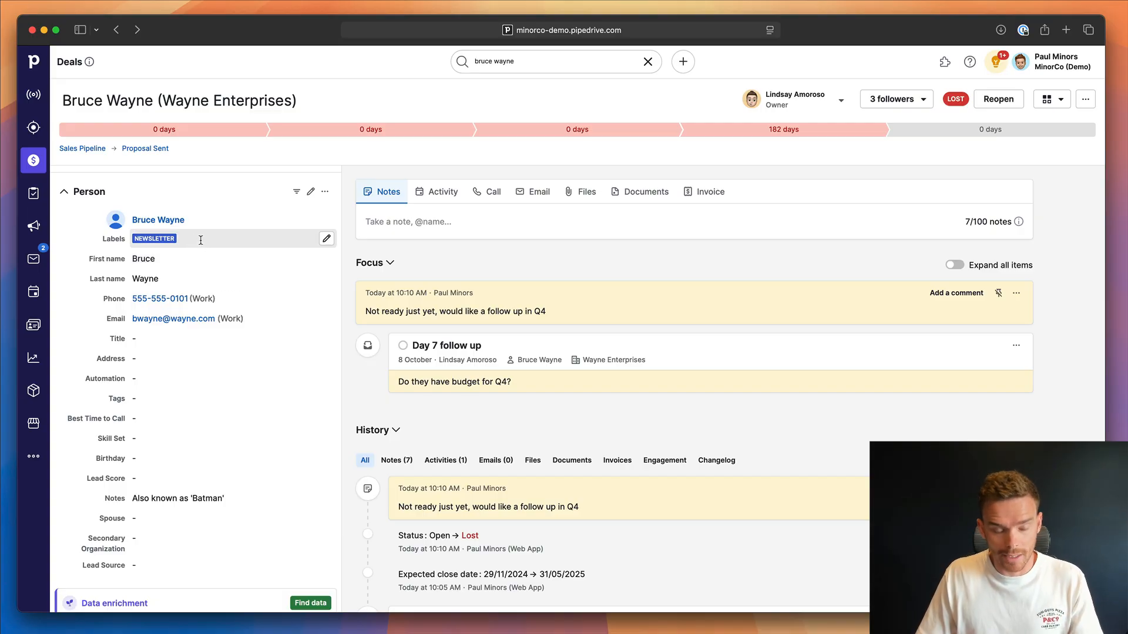
# Label the Wayne Enterprises deal itself as "Hot - likely to convert" in its summary.
pyautogui.scroll(-1, 203, 345)
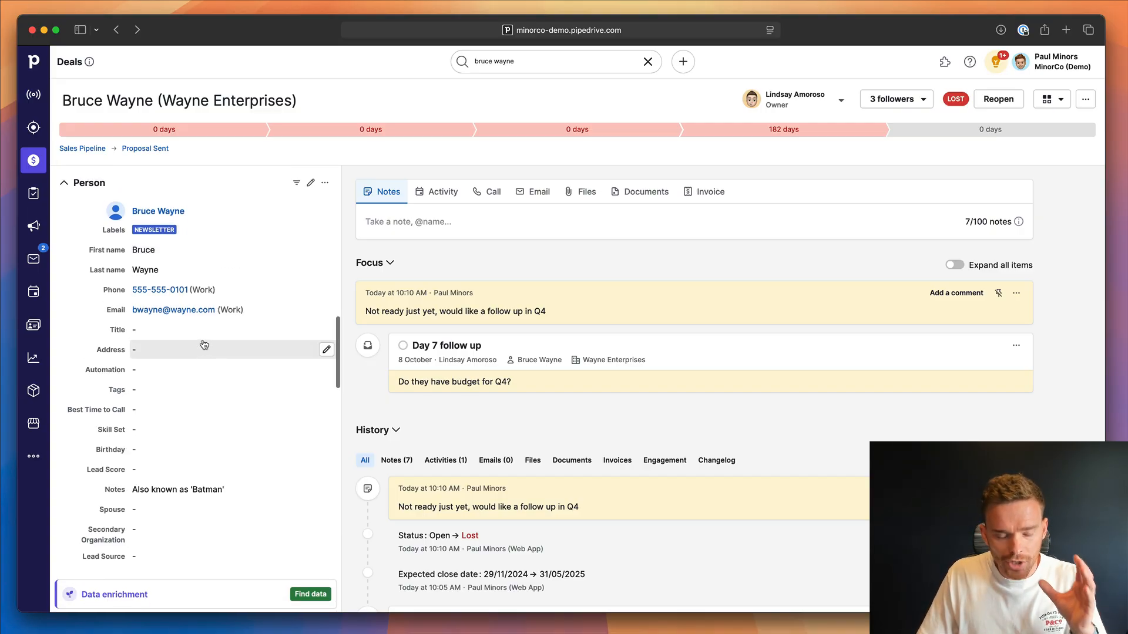
pyautogui.scroll(10, 204, 345)
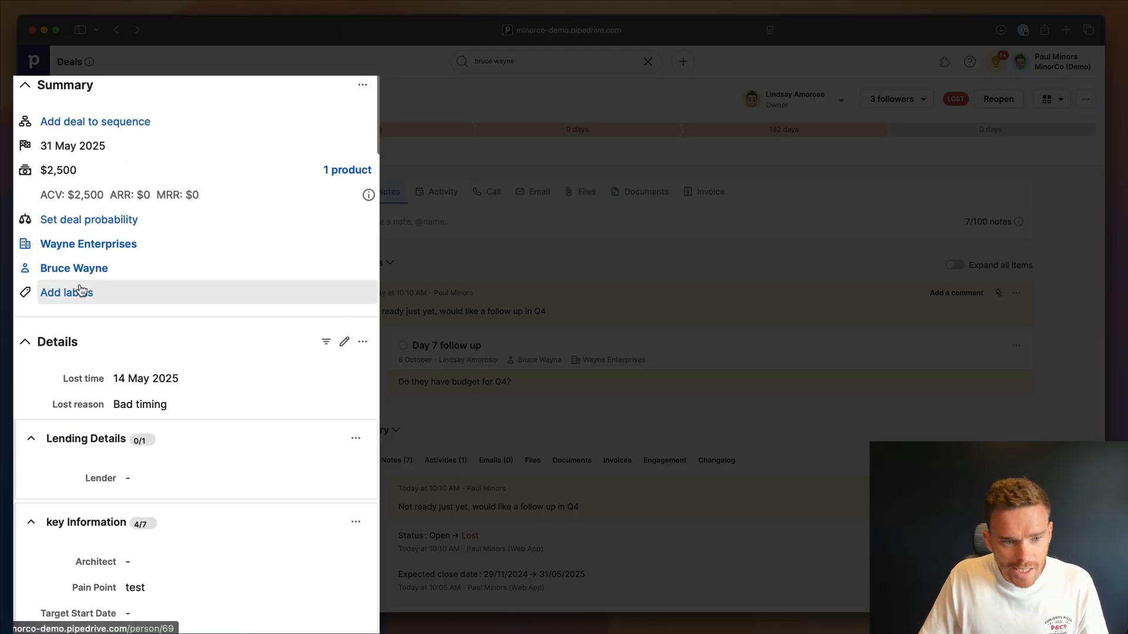
pyautogui.click(82, 289)
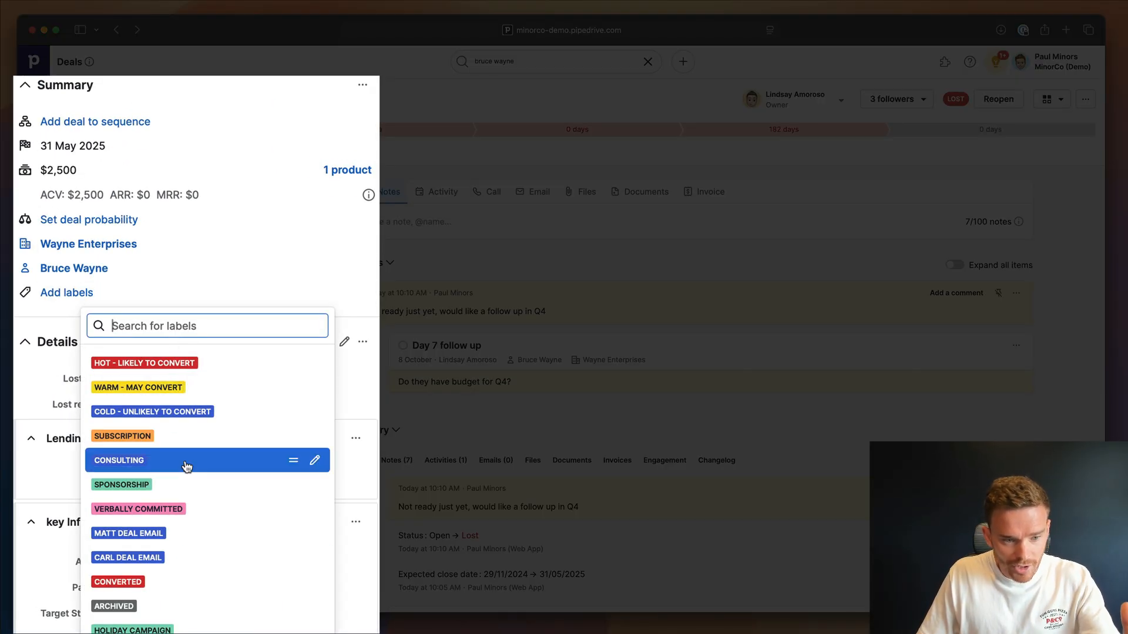
pyautogui.click(185, 362)
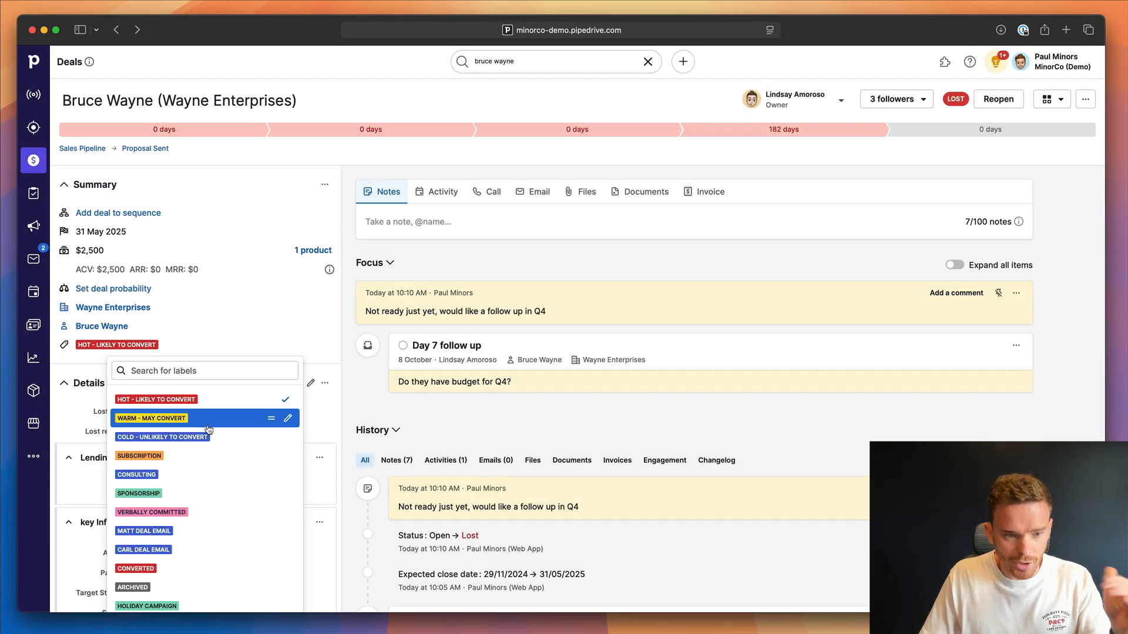
pyautogui.click(320, 362)
pyautogui.scroll(-15, 236, 359)
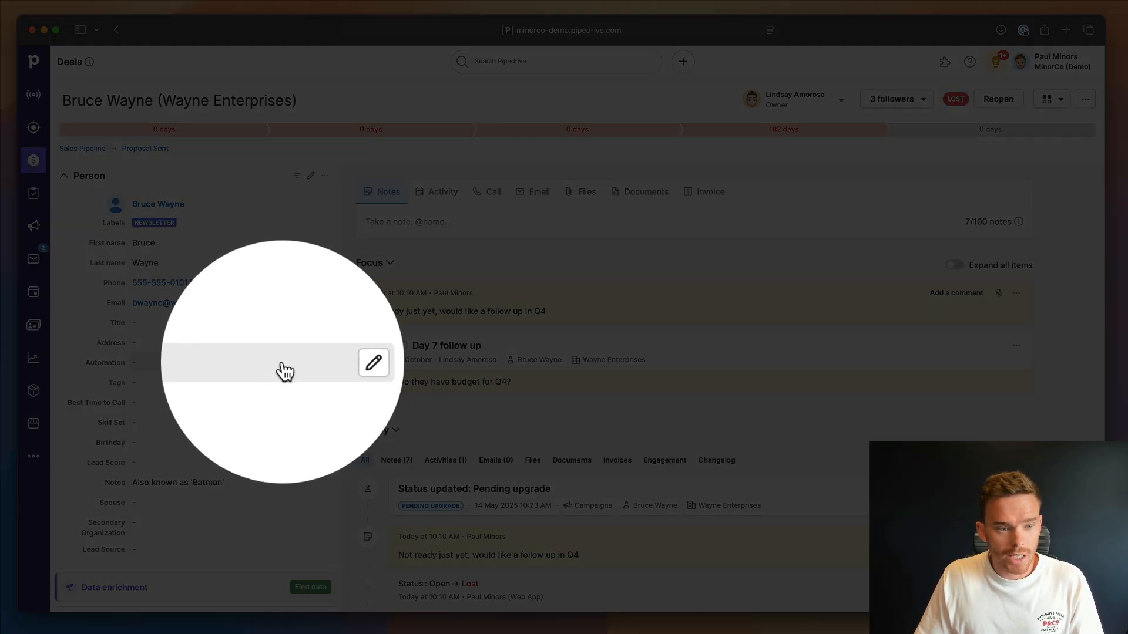
# Go to the email campaigns and open the May 2025 Newsletter draft.
pyautogui.click(34, 227)
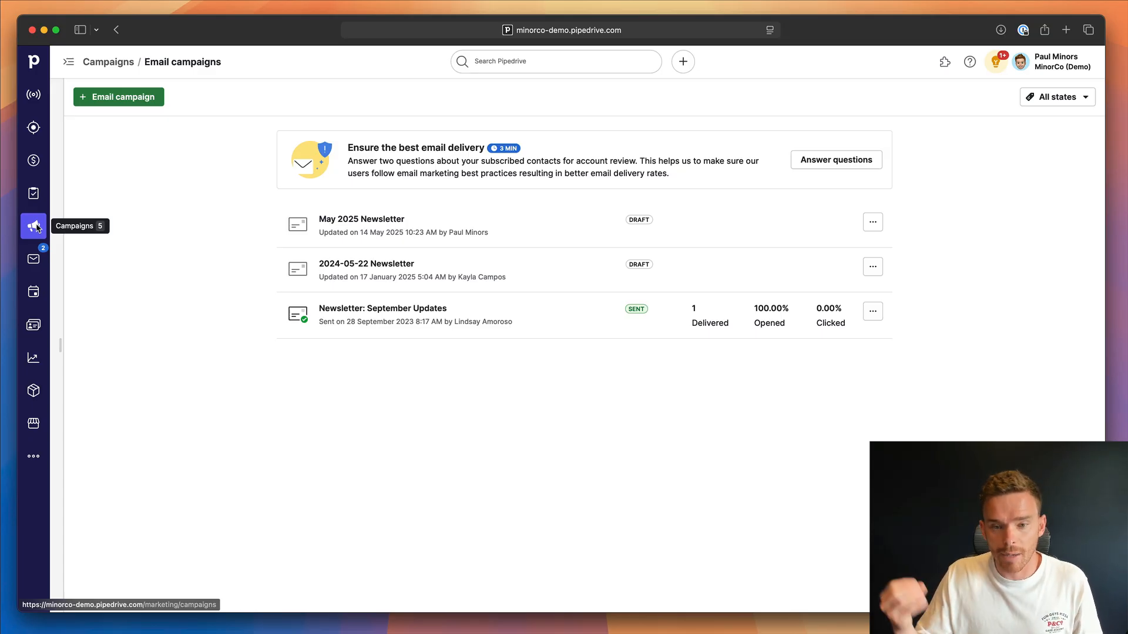
pyautogui.click(45, 224)
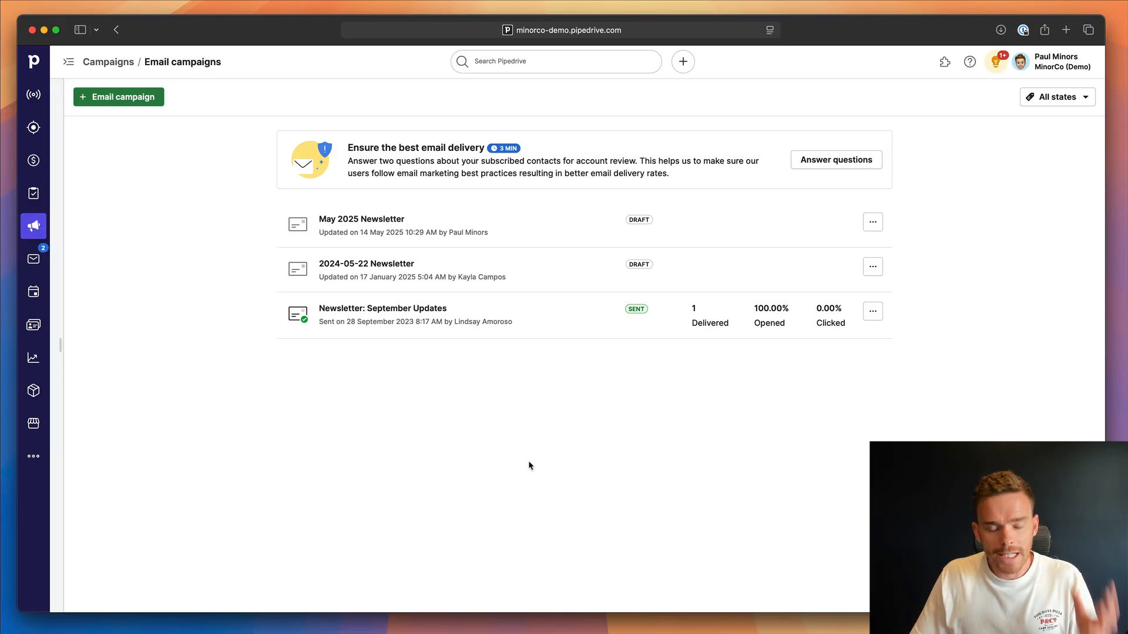
pyautogui.click(513, 227)
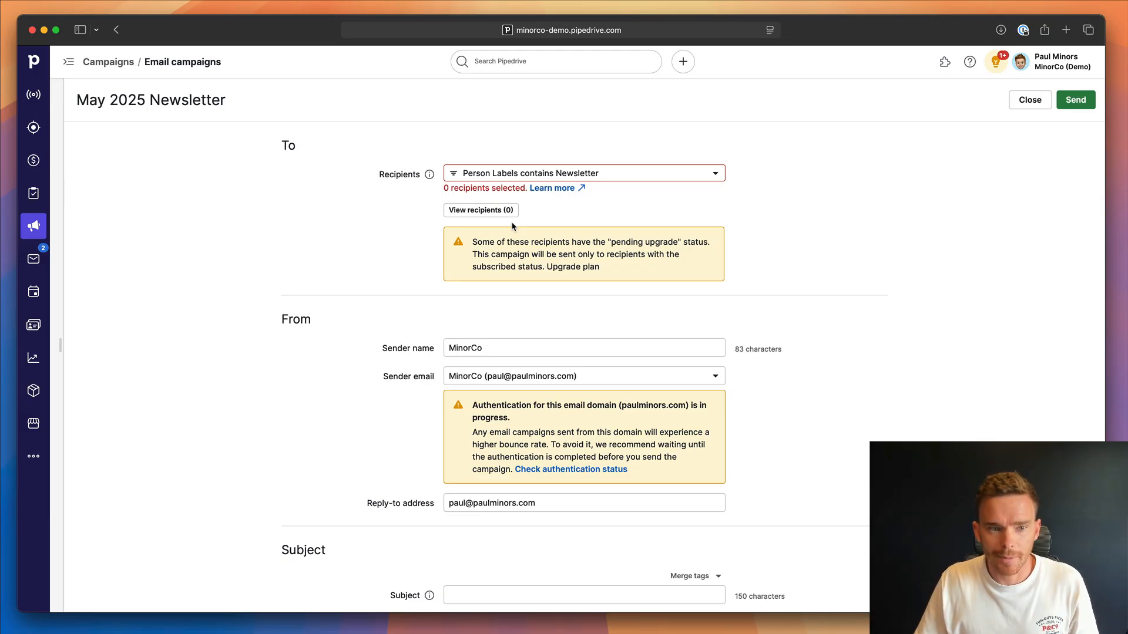
# Start a new recipients filter for the May 2025 Newsletter with a condition on the Person field Labels.
pyautogui.click(630, 175)
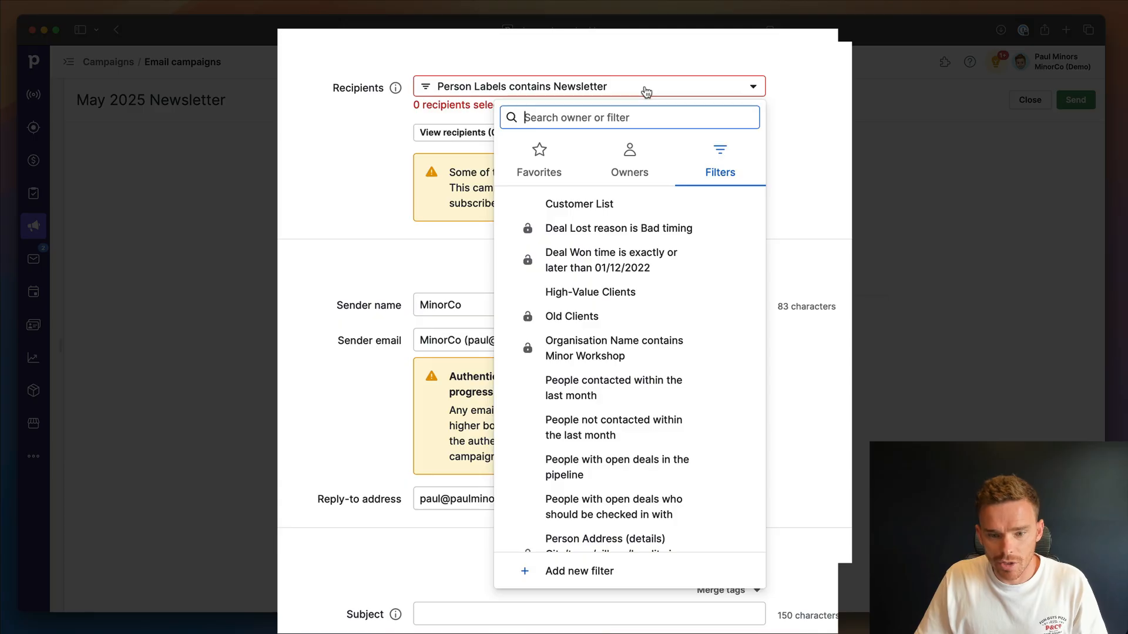
pyautogui.scroll(-10, 617, 241)
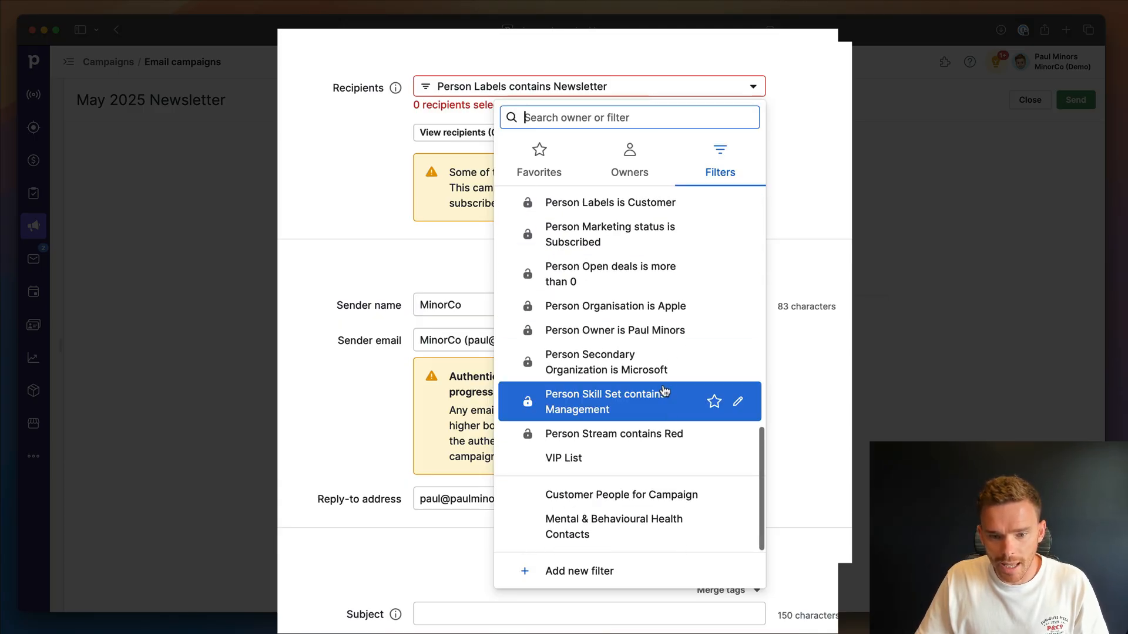
pyautogui.click(624, 573)
pyautogui.click(470, 101)
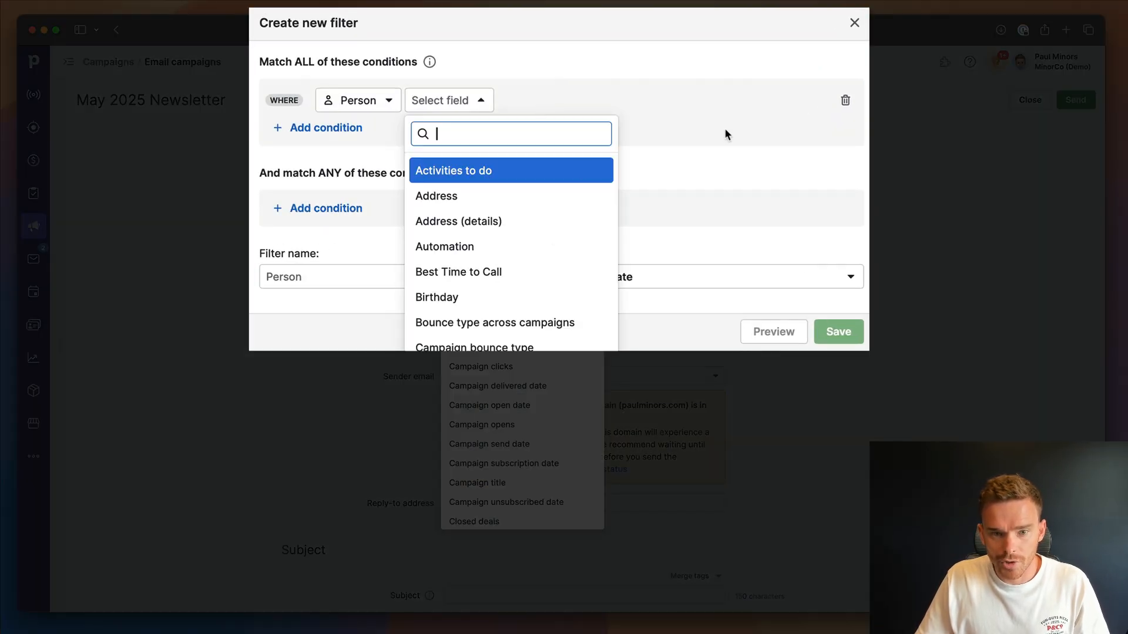
pyautogui.click(678, 135)
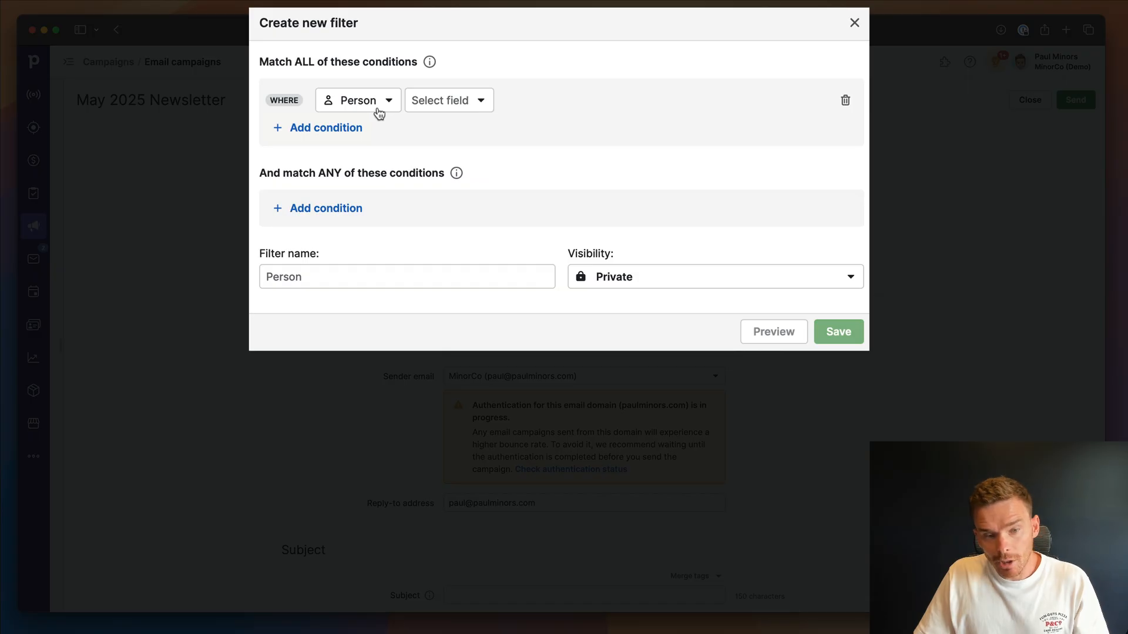
pyautogui.click(441, 103)
pyautogui.write('lab')
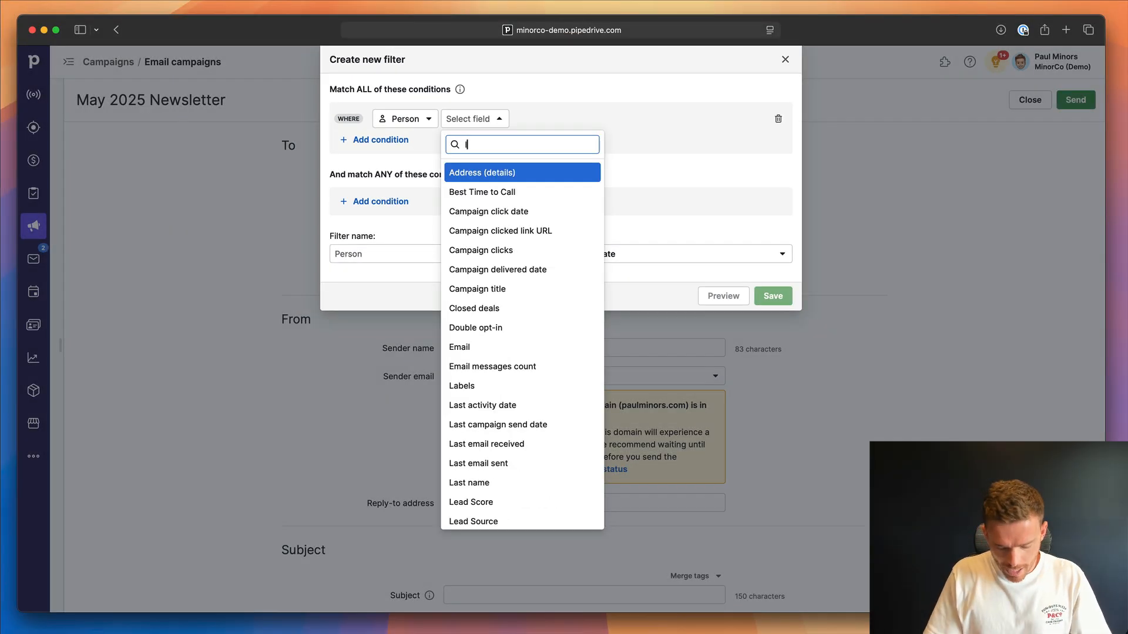
pyautogui.press('Return')
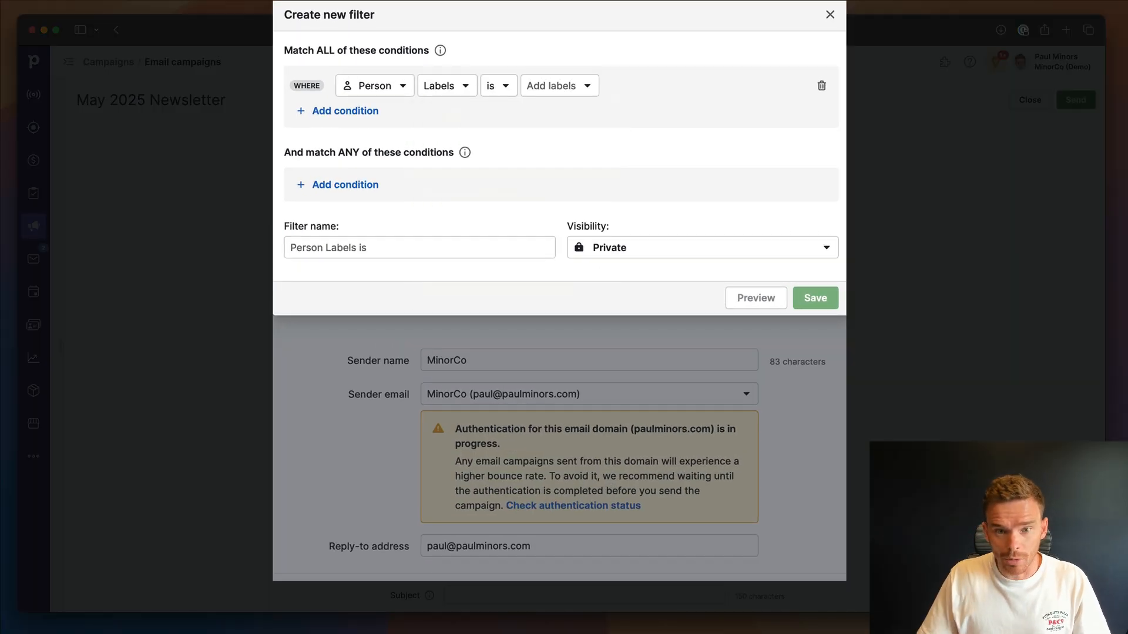
# Set the filter condition to contains Newsletter and save the filter as the campaign's recipients.
pyautogui.click(489, 85)
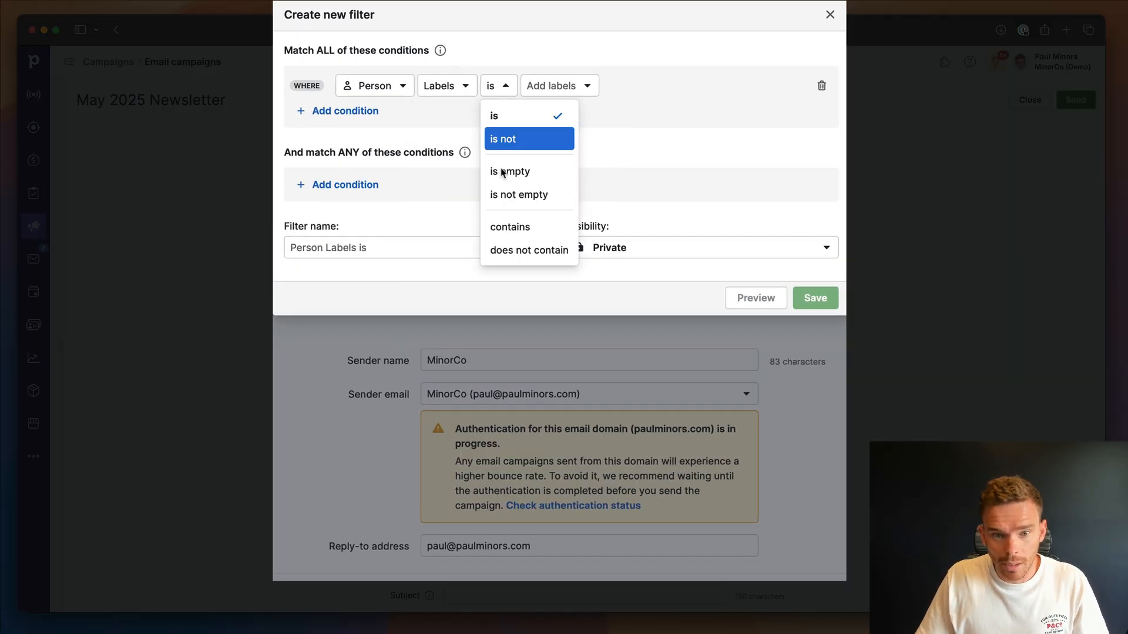
pyautogui.click(506, 227)
pyautogui.click(587, 88)
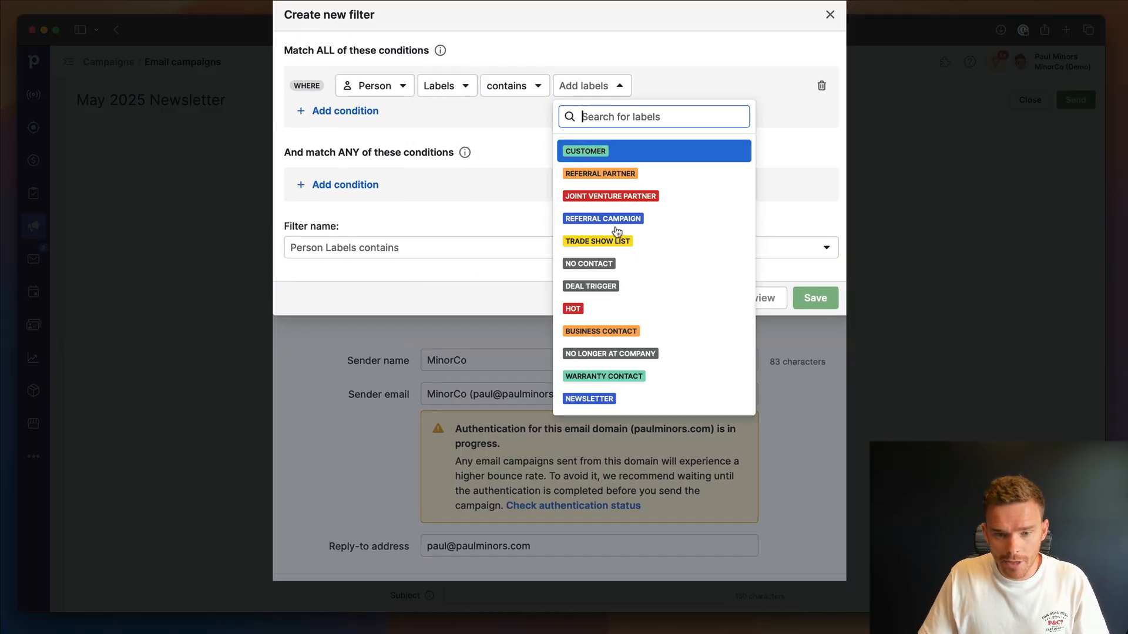
pyautogui.click(630, 399)
pyautogui.click(771, 159)
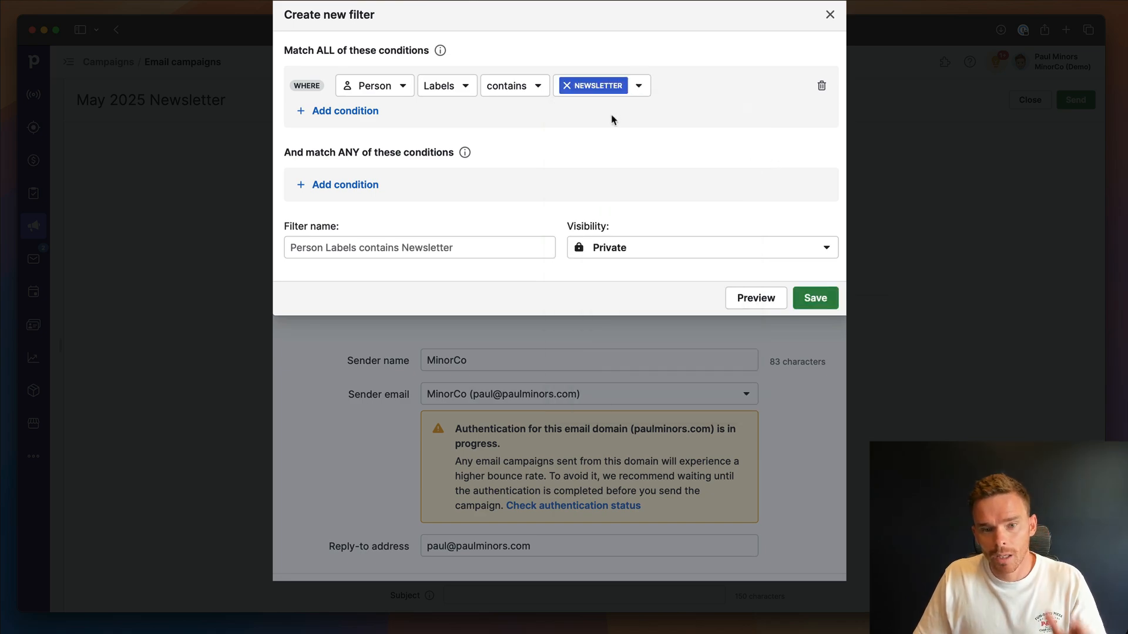
pyautogui.click(539, 87)
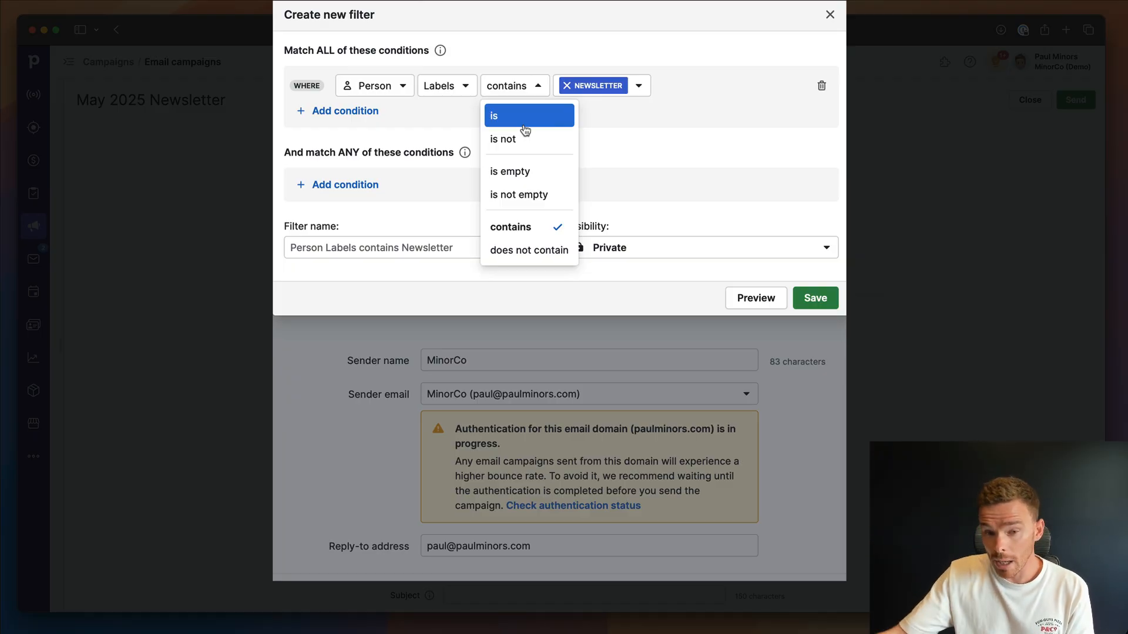
pyautogui.click(532, 227)
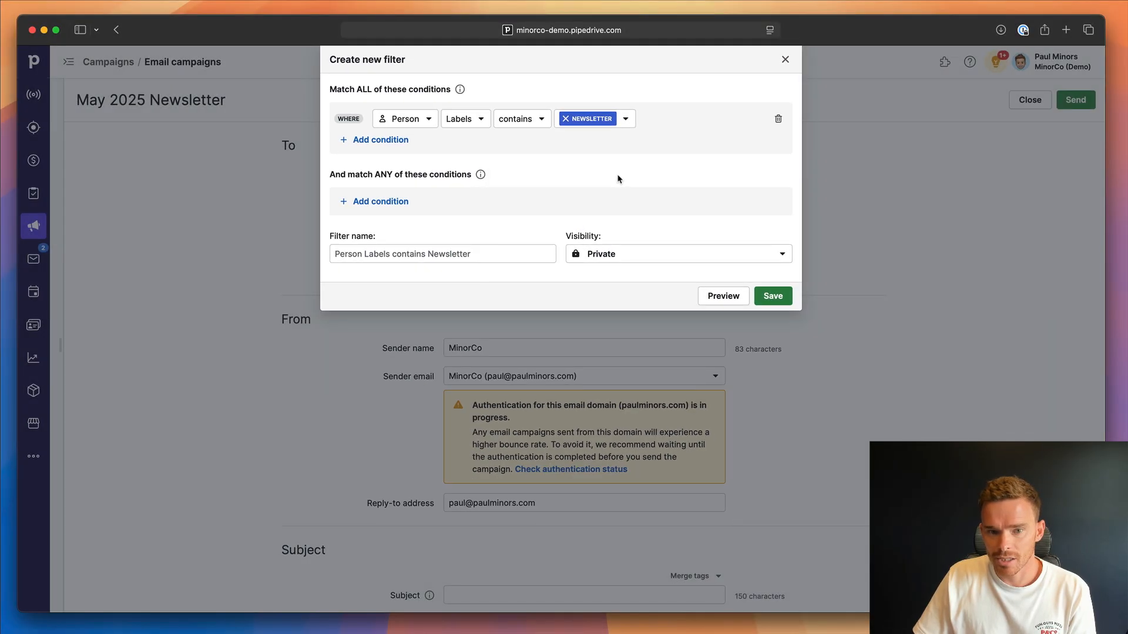
pyautogui.click(769, 296)
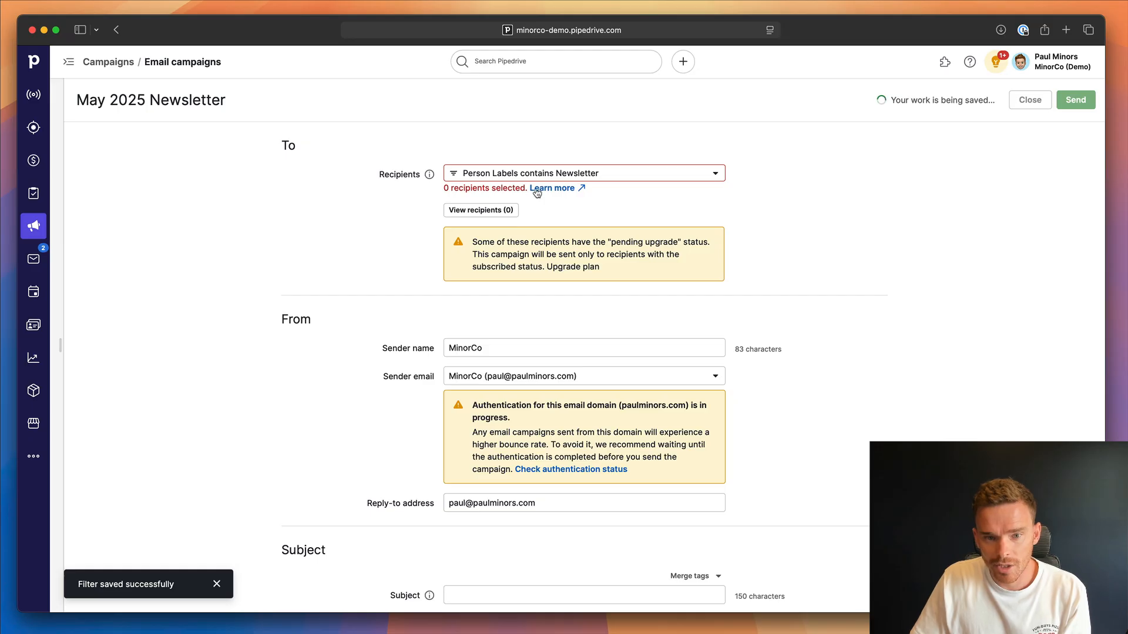
# Review the campaign's selected and excluded recipients, and look over its subject, email content and sending time sections.
pyautogui.click(537, 193)
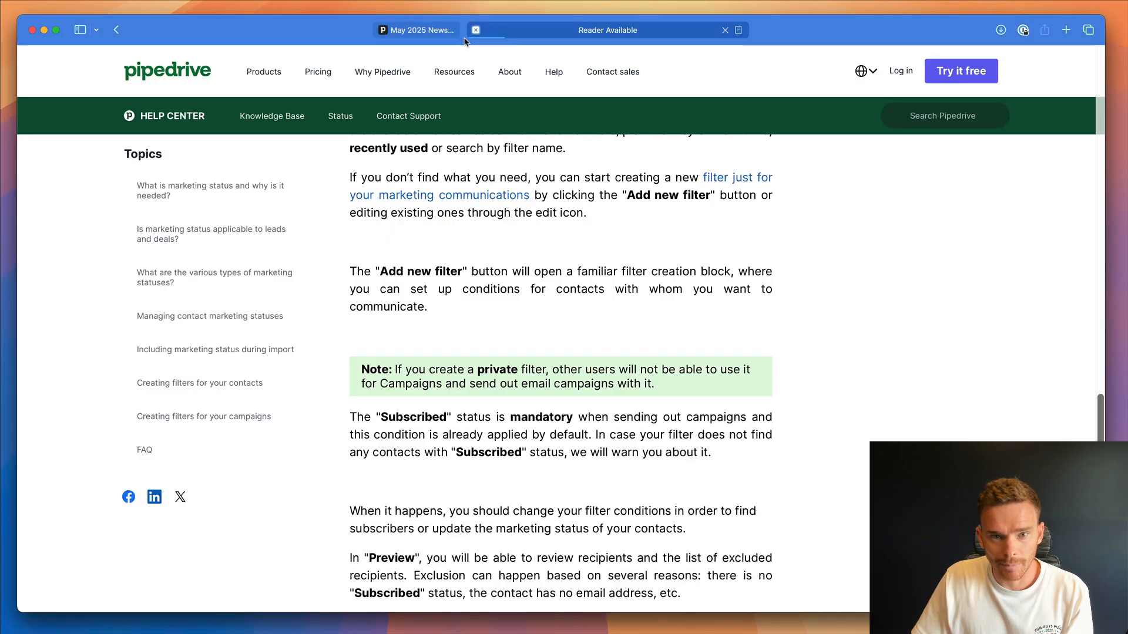
pyautogui.press('super+w')
pyautogui.click(470, 210)
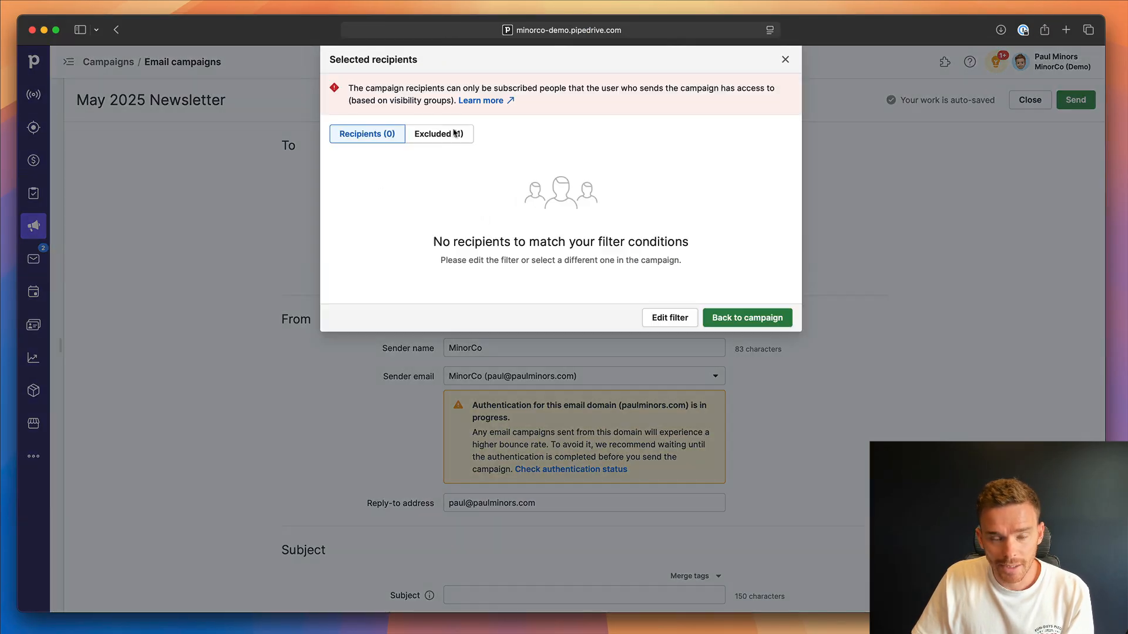
pyautogui.click(452, 134)
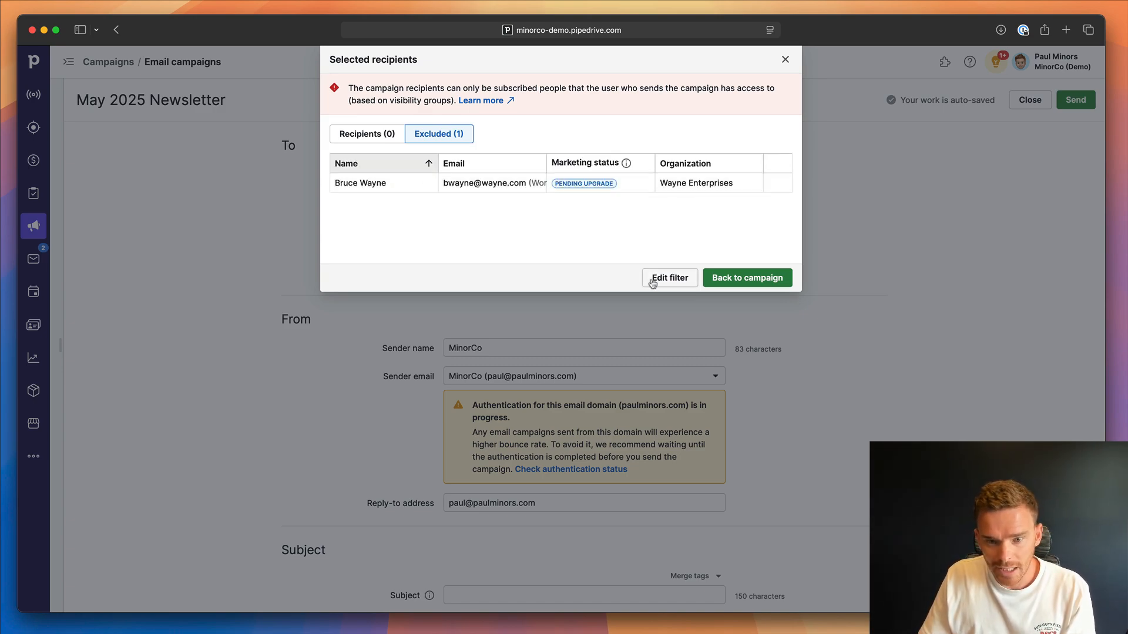
pyautogui.click(783, 60)
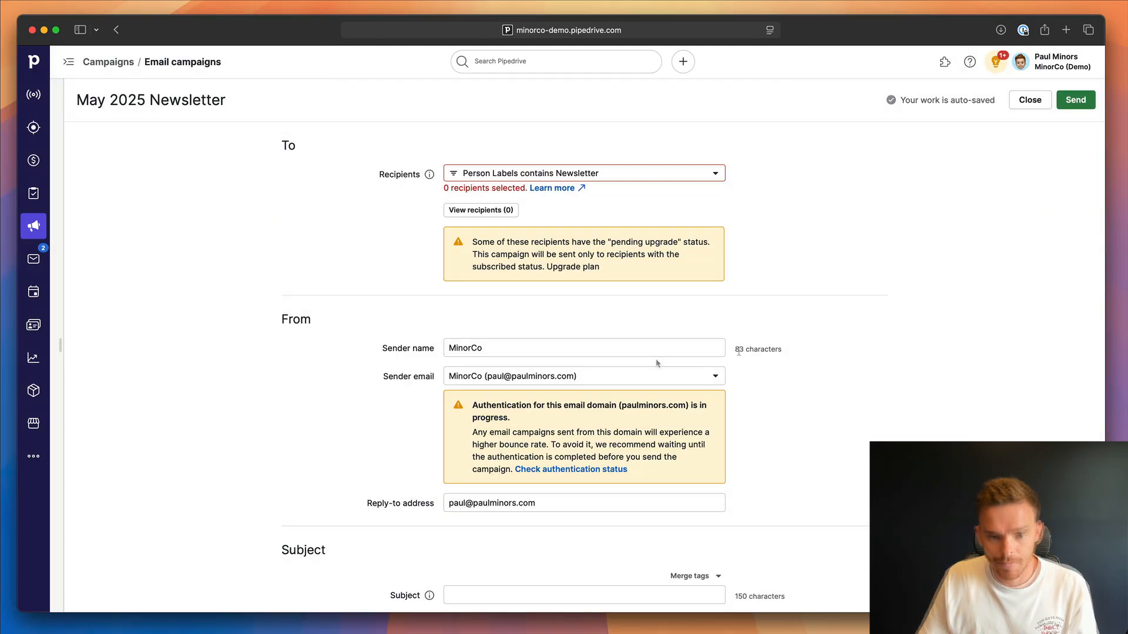
pyautogui.scroll(-10, 637, 369)
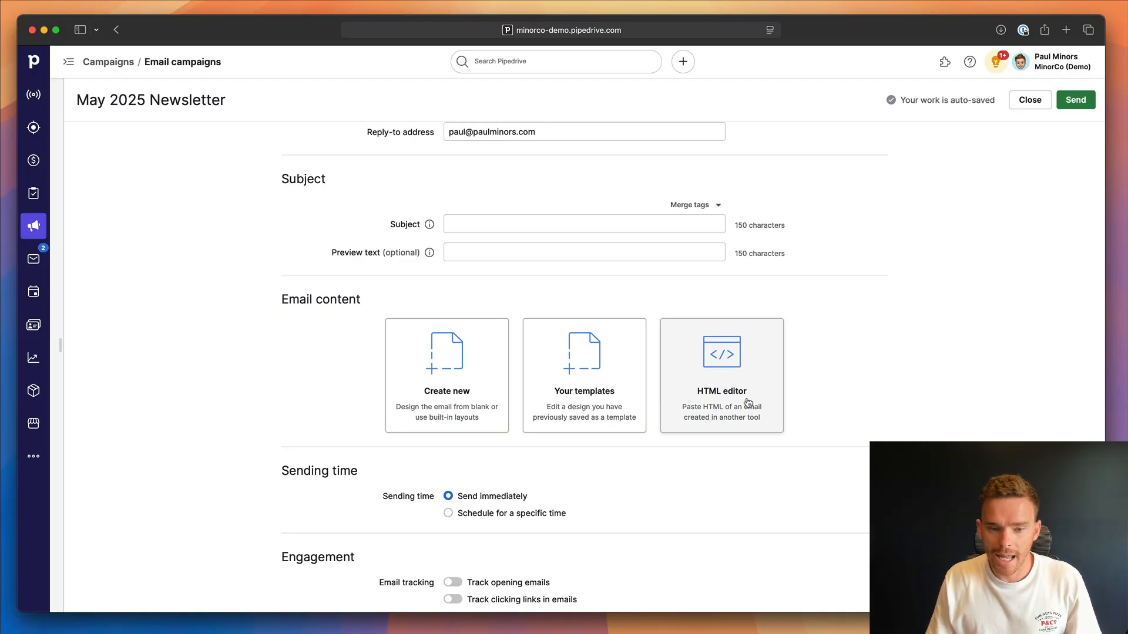
pyautogui.scroll(6, 745, 403)
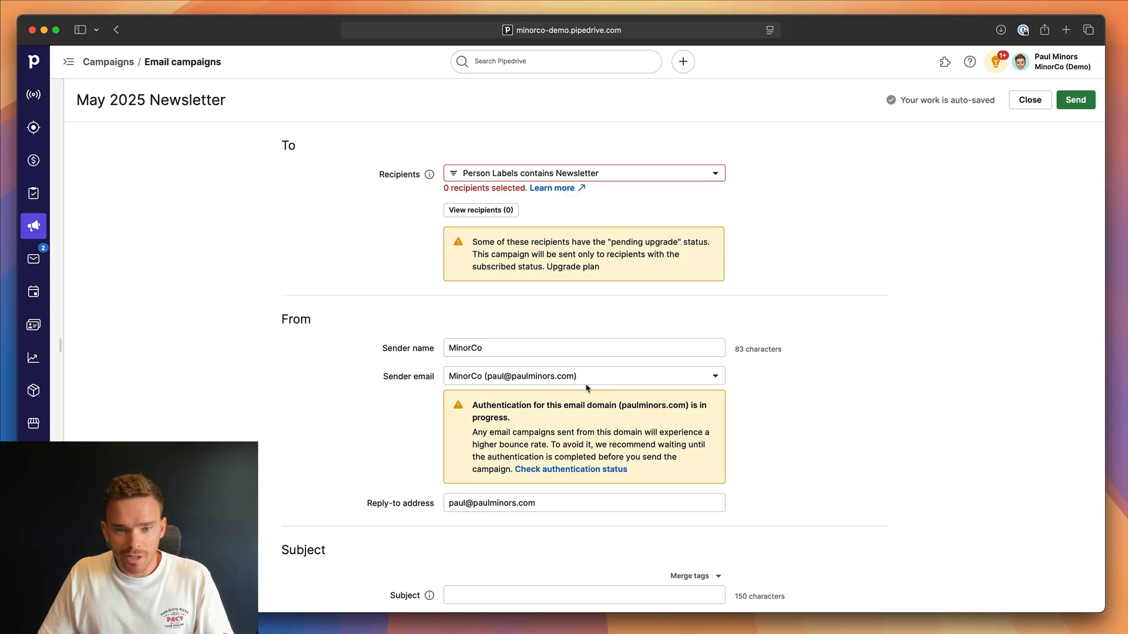
# Open the Wayne Enterprises contact's person record from the recently viewed items and review its label choices.
pyautogui.click(528, 62)
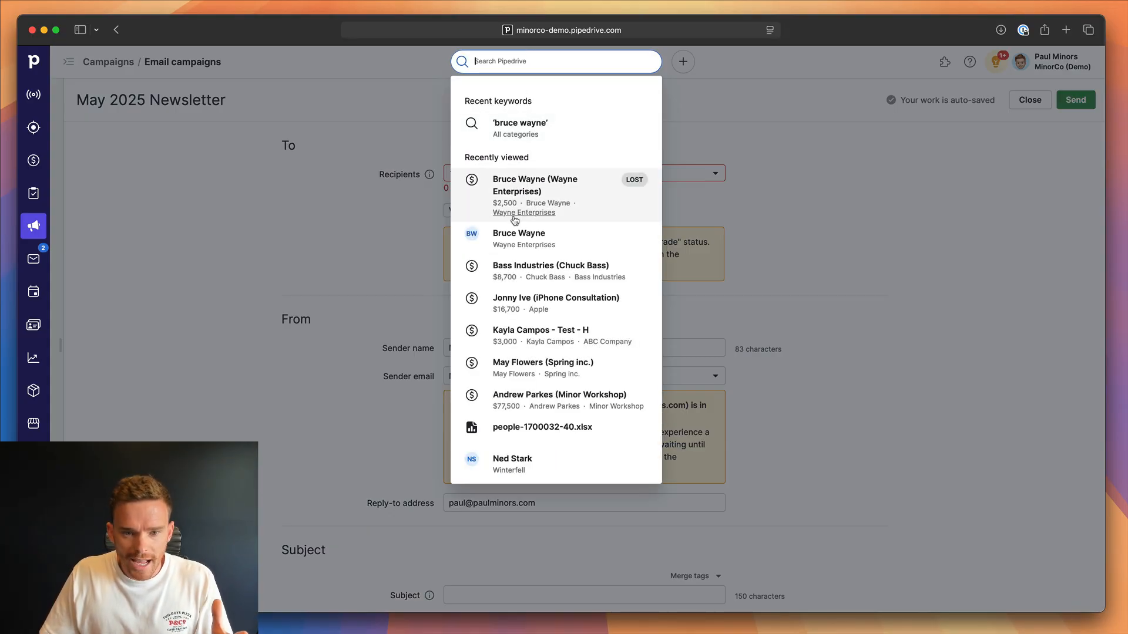
pyautogui.click(512, 235)
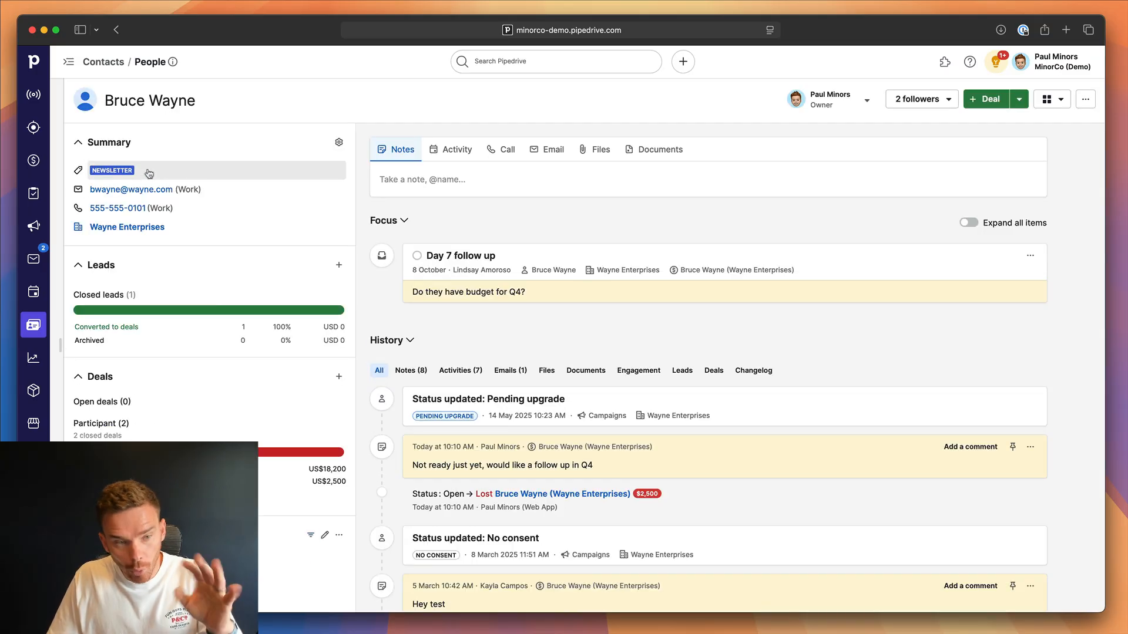
pyautogui.click(143, 173)
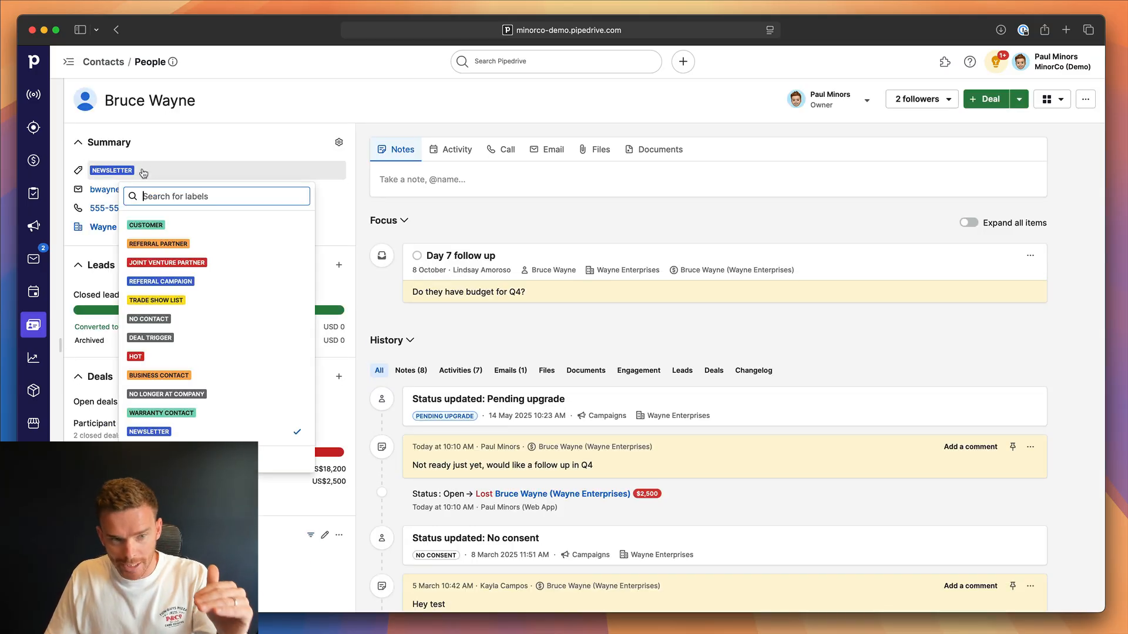
pyautogui.click(462, 230)
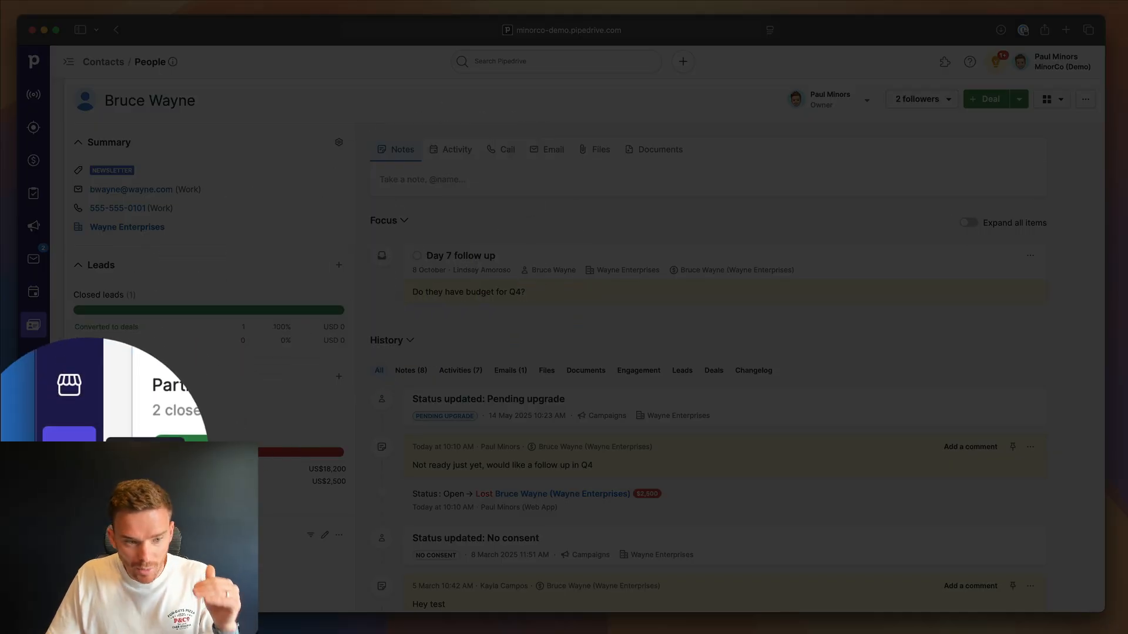
# Open the Automations section and start a new blank automation.
pyautogui.click(40, 458)
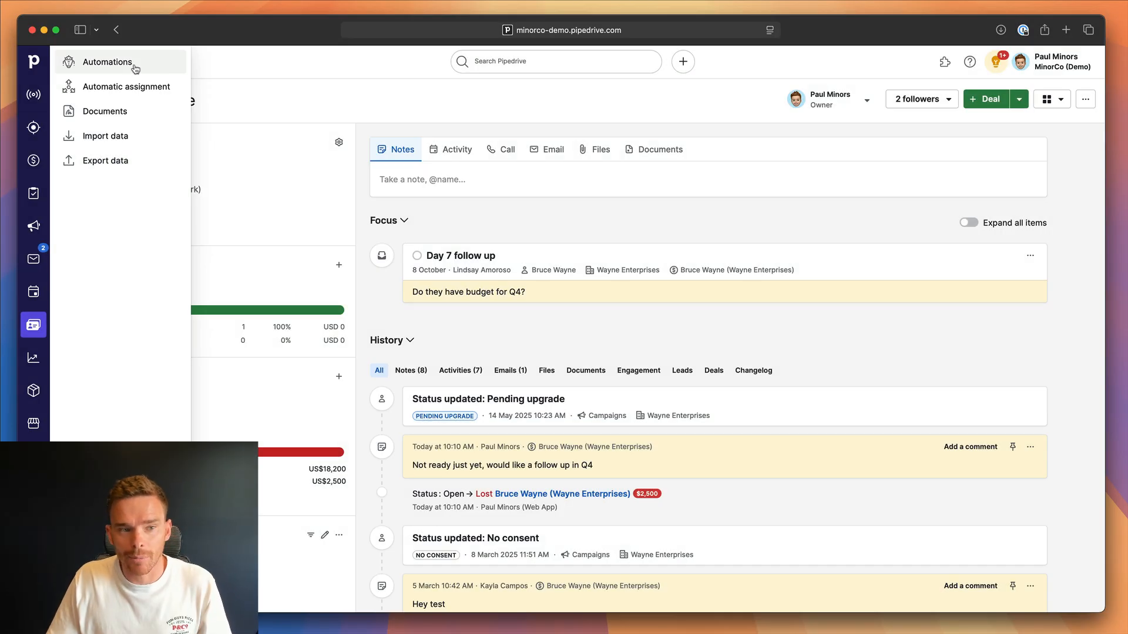
pyautogui.click(134, 67)
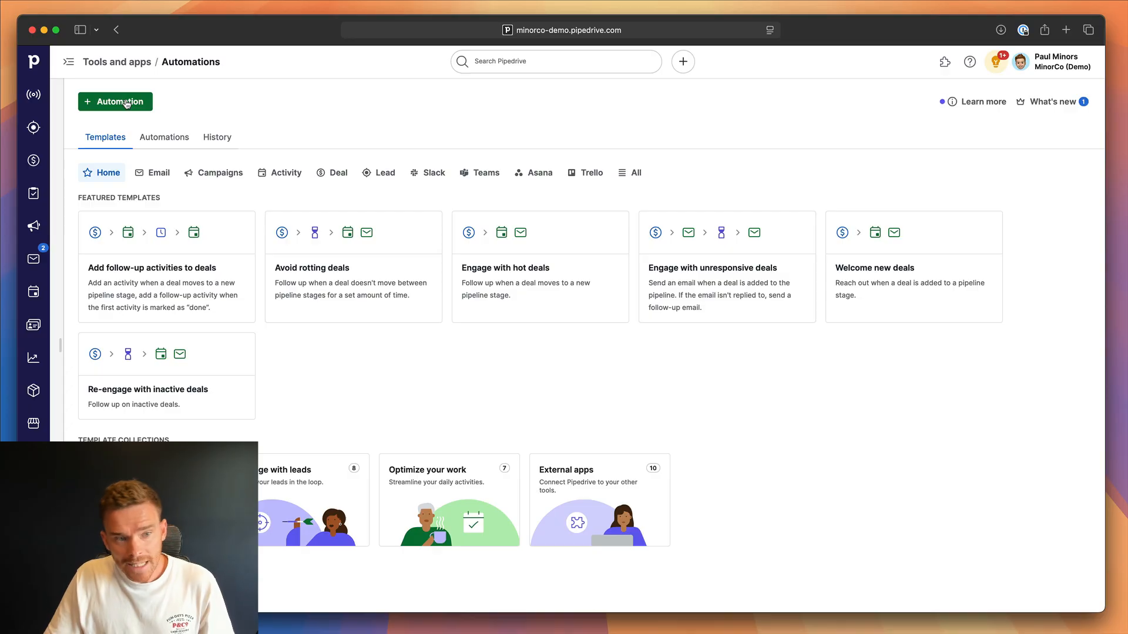
pyautogui.click(126, 104)
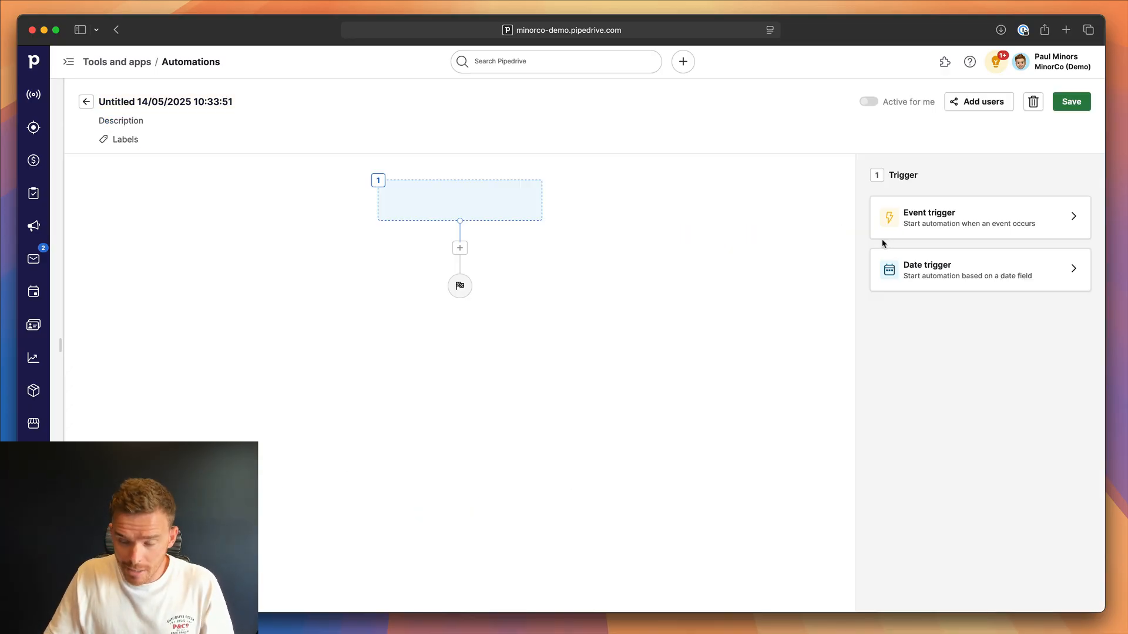
# Set the automation's event trigger to a deal being updated and apply it.
pyautogui.click(926, 226)
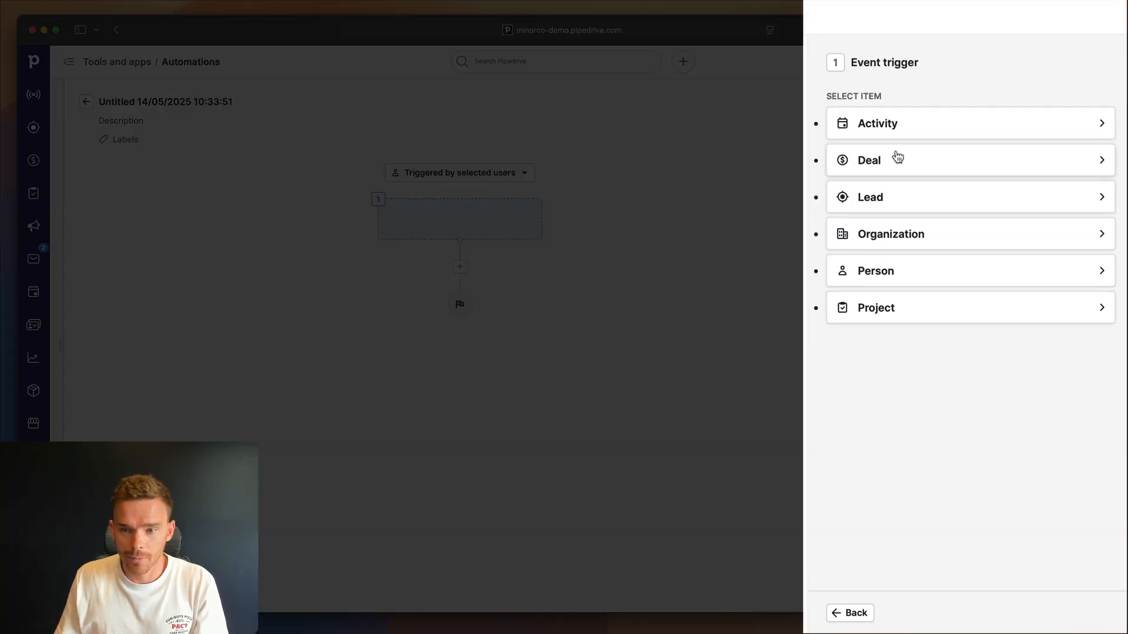
pyautogui.click(895, 171)
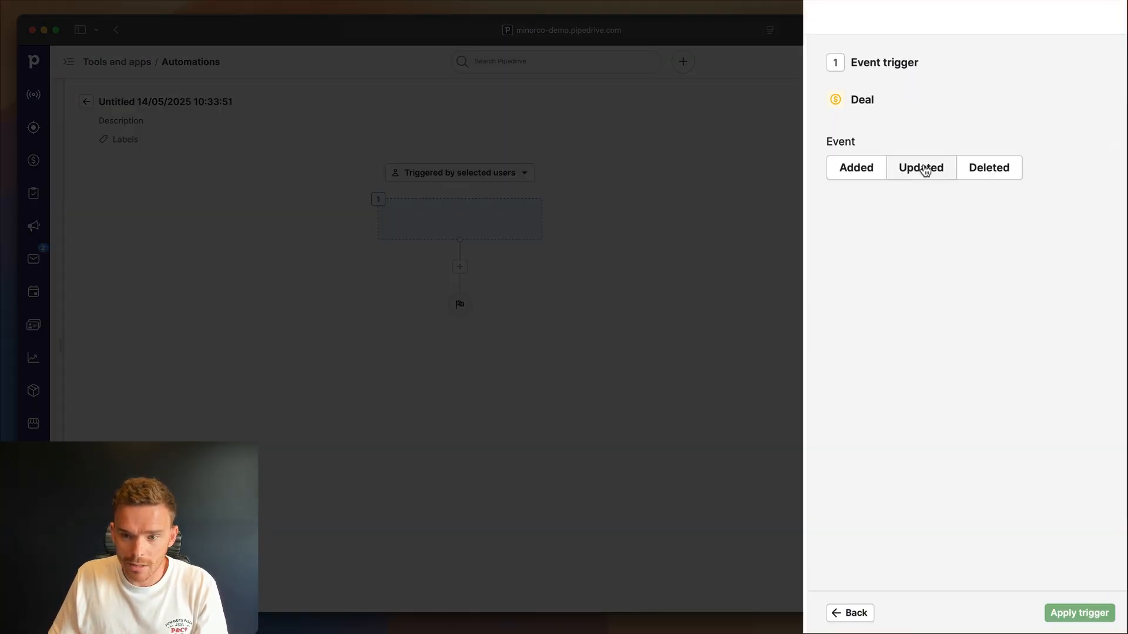
pyautogui.click(922, 168)
pyautogui.click(1079, 612)
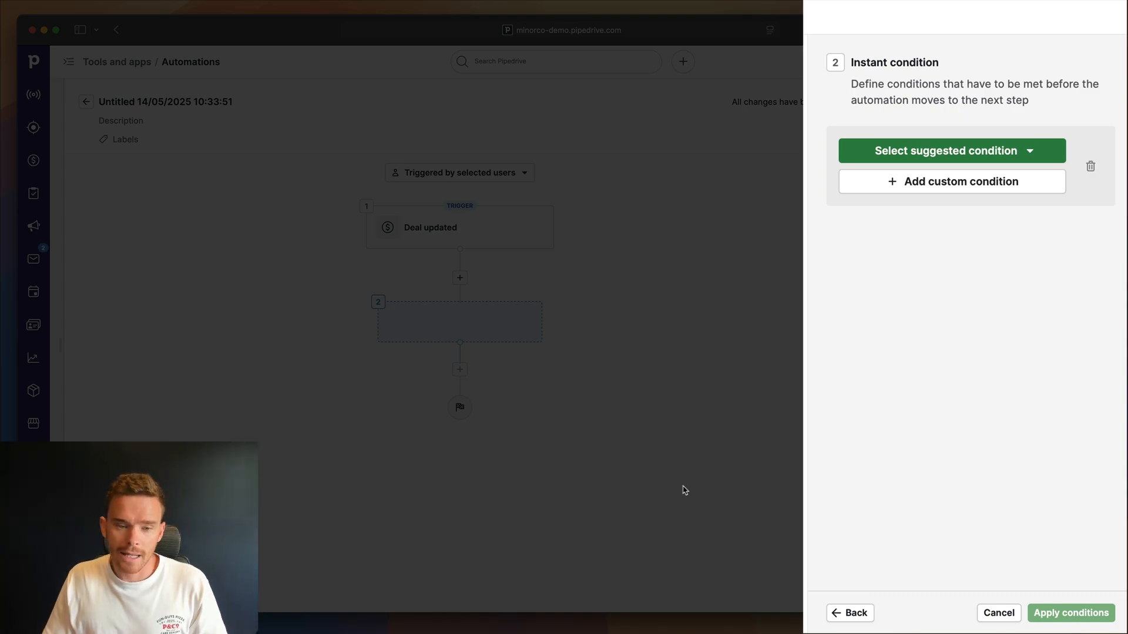
# Add a custom instant condition requiring that the deal status has changed to lost.
pyautogui.click(895, 182)
pyautogui.write('stat')
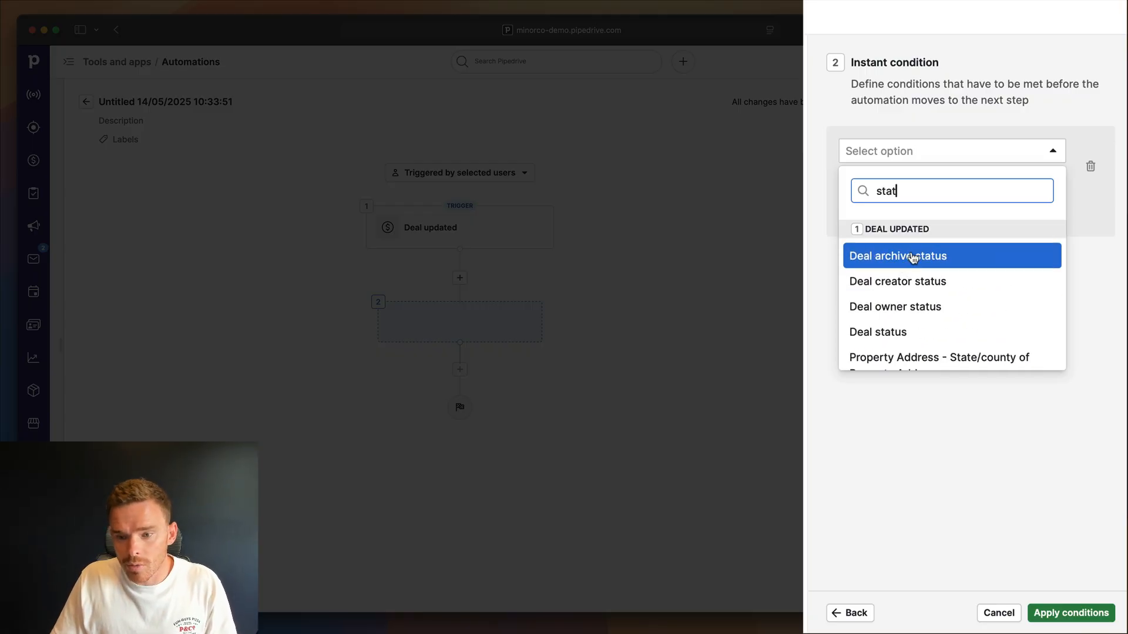
pyautogui.click(892, 331)
pyautogui.click(938, 182)
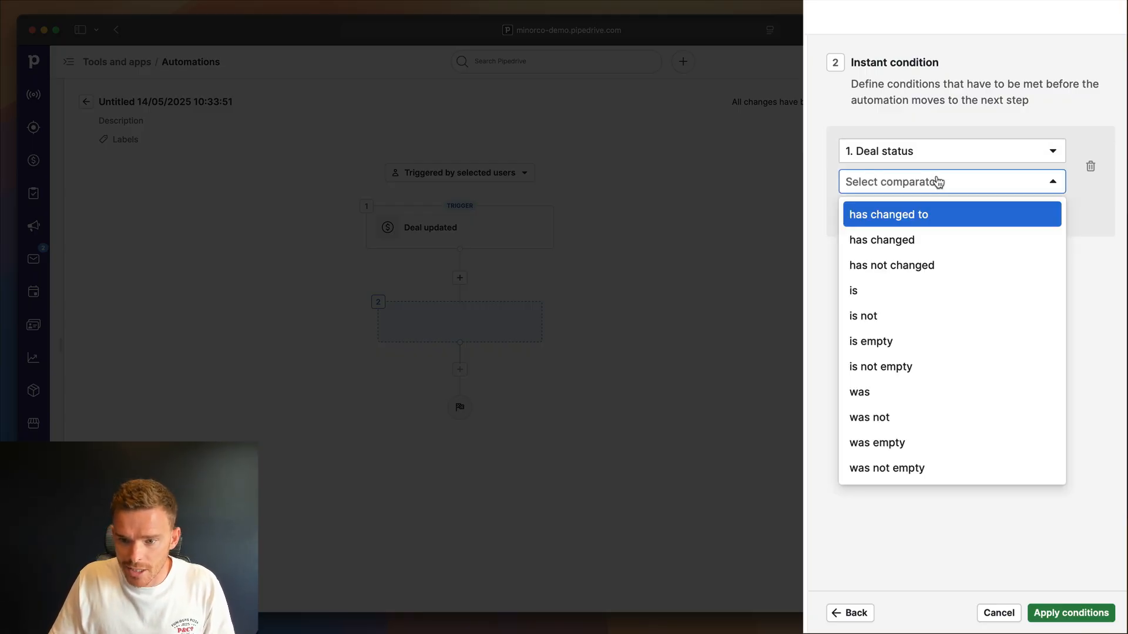
pyautogui.click(921, 214)
pyautogui.click(901, 212)
pyautogui.click(886, 316)
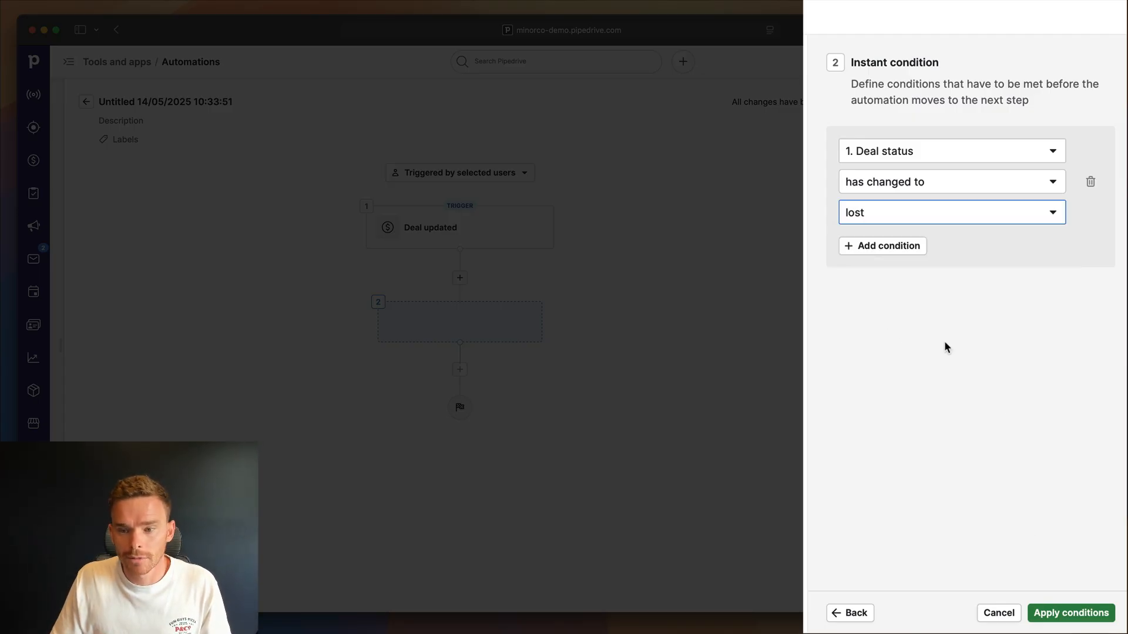
# Add a second AND condition requiring that the deal lost reason is Bad Timing, and apply the conditions.
pyautogui.click(881, 246)
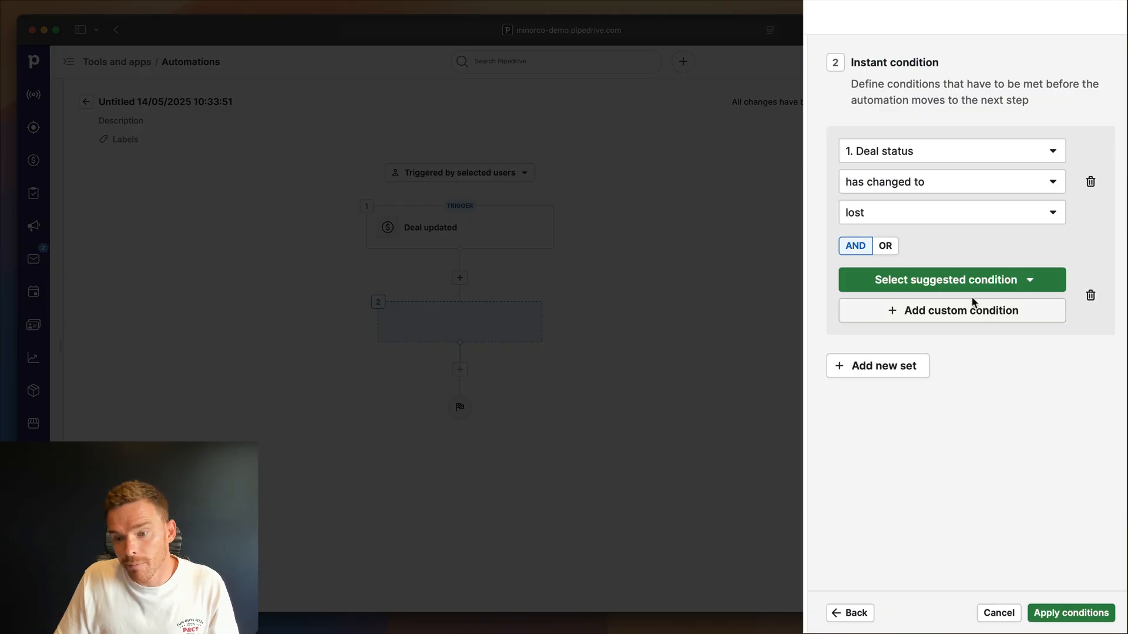
pyautogui.click(951, 316)
pyautogui.write('reason')
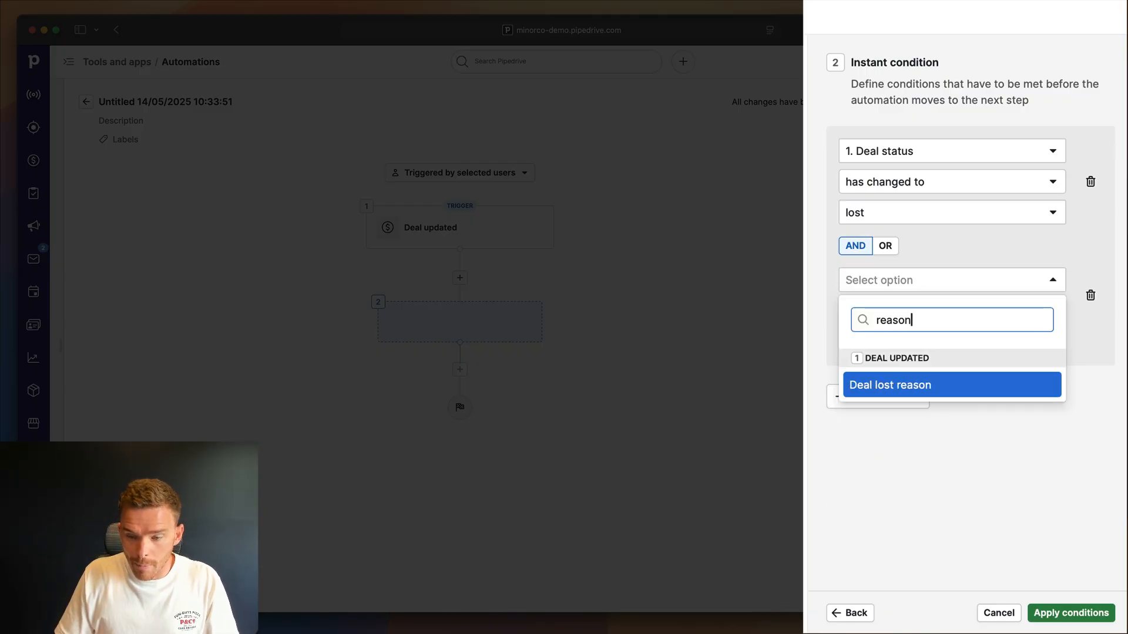
pyautogui.press('Return')
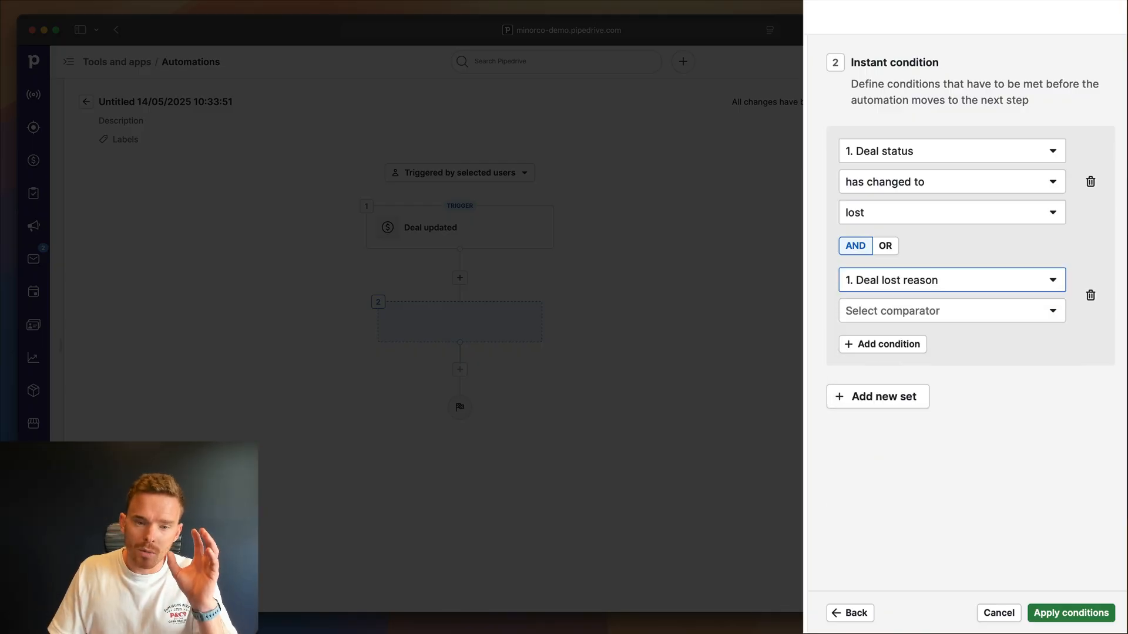
pyautogui.click(932, 317)
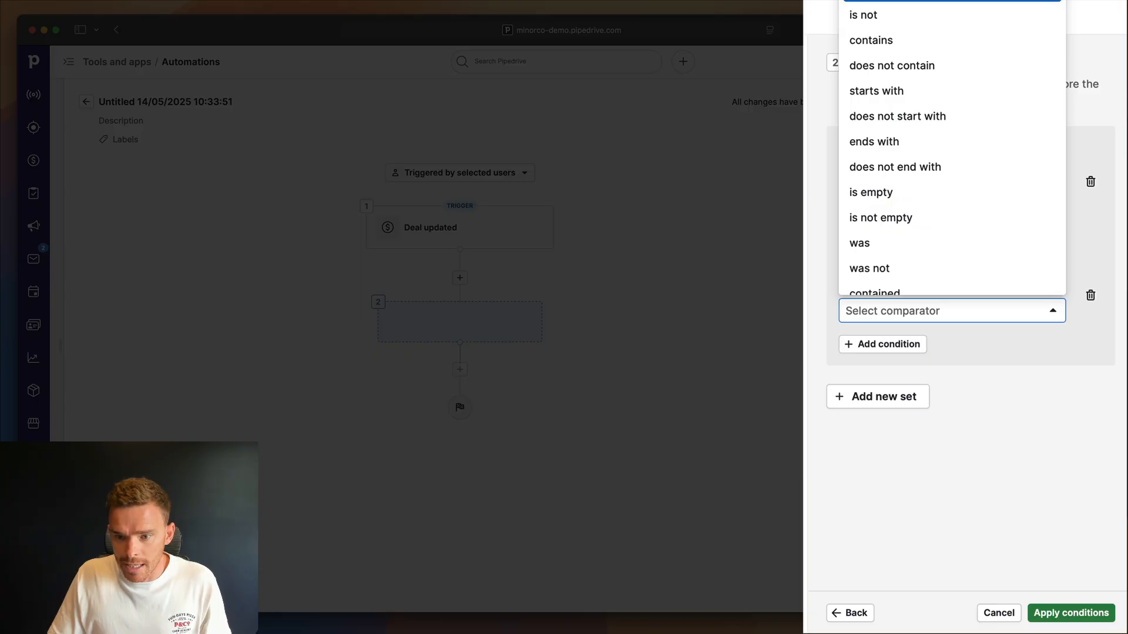
pyautogui.press('Return')
pyautogui.click(873, 341)
pyautogui.write('Bad Timing')
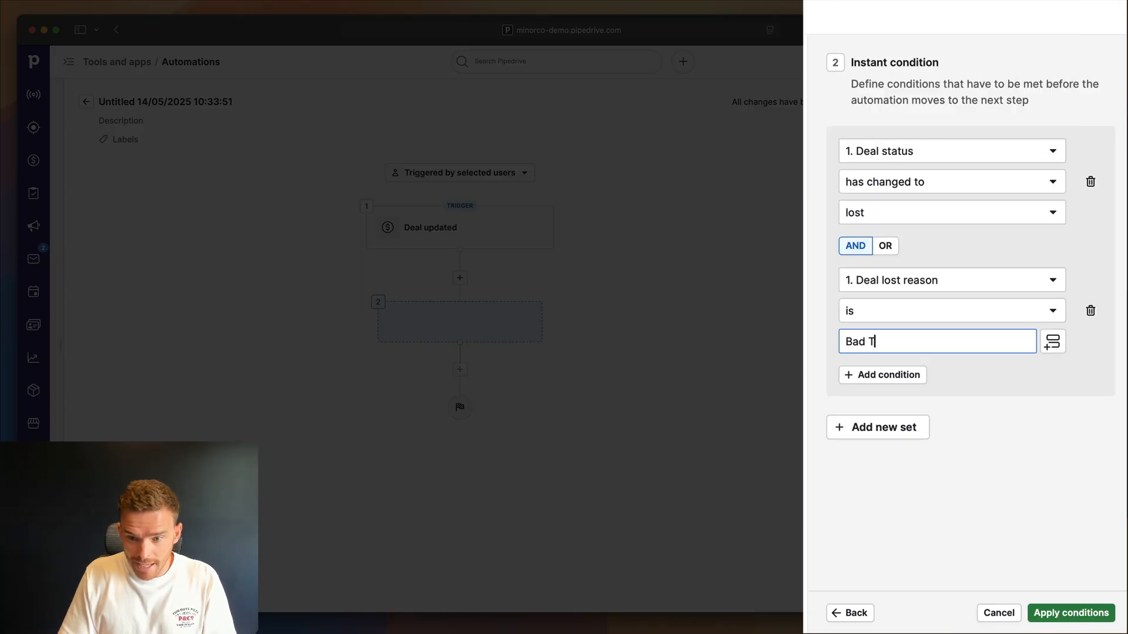
pyautogui.click(947, 411)
pyautogui.click(1055, 609)
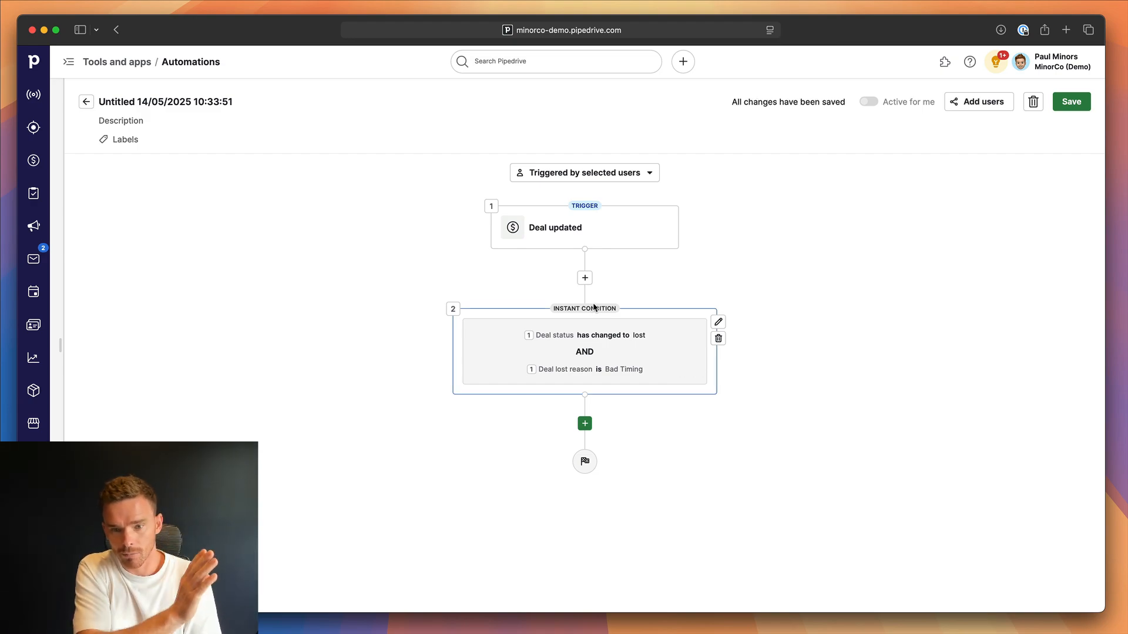
# Add an action after the condition that updates person fields.
pyautogui.click(585, 423)
pyautogui.click(903, 344)
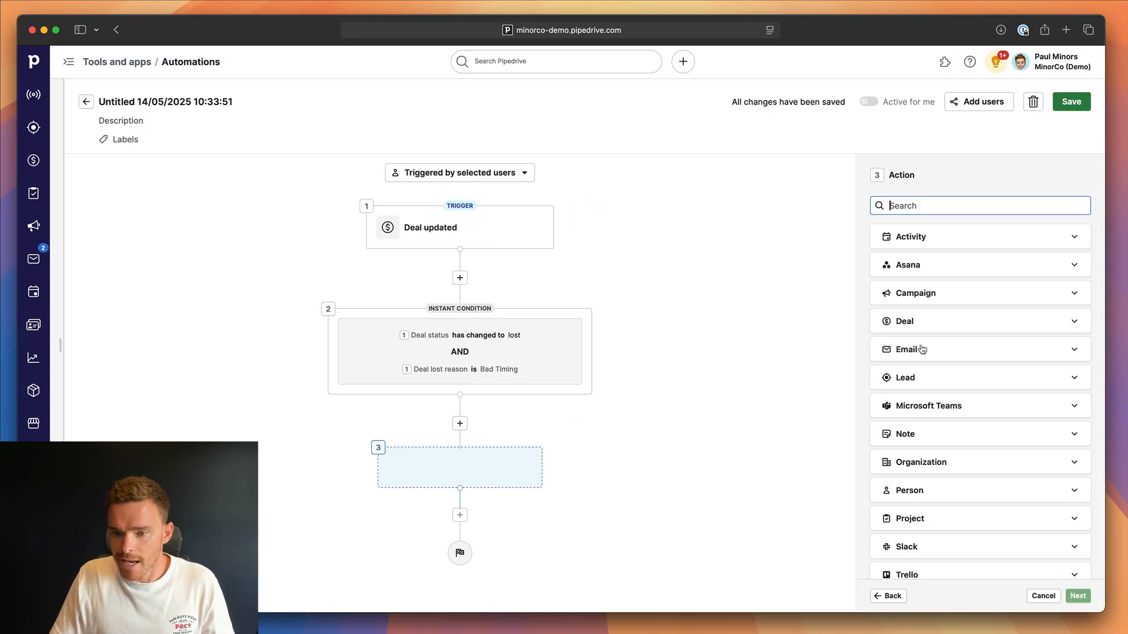
pyautogui.scroll(-2, 942, 309)
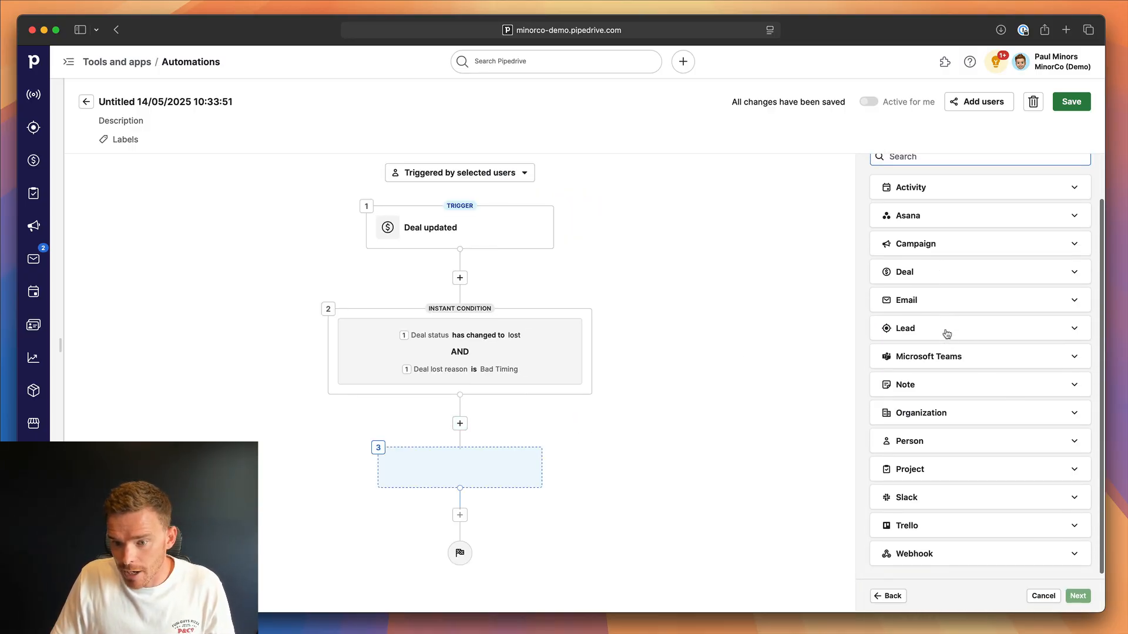
pyautogui.click(942, 434)
pyautogui.scroll(-3, 938, 477)
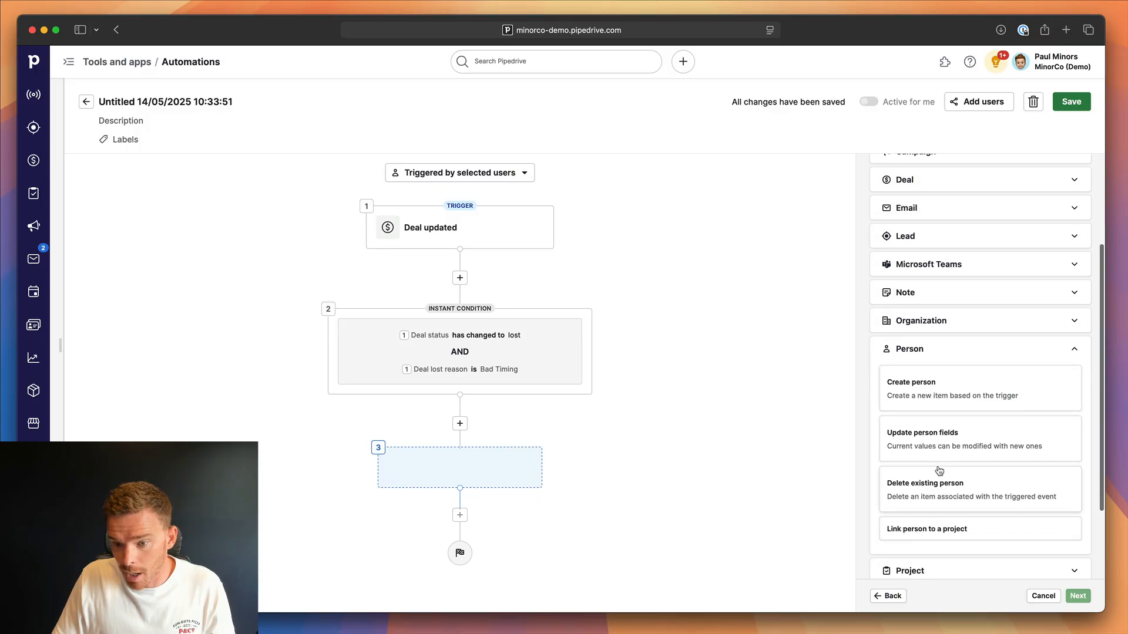
pyautogui.click(938, 444)
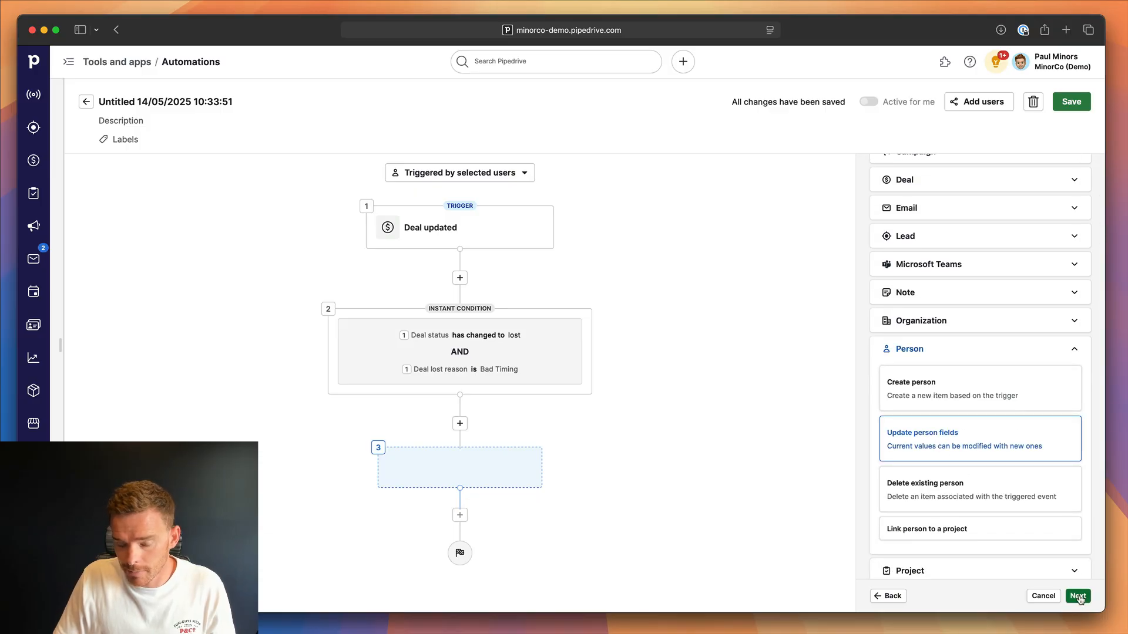
pyautogui.click(1077, 595)
# Configure the action to set the Label field of the Deal contact person to Newsletter, and apply it.
pyautogui.scroll(-2, 929, 320)
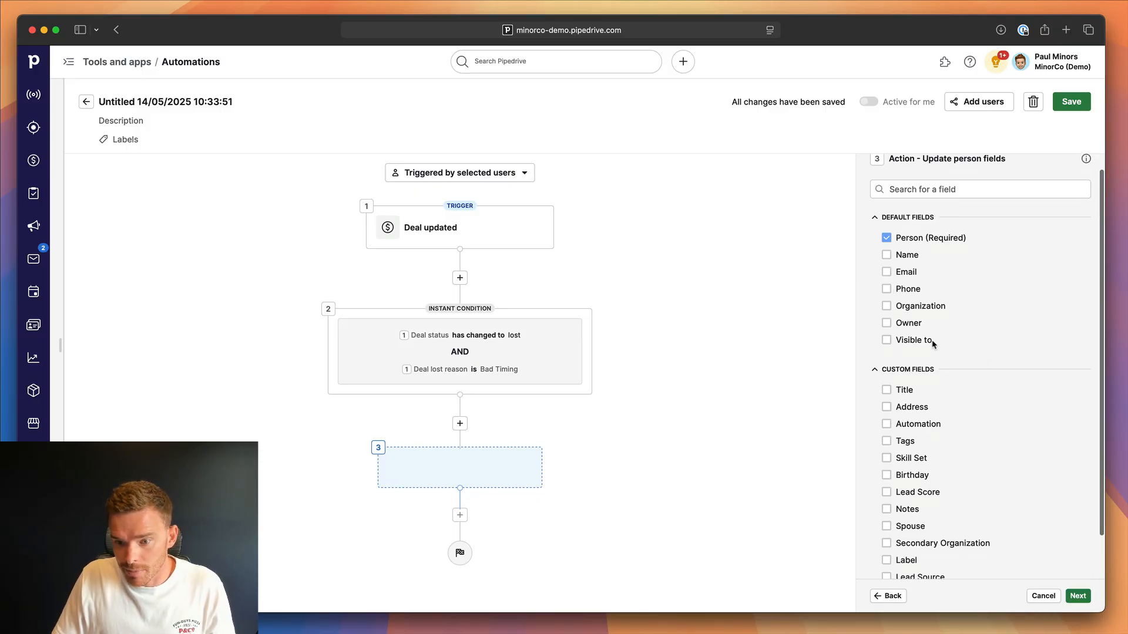
pyautogui.click(886, 512)
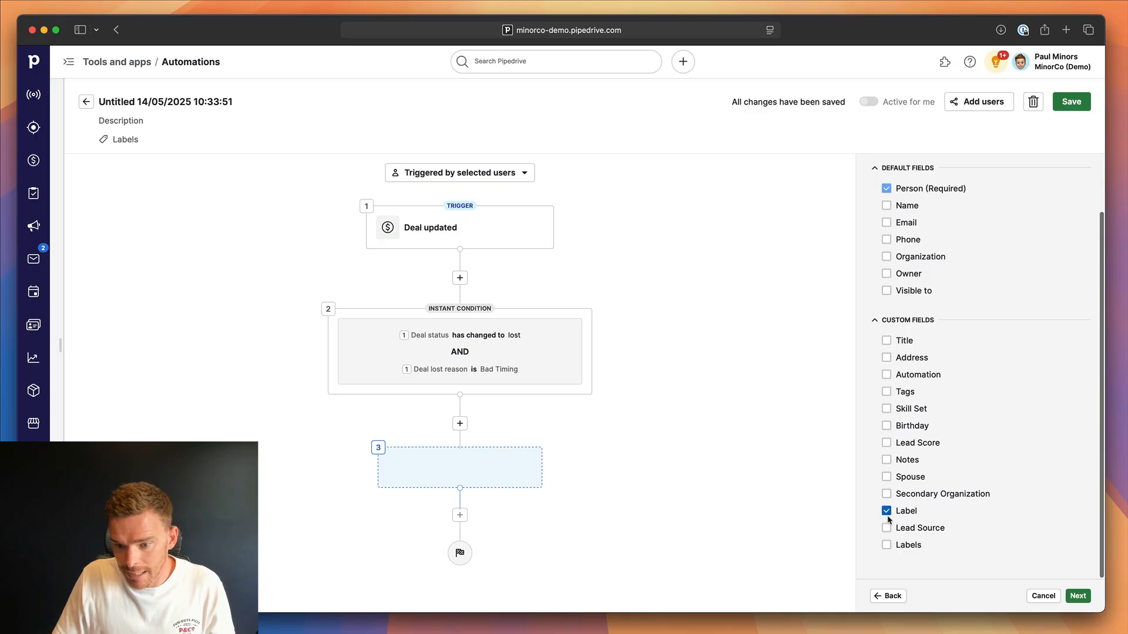
pyautogui.click(1077, 596)
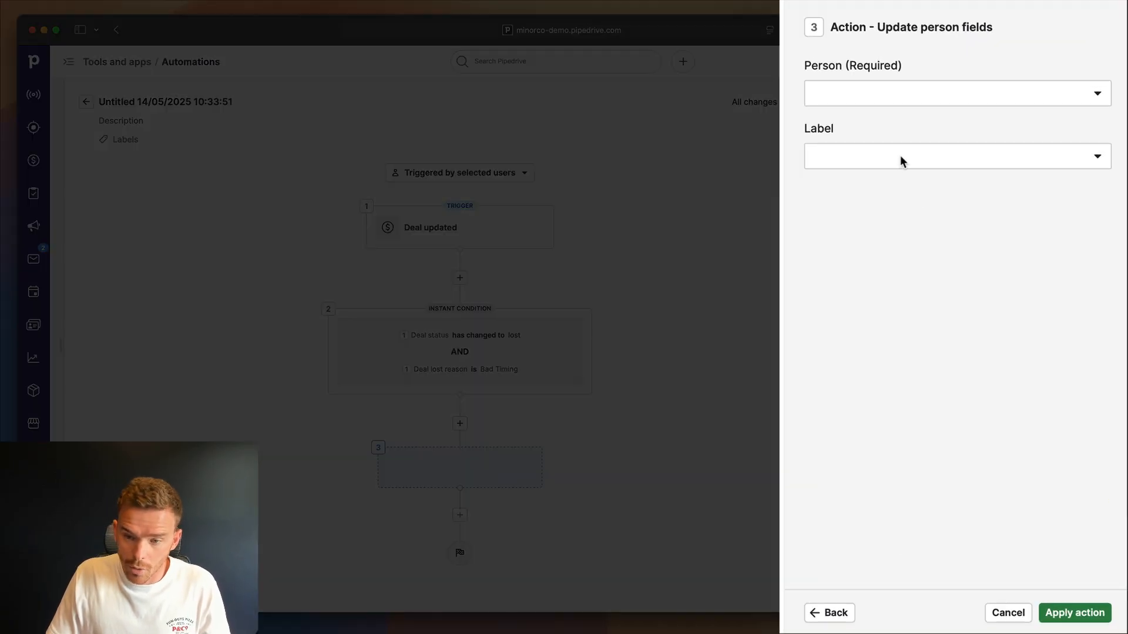
pyautogui.click(908, 96)
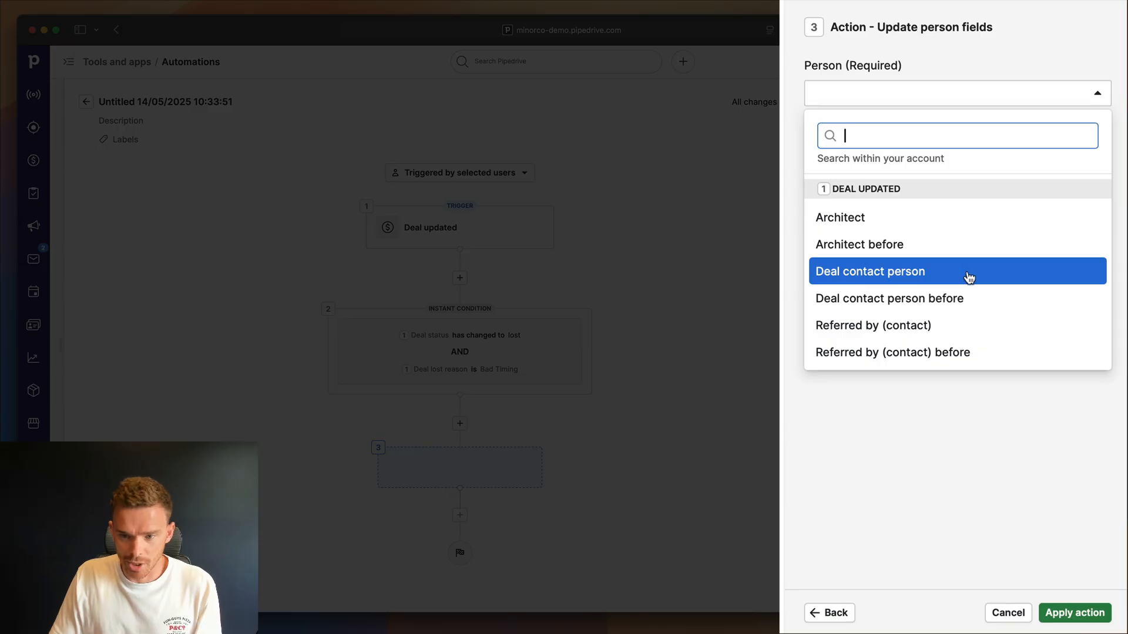
pyautogui.click(968, 277)
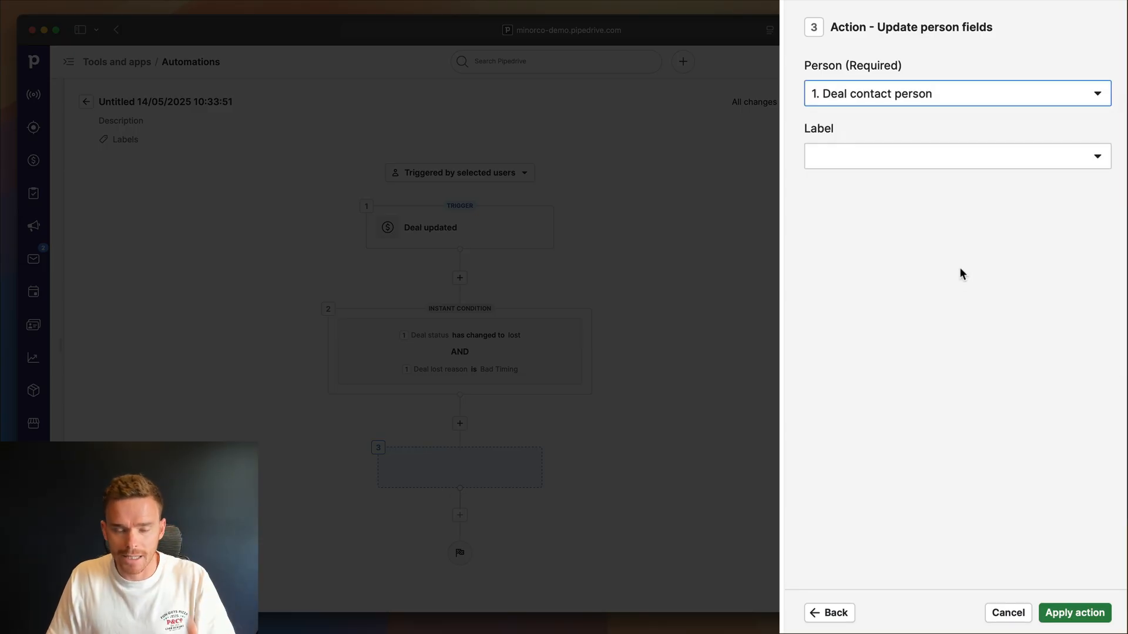
pyautogui.click(935, 165)
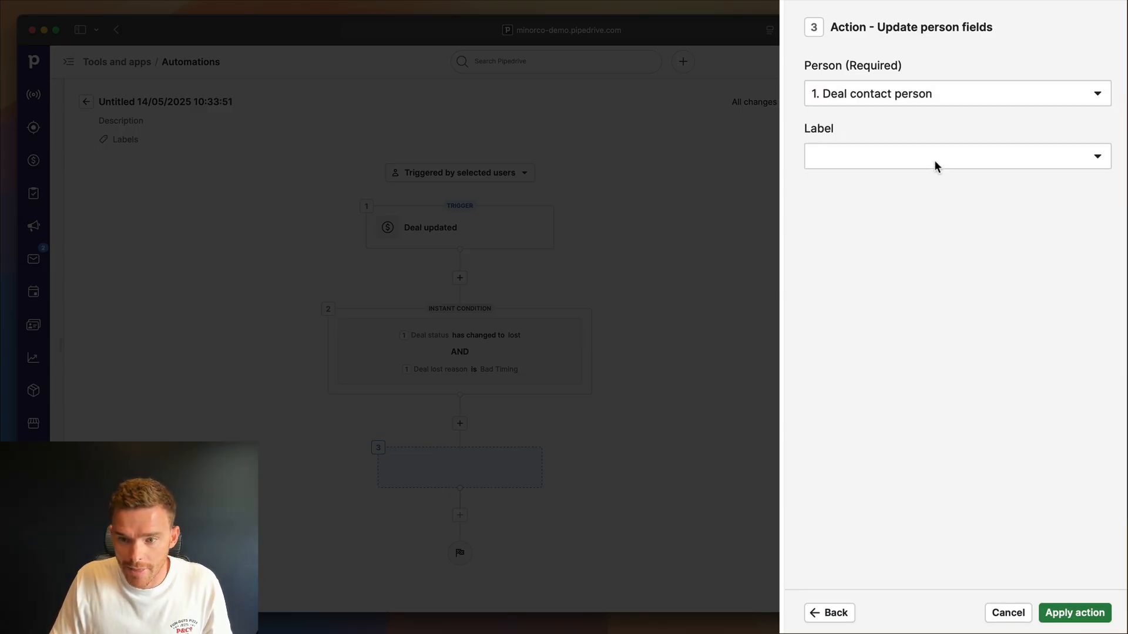
pyautogui.click(870, 509)
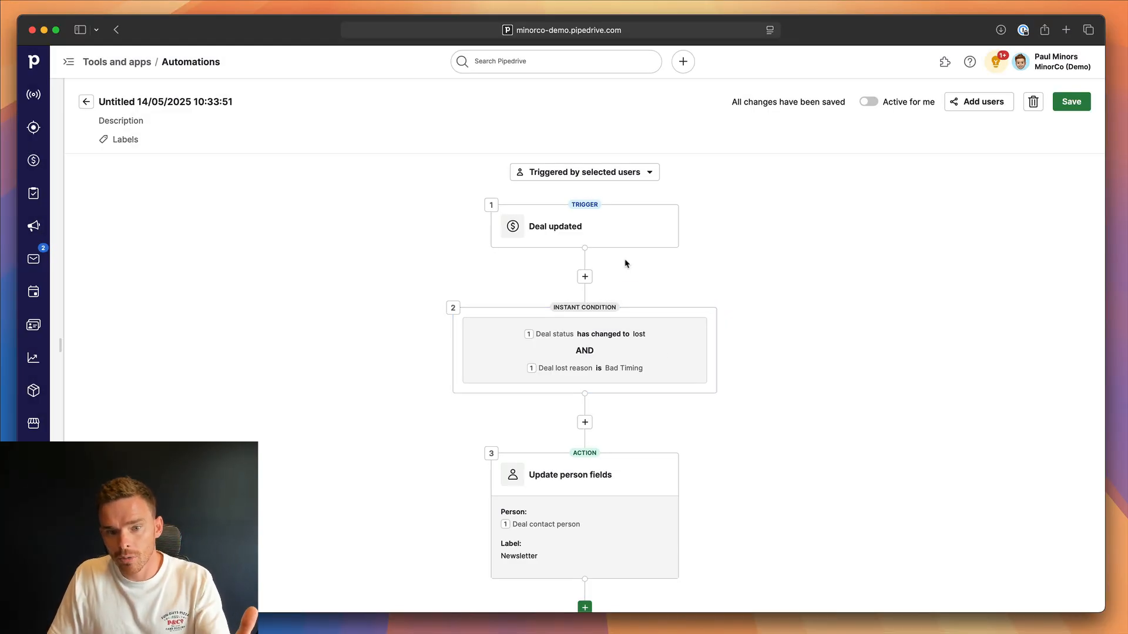
# Rename the automation to "Deal Lost » Add Label" and make it active for the current user.
pyautogui.scroll(-2, 621, 335)
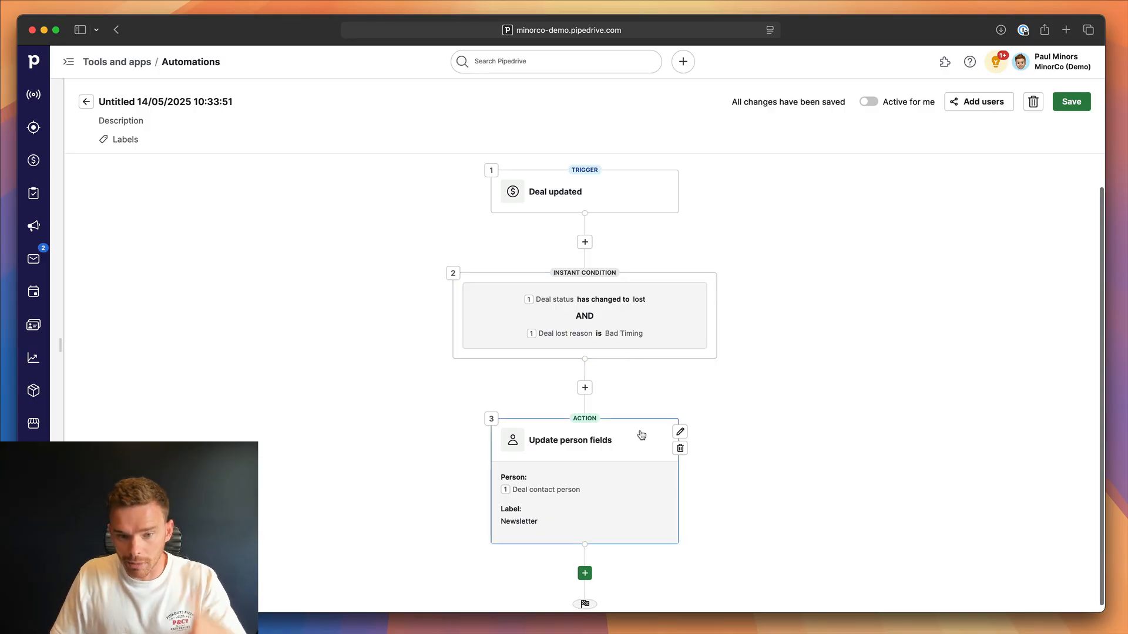
pyautogui.click(244, 101)
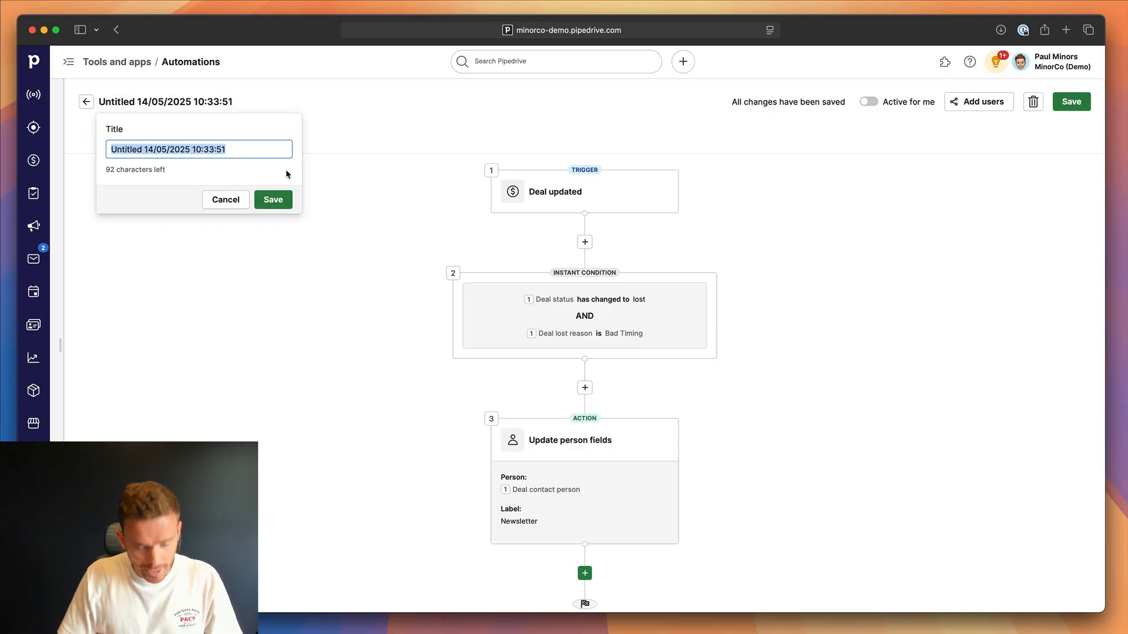
pyautogui.write('Deal Lost ')
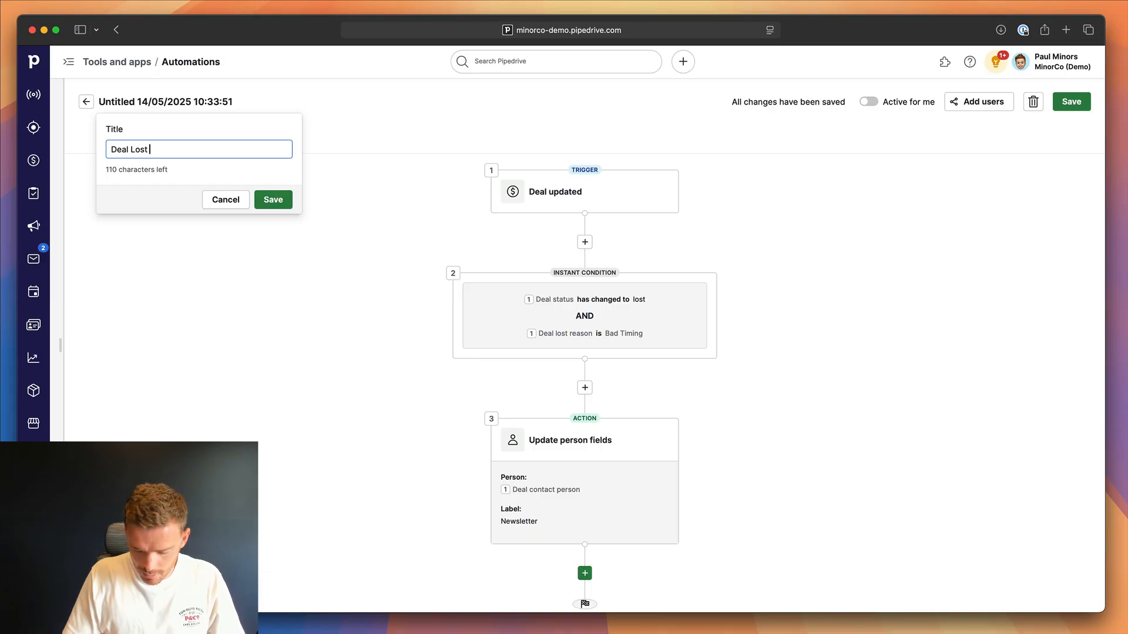
pyautogui.write('» Add Label')
pyautogui.press('Return')
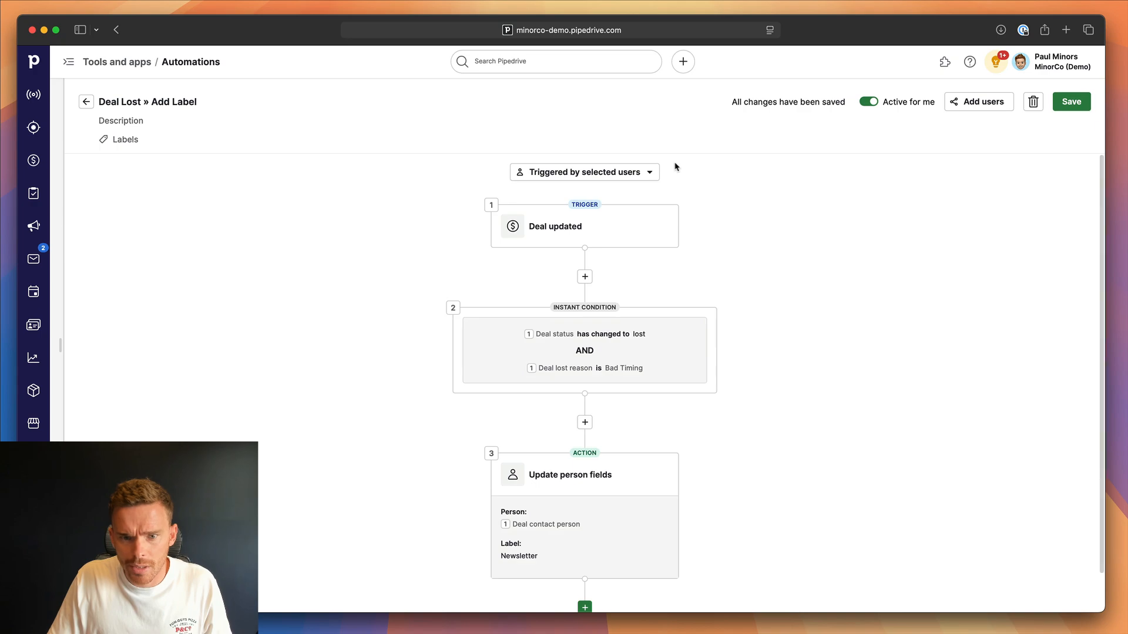
# Set the automation to be triggered by any user and save the changes.
pyautogui.click(648, 172)
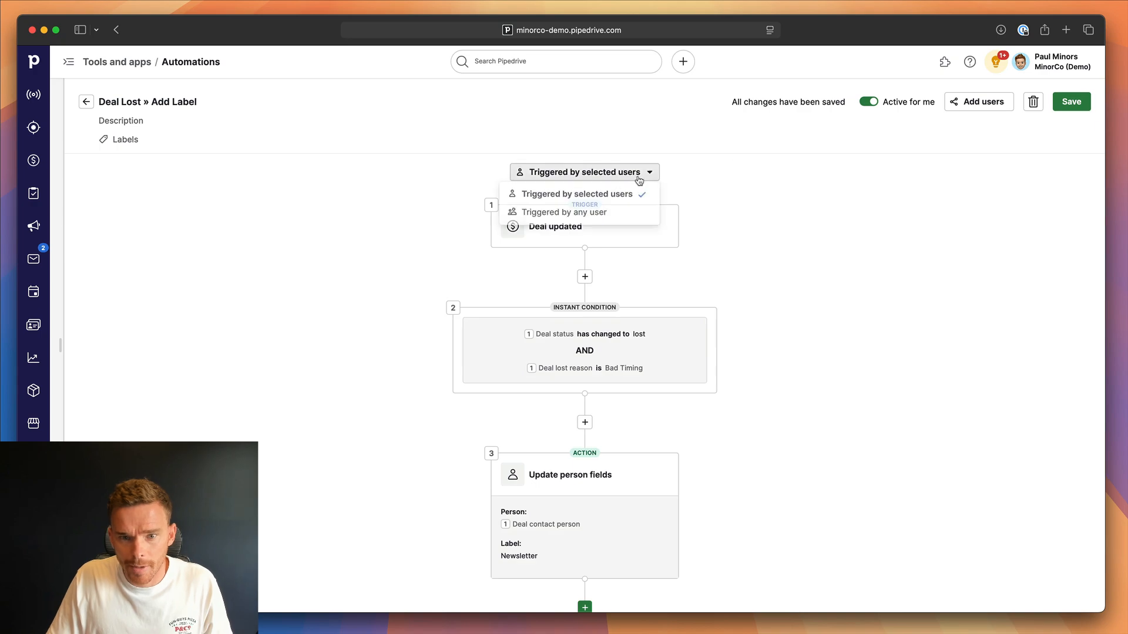
pyautogui.click(566, 215)
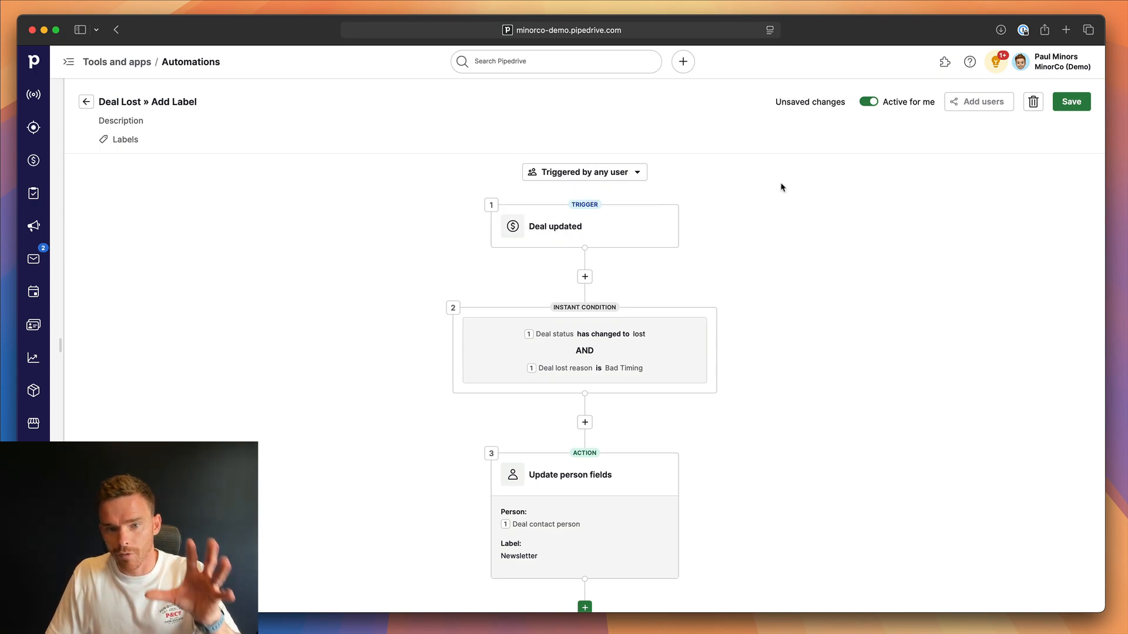
pyautogui.click(1071, 101)
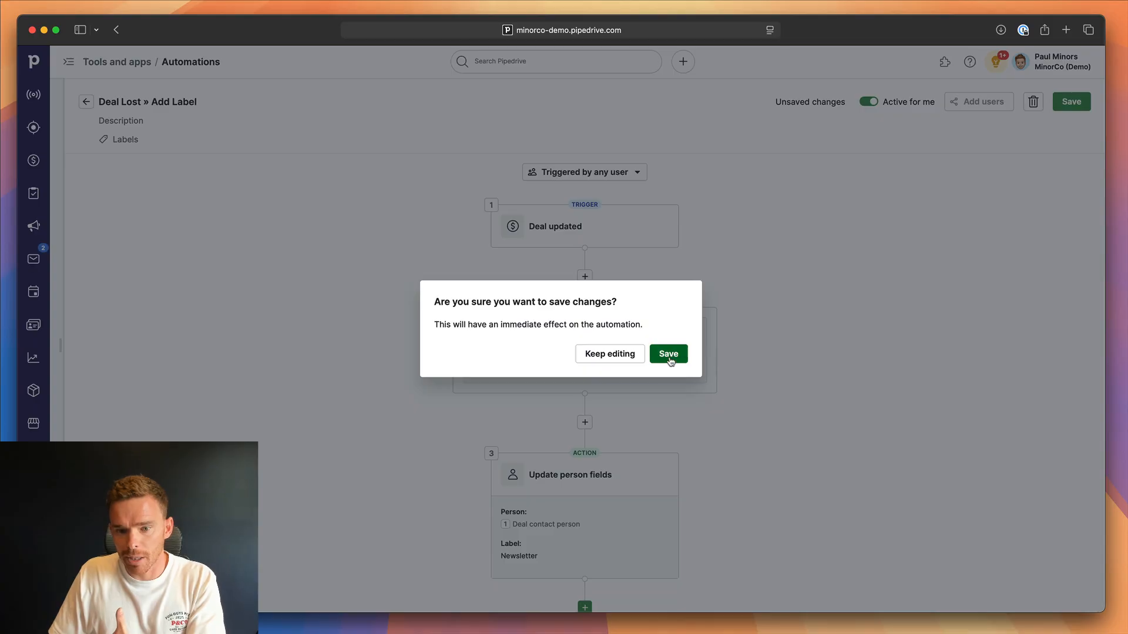
pyautogui.click(669, 354)
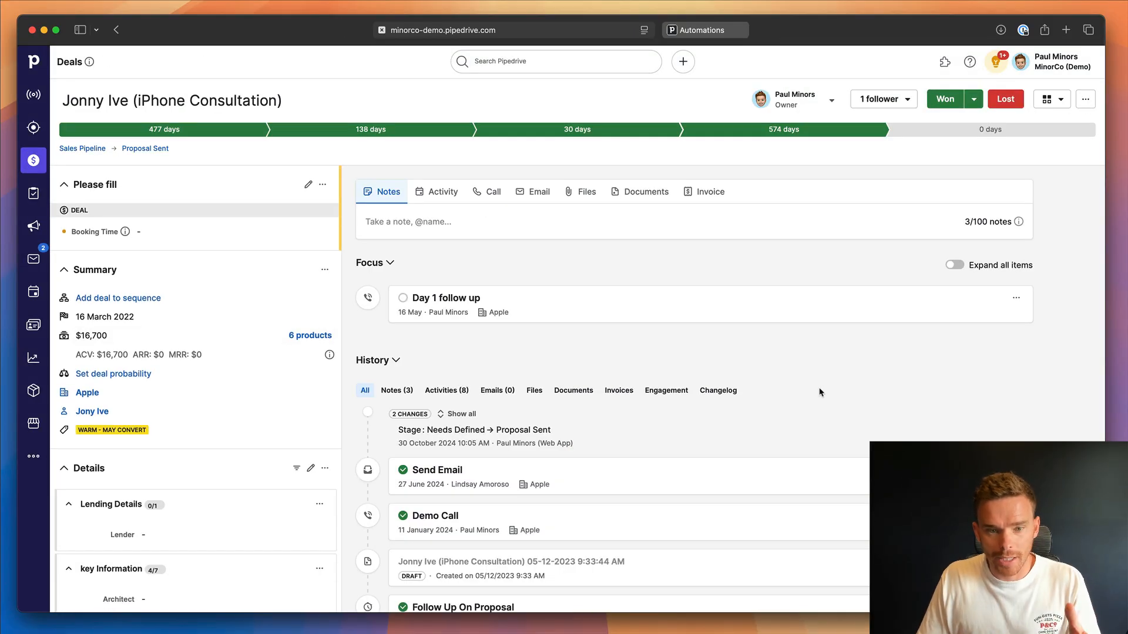
# Mark the iPhone Consultation deal as lost with the reason Bad timing and check the contact person's labels.
pyautogui.scroll(-15, 322, 387)
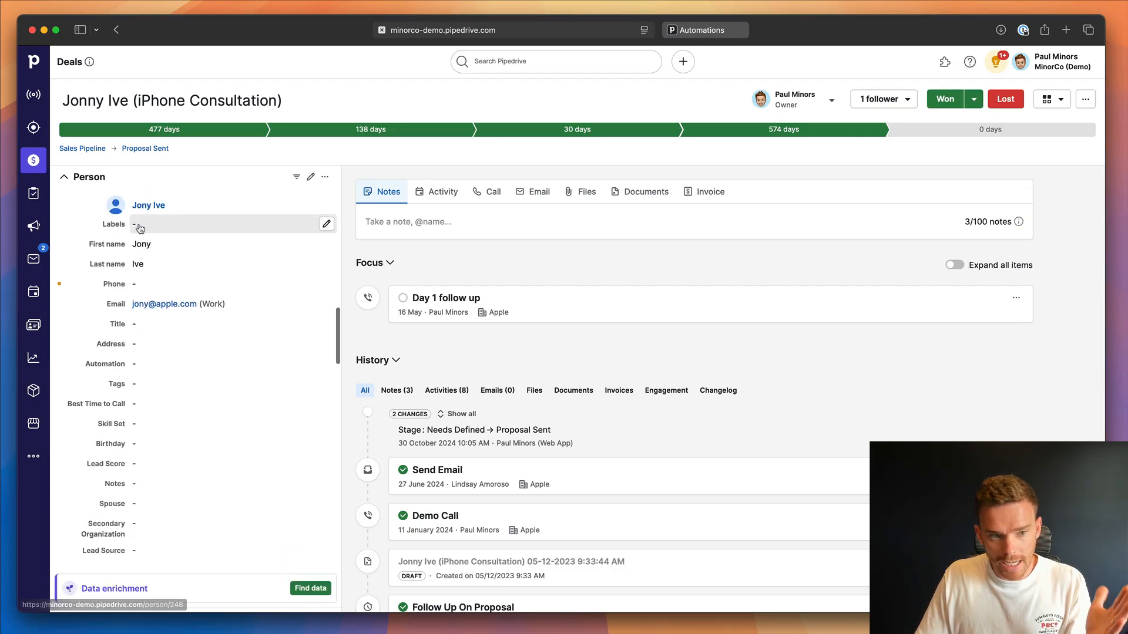
pyautogui.click(1005, 99)
pyautogui.click(571, 107)
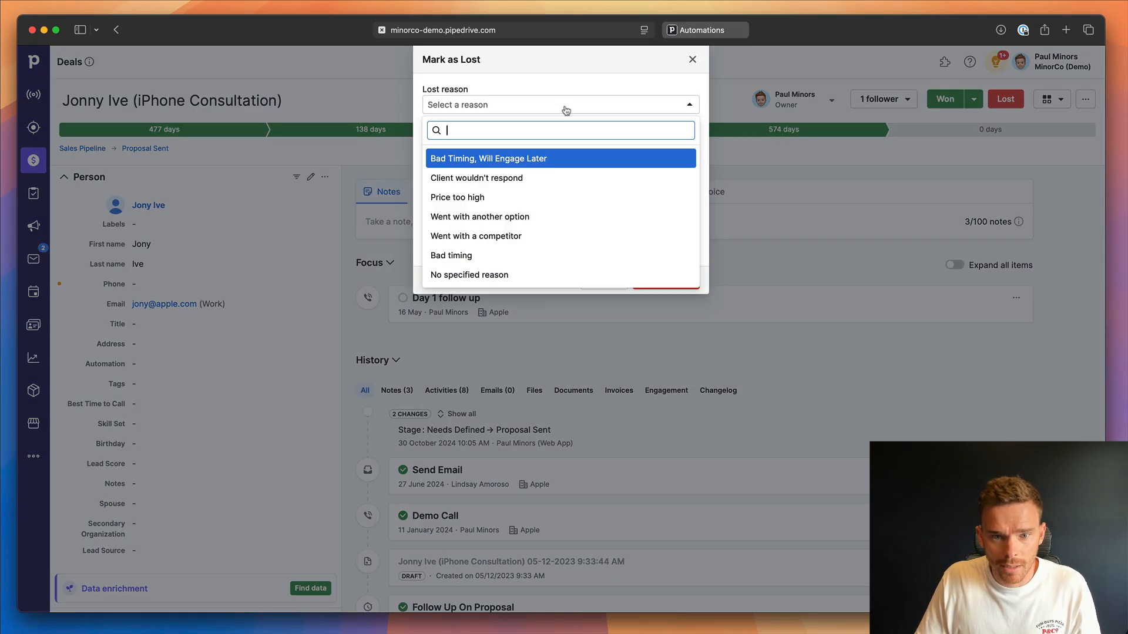
pyautogui.click(505, 253)
pyautogui.click(664, 280)
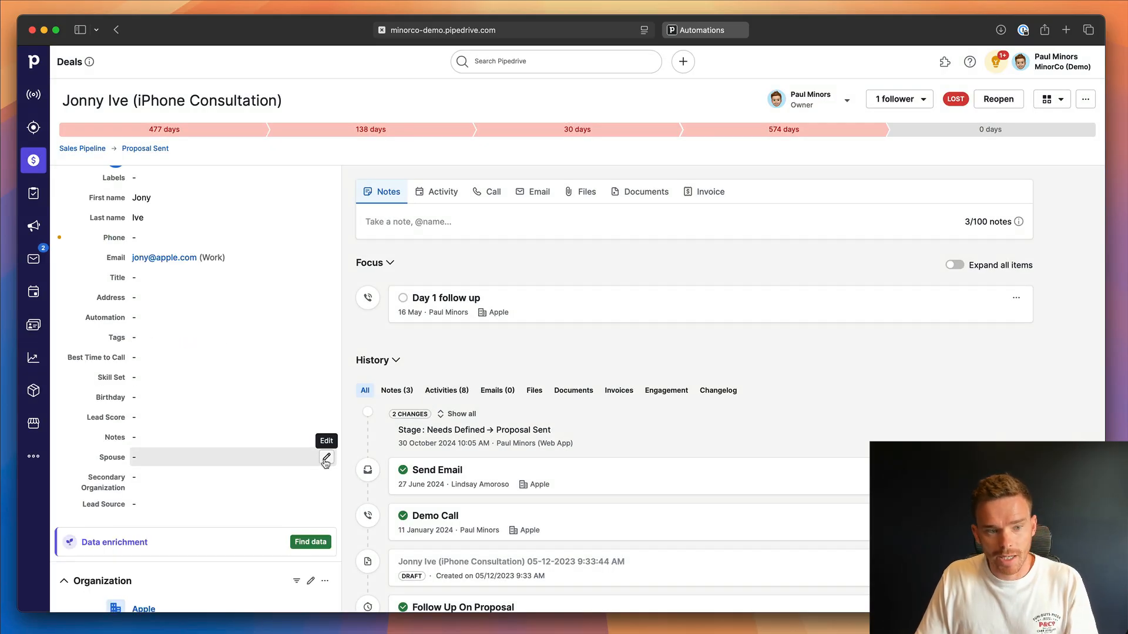
pyautogui.scroll(5, 293, 458)
pyautogui.scroll(-2, 276, 435)
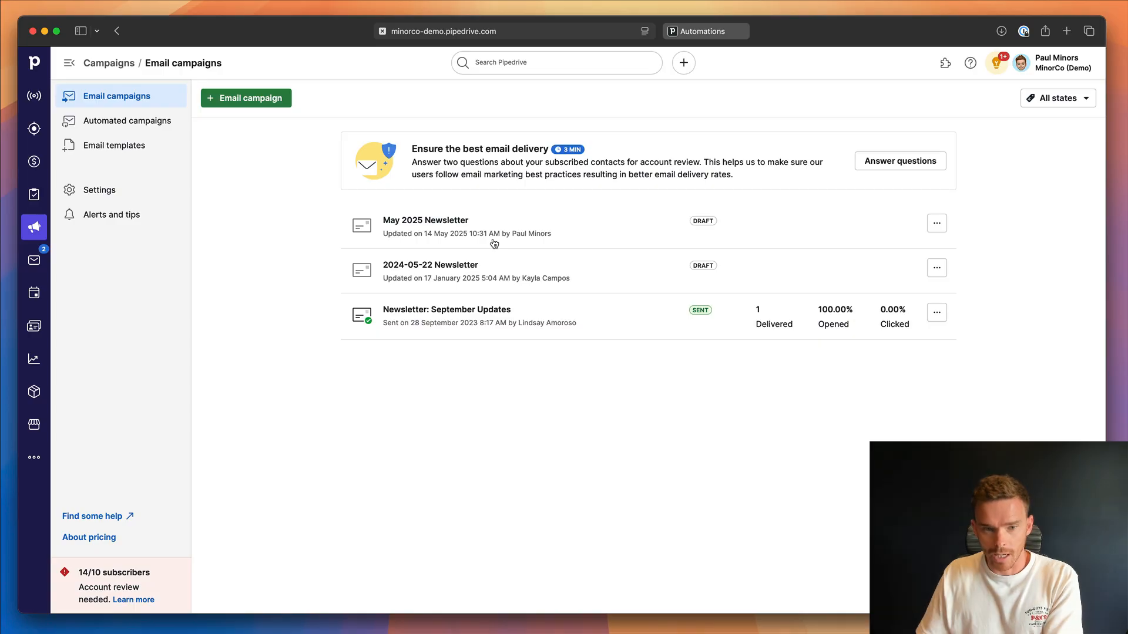
# View the automated campaigns, and review the trigger, condition and first delay of the "Deal Lost » Start Email Automation" workflow.
pyautogui.click(164, 123)
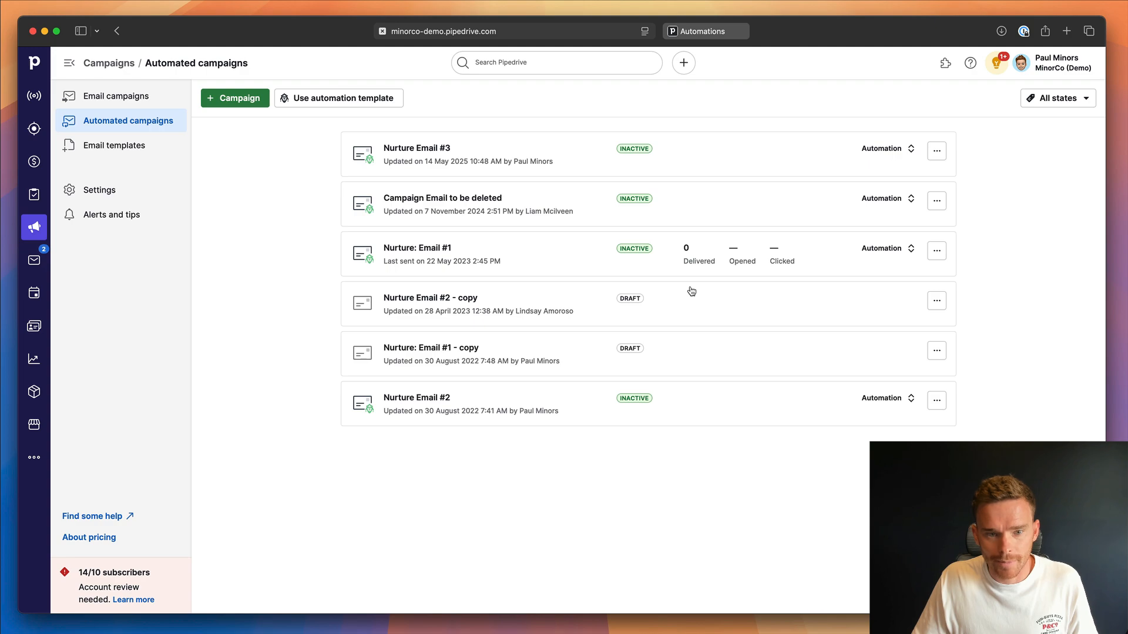
pyautogui.click(711, 36)
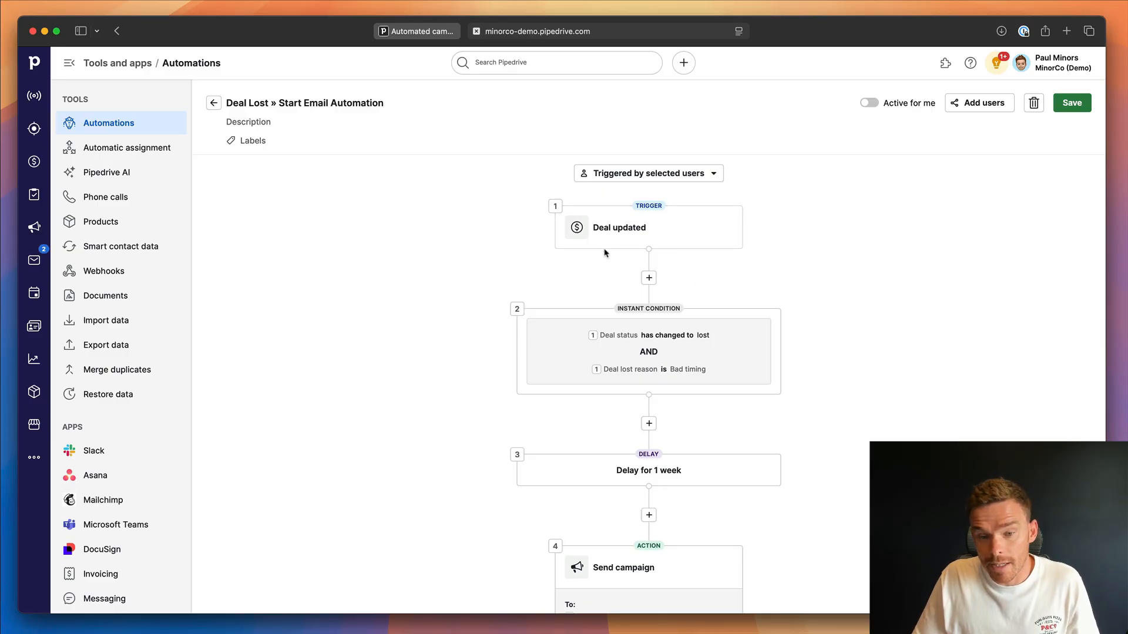
pyautogui.scroll(-1, 656, 234)
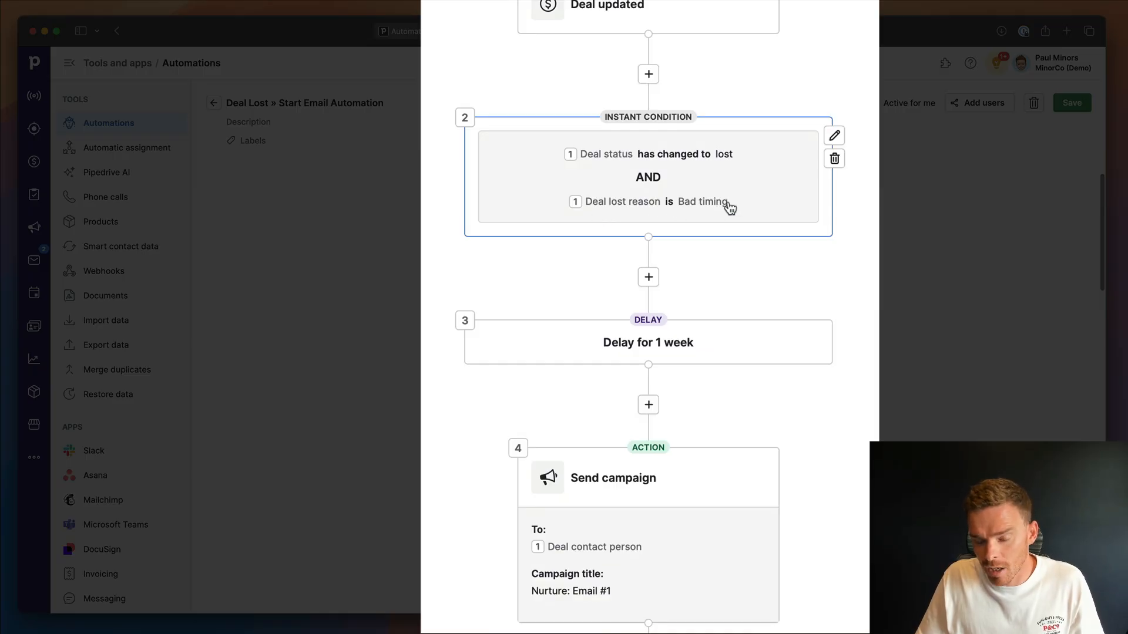
pyautogui.scroll(-1, 808, 291)
pyautogui.scroll(-3, 807, 290)
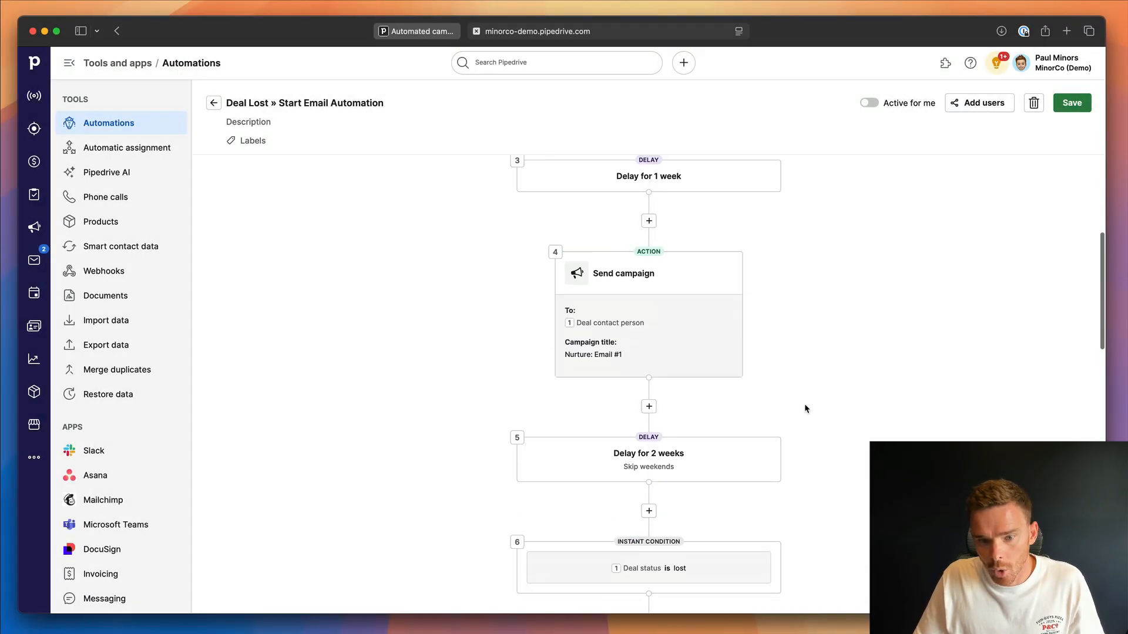
pyautogui.scroll(-1, 805, 404)
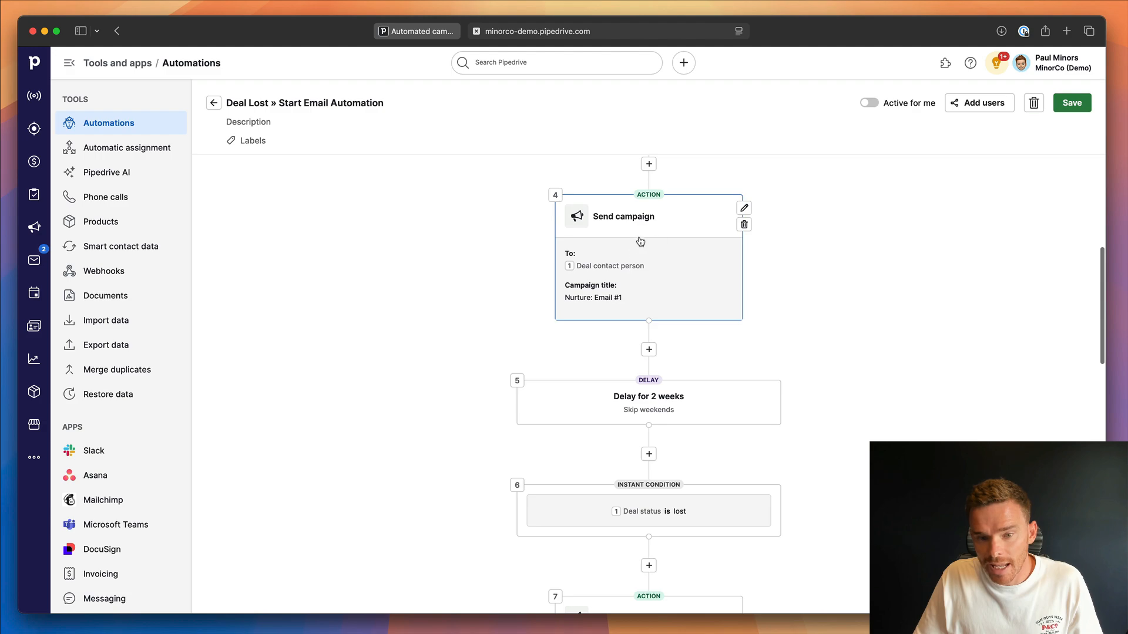
# Inspect the settings of the first Send campaign action, including the campaign titles available for it.
pyautogui.click(640, 249)
pyautogui.click(968, 270)
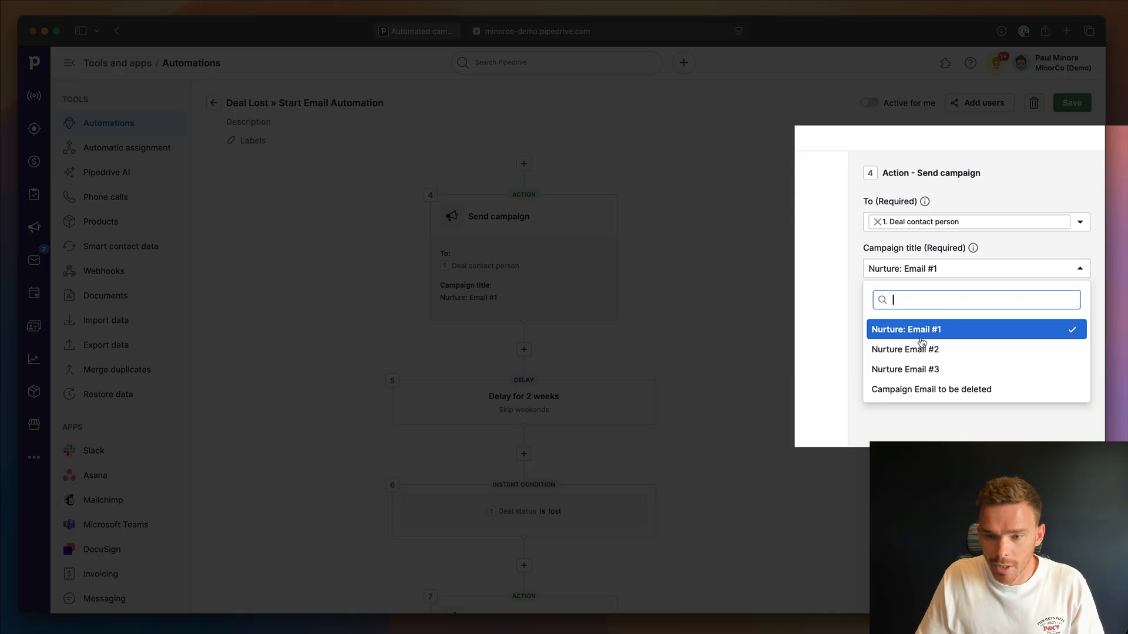
pyautogui.click(930, 449)
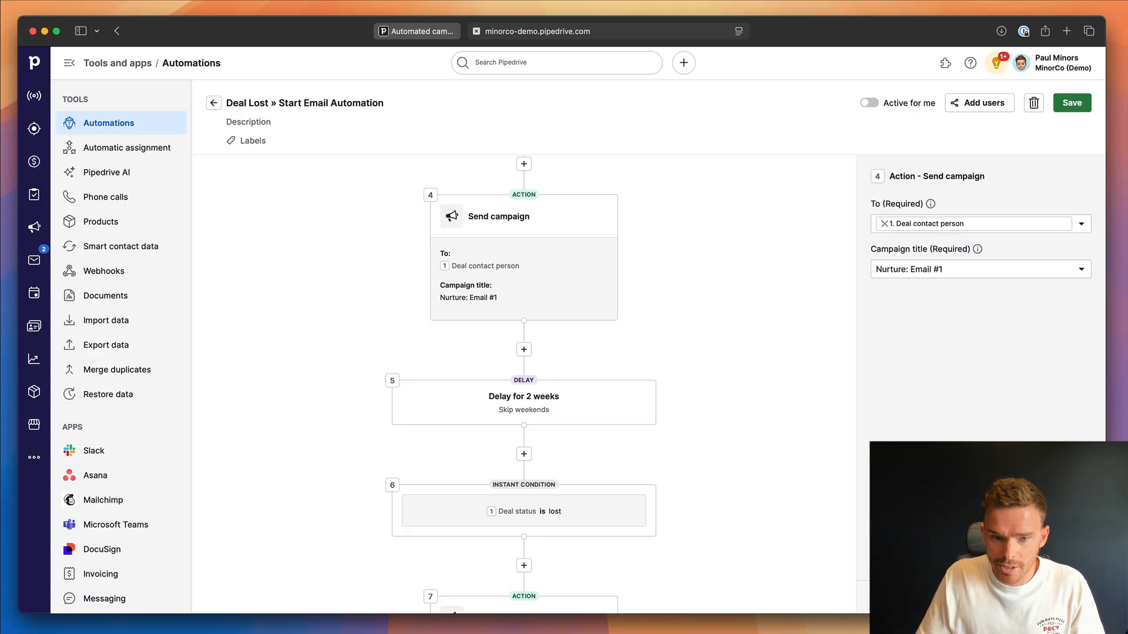
pyautogui.click(657, 215)
pyautogui.scroll(2, 656, 215)
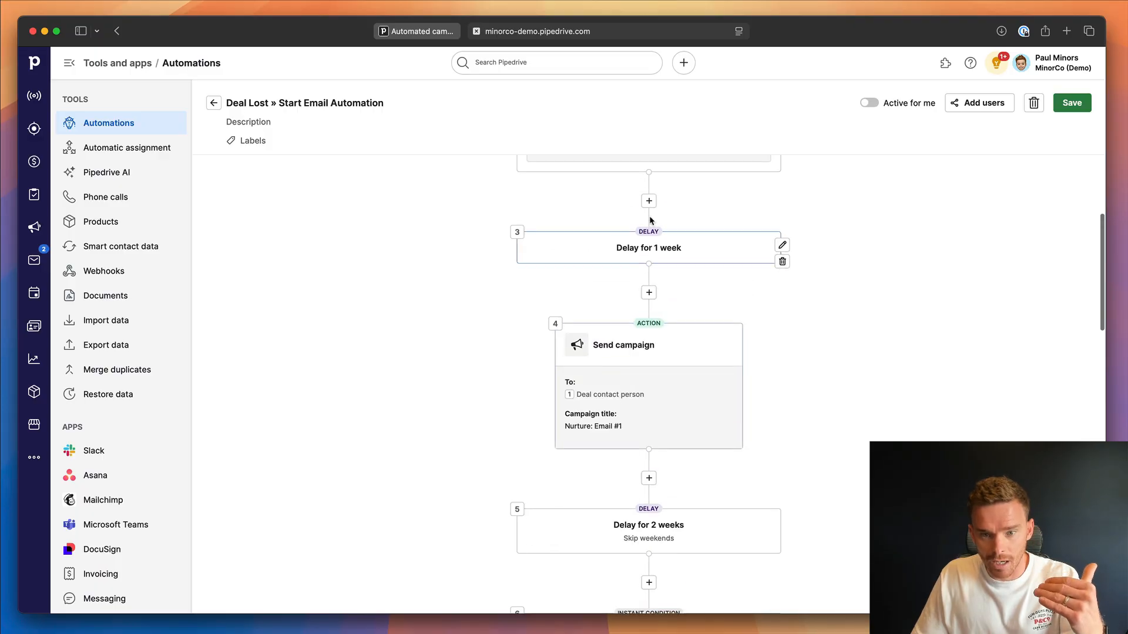
# Examine the rest of the email automation, including its delays, deal status conditions, follow-up activity and remaining nurture campaigns.
pyautogui.scroll(-4, 696, 329)
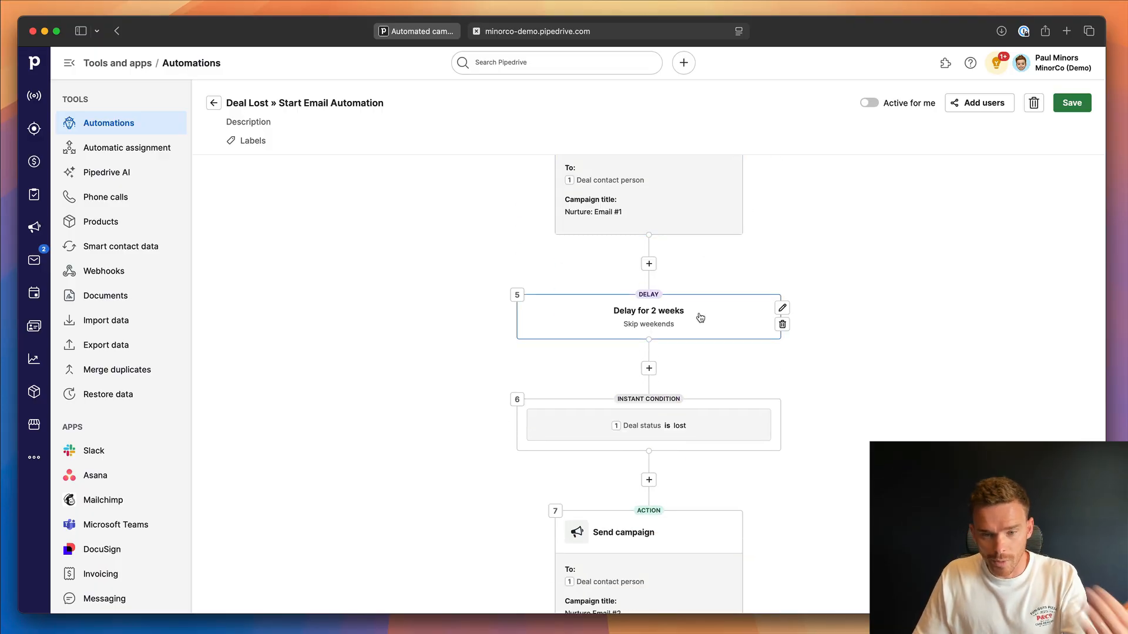
pyautogui.scroll(-3, 700, 319)
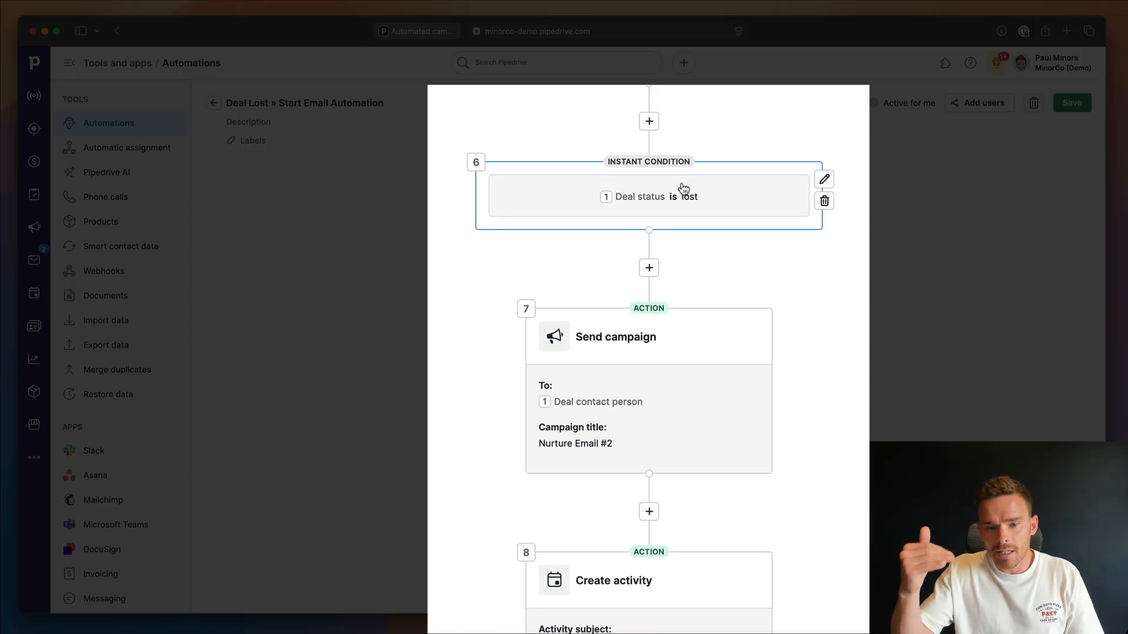
pyautogui.scroll(3, 851, 174)
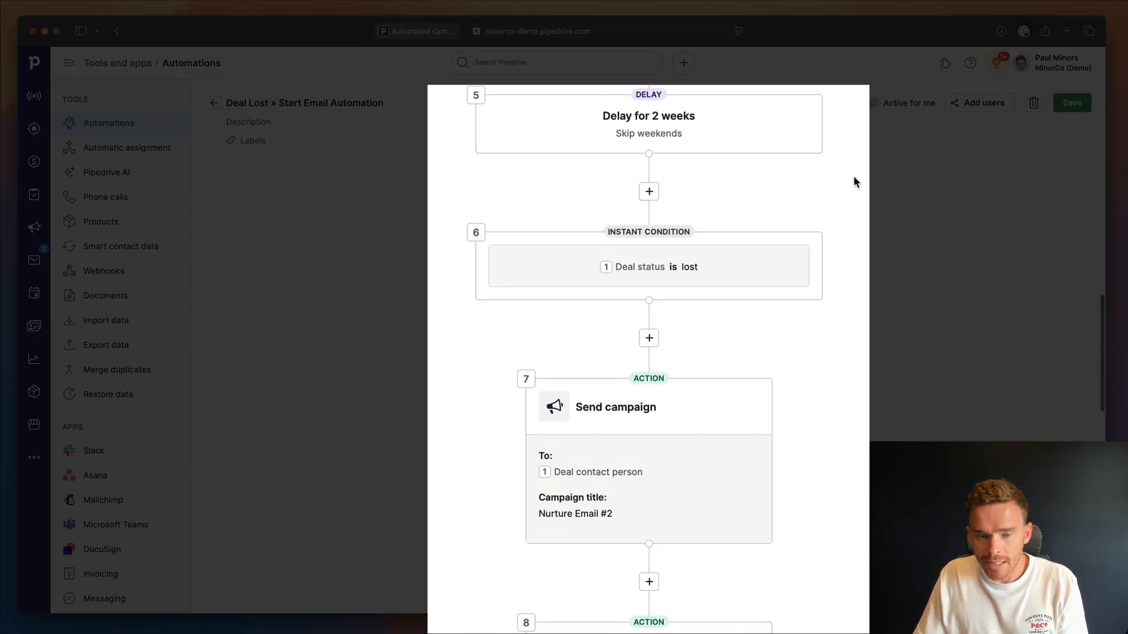
pyautogui.scroll(2, 847, 185)
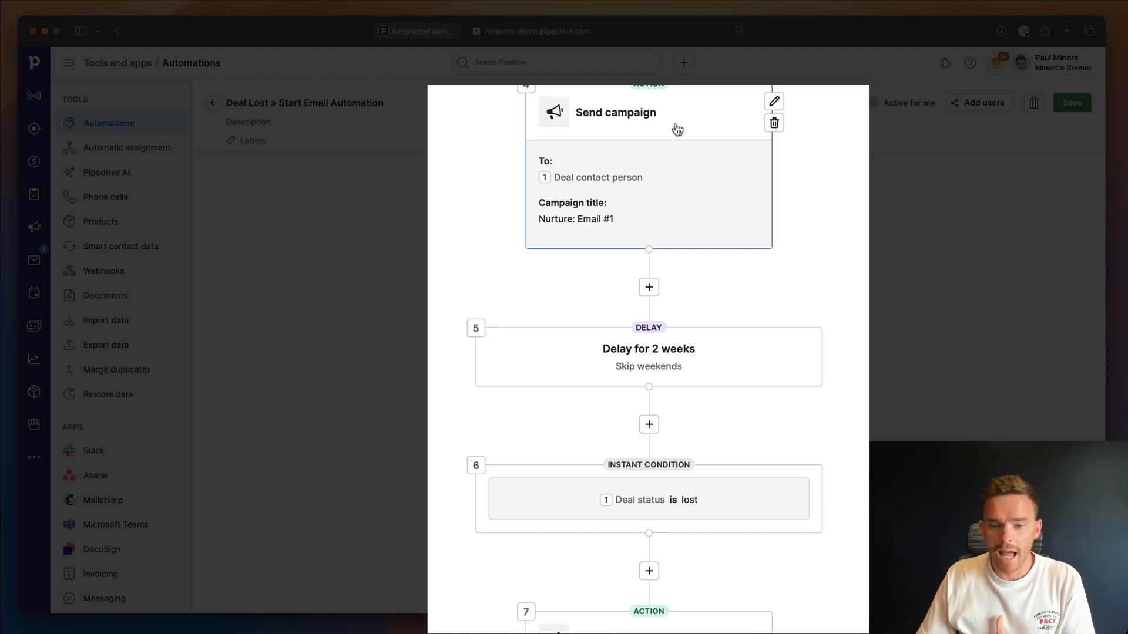
pyautogui.scroll(-4, 839, 213)
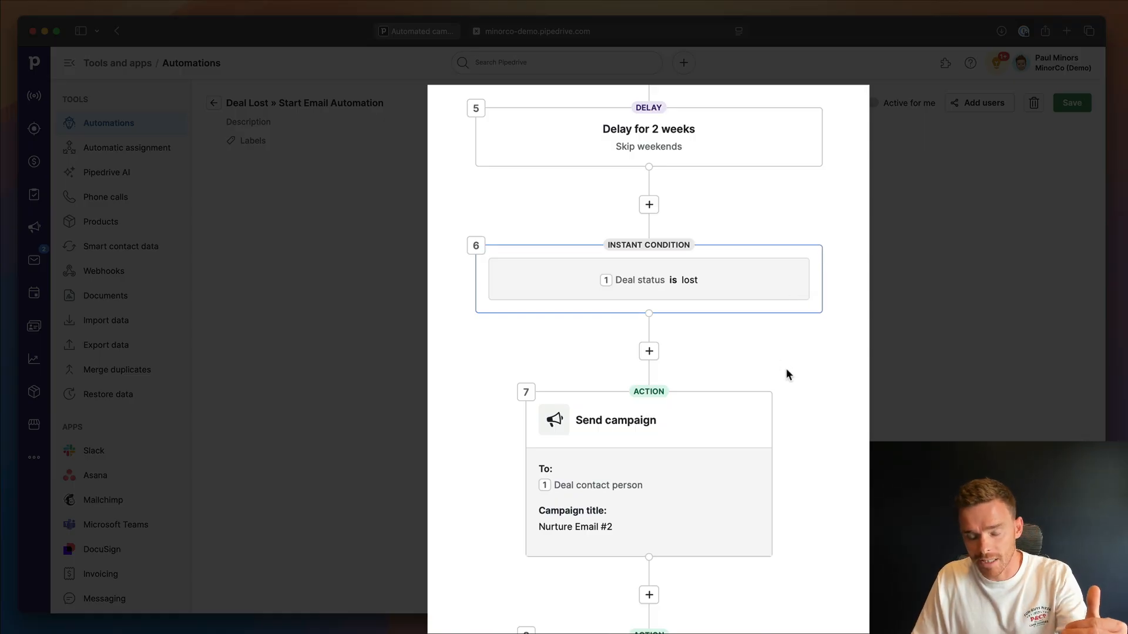
pyautogui.scroll(-3, 789, 369)
pyautogui.scroll(-3, 789, 373)
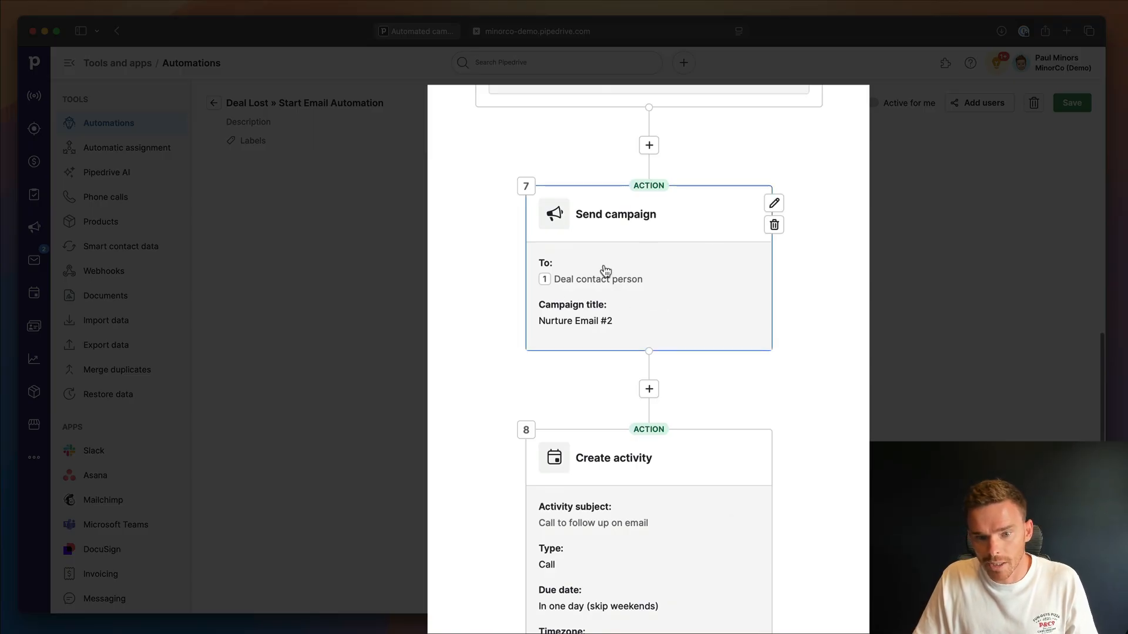
pyautogui.scroll(-8, 663, 316)
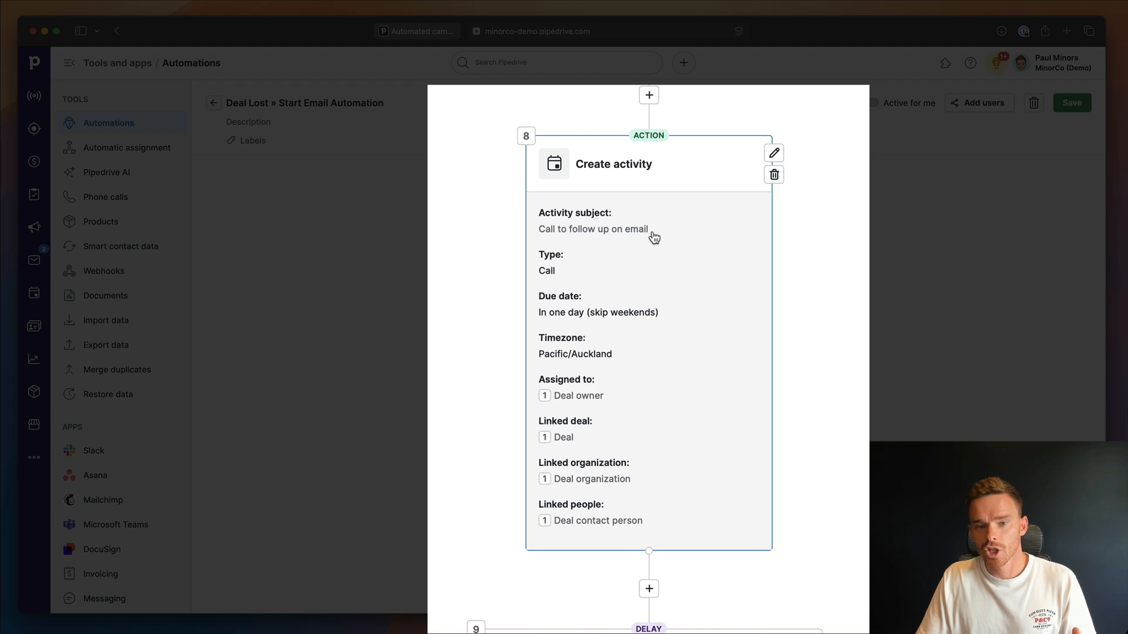
pyautogui.scroll(5, 651, 240)
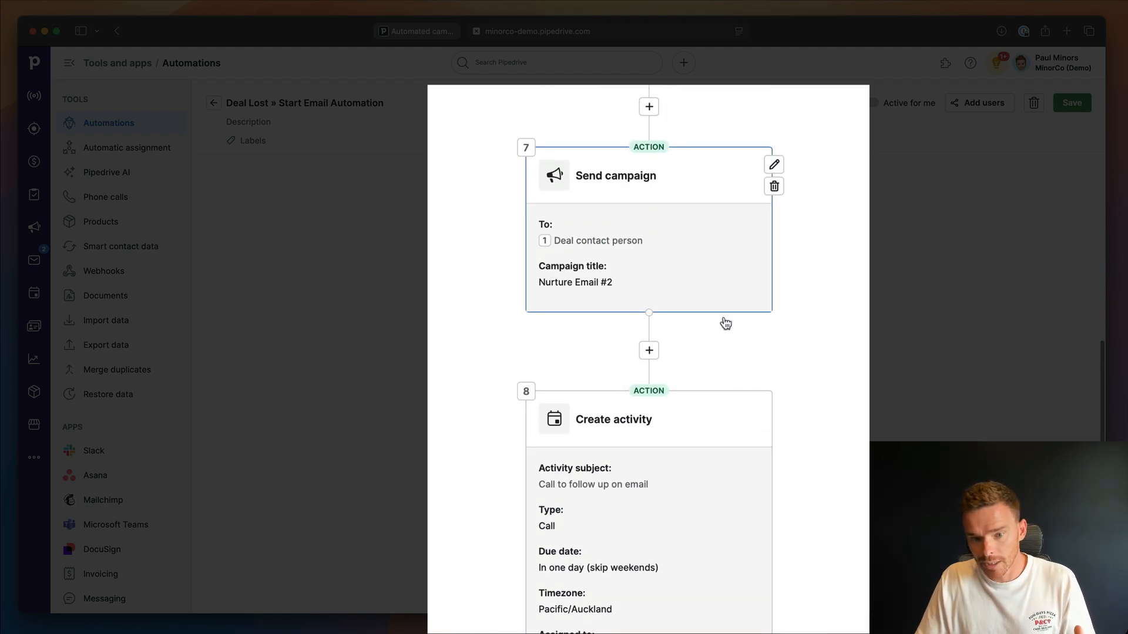
pyautogui.scroll(-5, 722, 322)
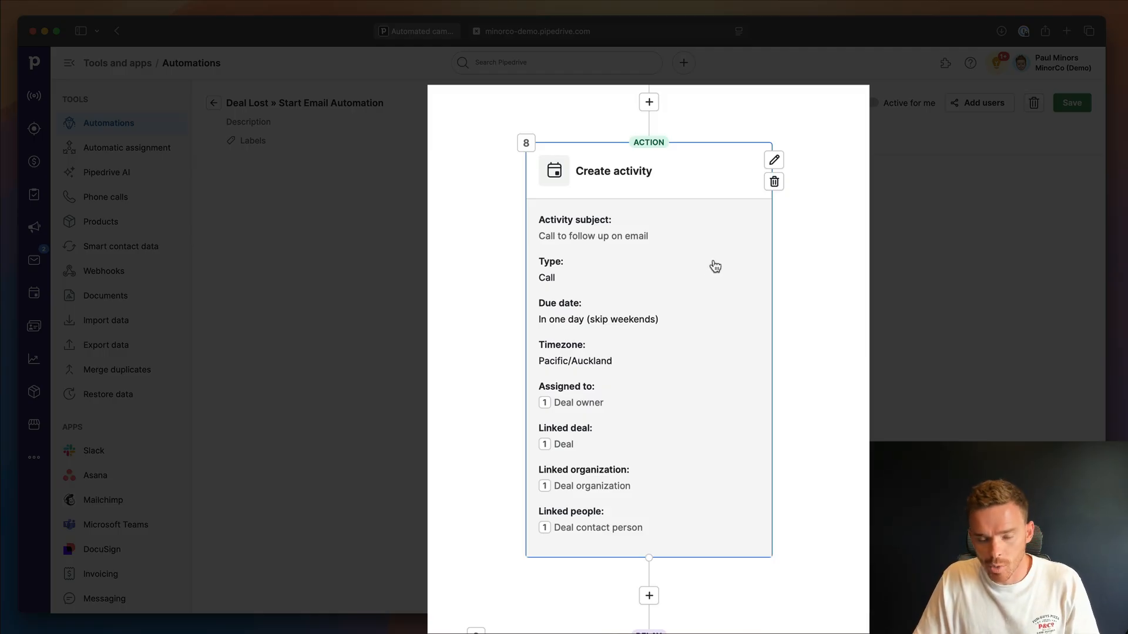
pyautogui.scroll(-7, 833, 390)
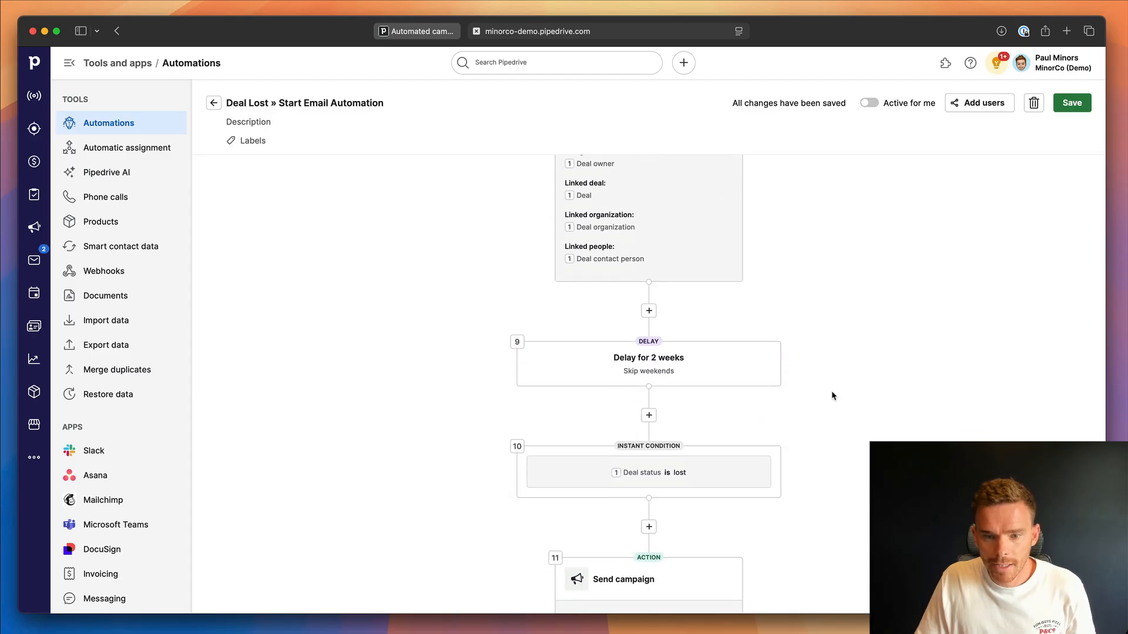
pyautogui.scroll(-3, 831, 389)
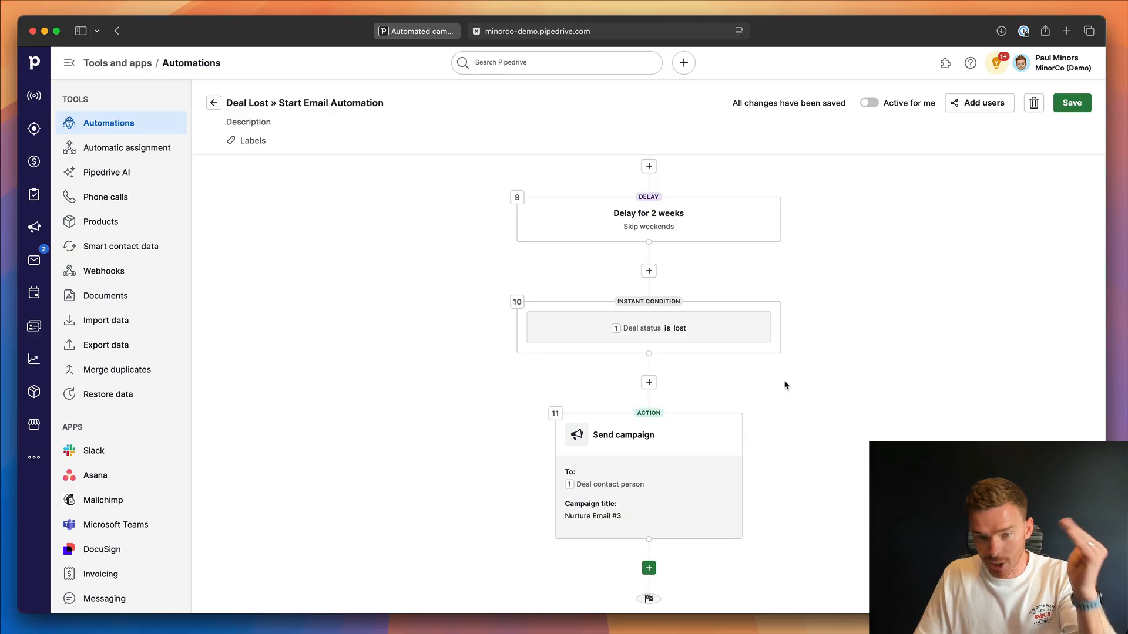
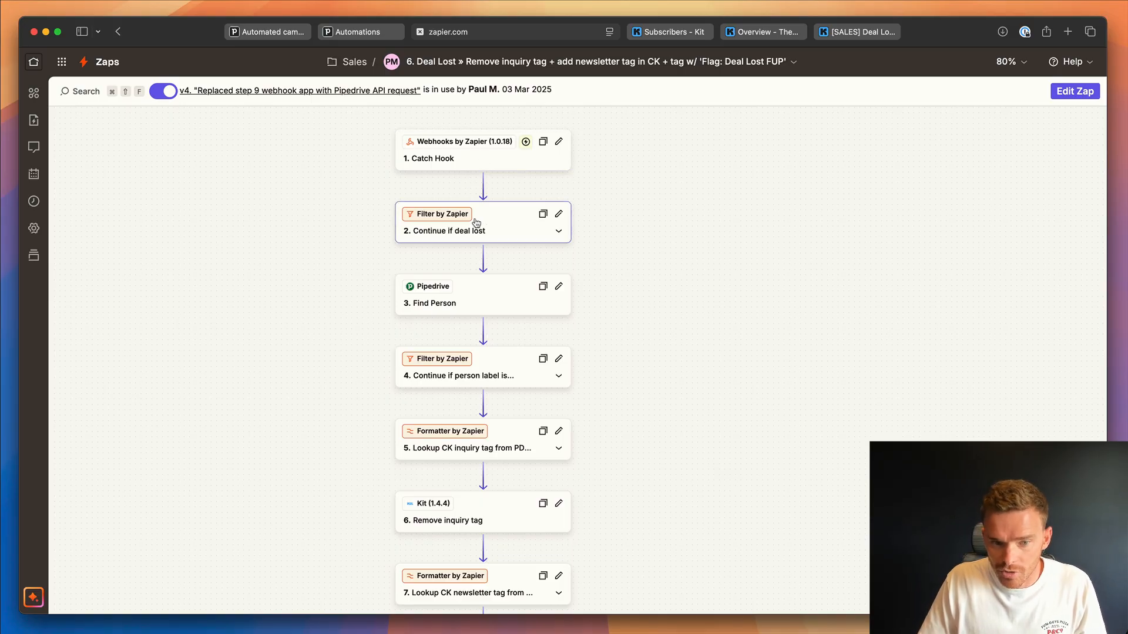
# Review the Zap that handles lost deals down to its lost-reason path, and check the Newsletter tags in Kit's subscriber list.
pyautogui.scroll(-4, 512, 242)
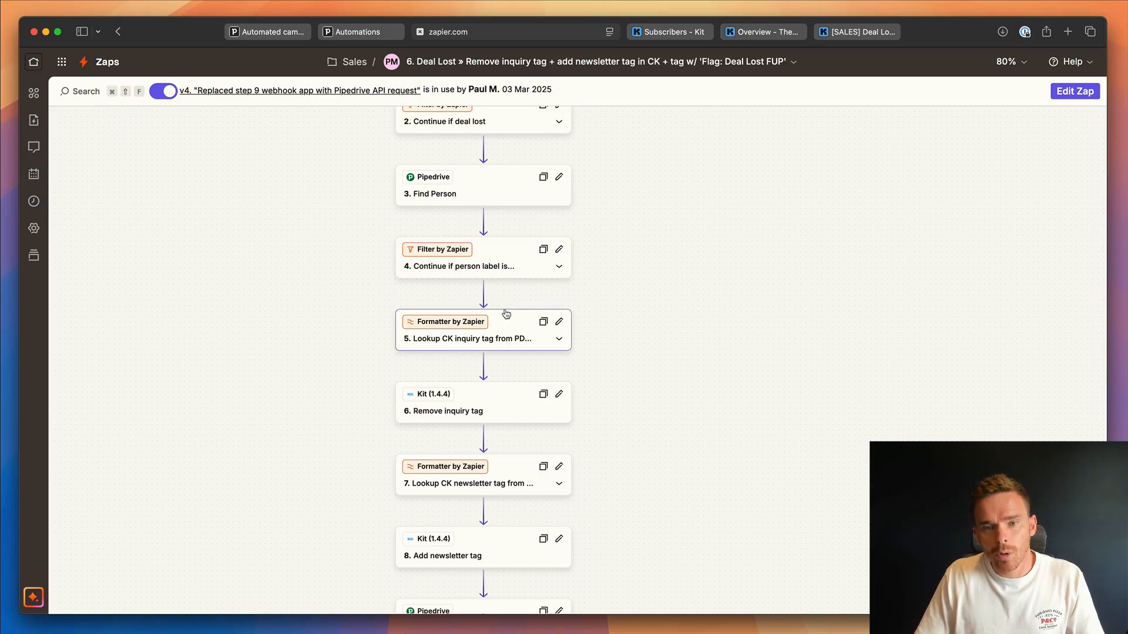
pyautogui.click(673, 33)
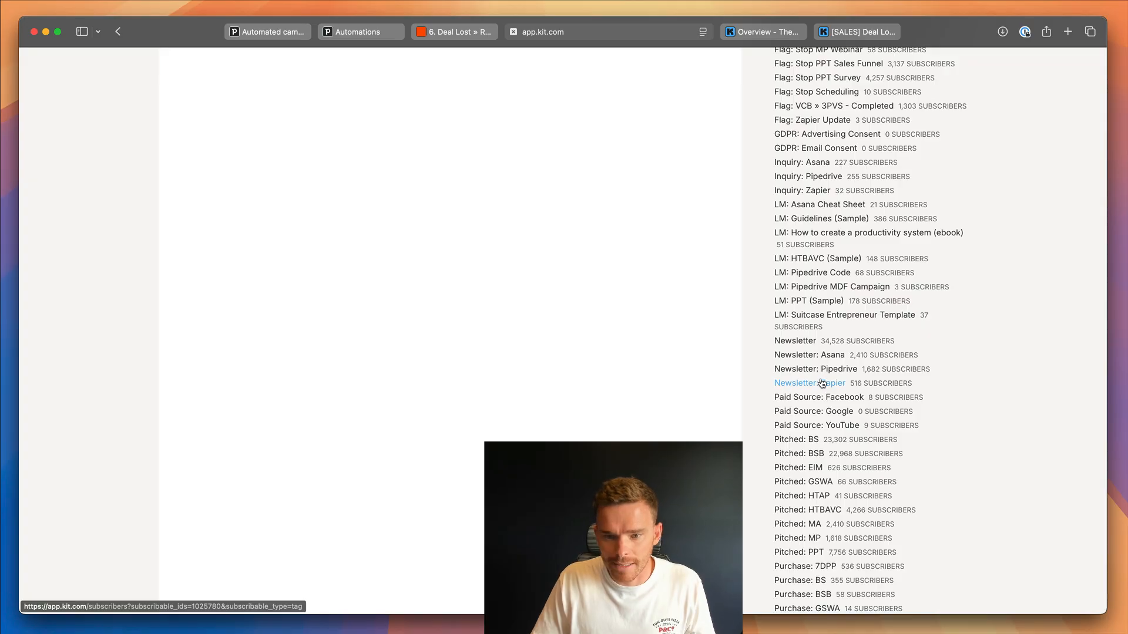
pyautogui.click(454, 31)
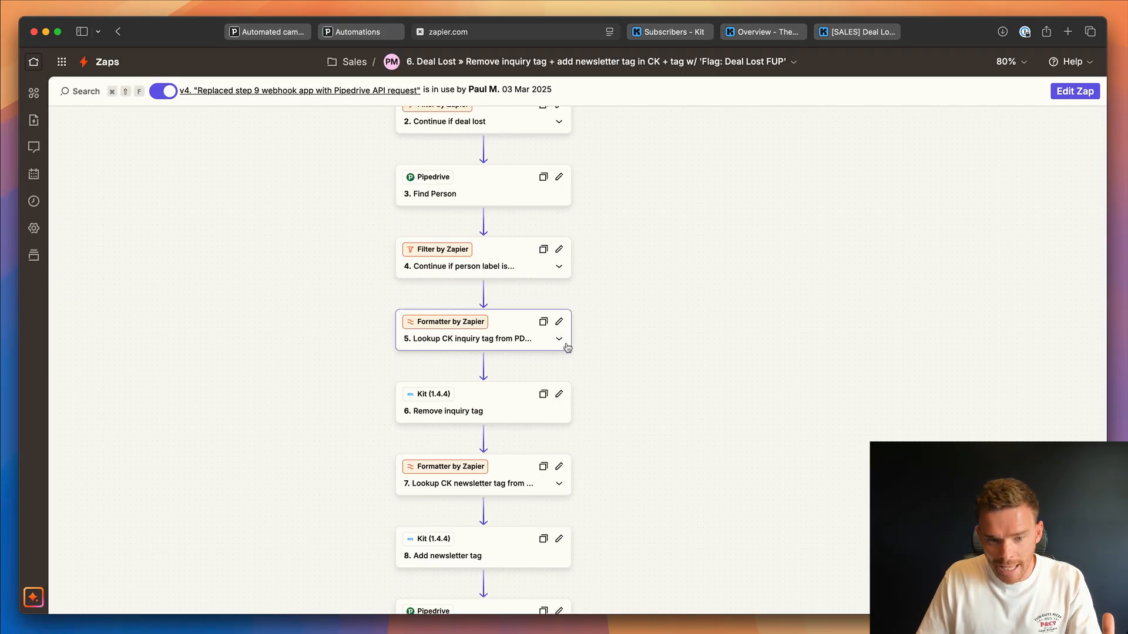
pyautogui.scroll(-10, 567, 348)
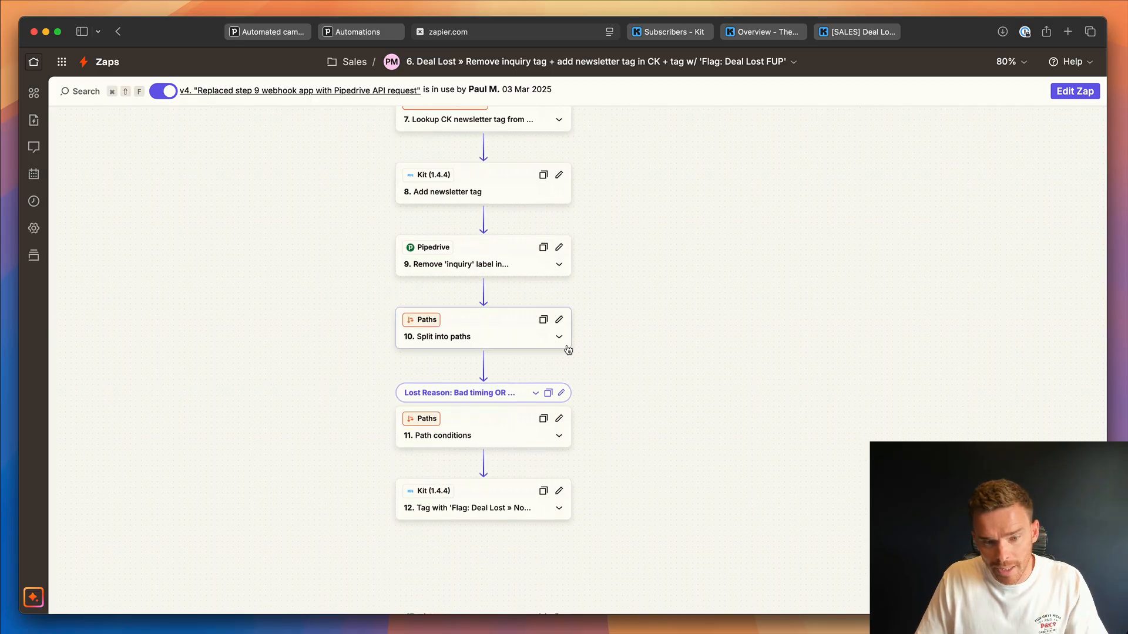
pyautogui.scroll(-1, 568, 350)
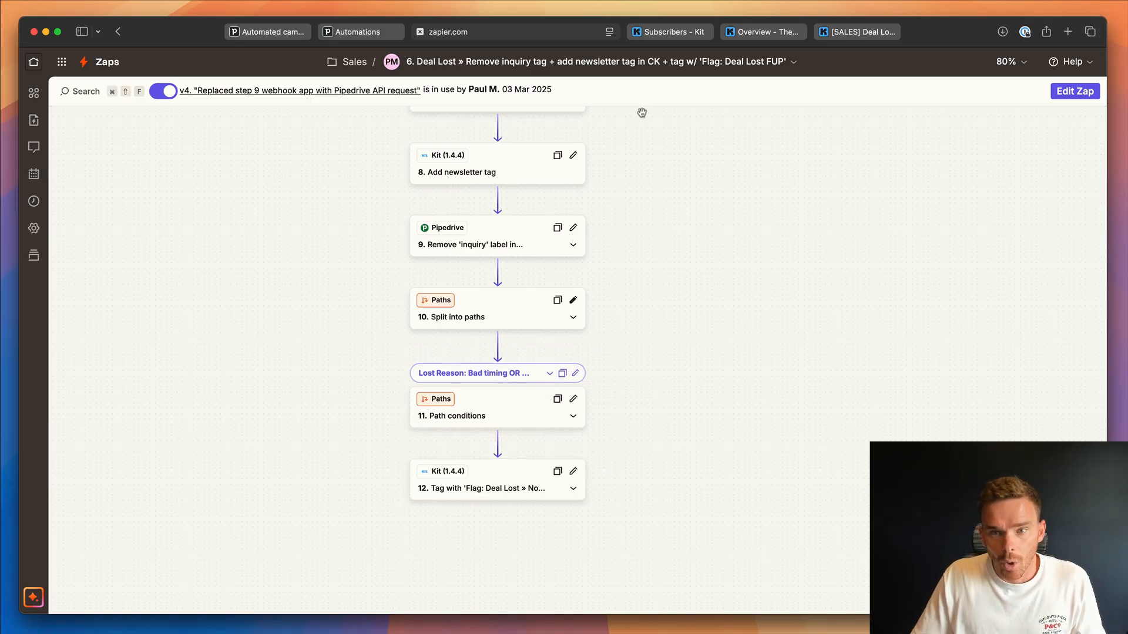
# View the "ULTIMATE Sales Call Booking System" broadcast in Kit, and examine the trigger and first actions of the "[SALES] Deal Lost » Bad Timing/No Response" automation.
pyautogui.click(757, 32)
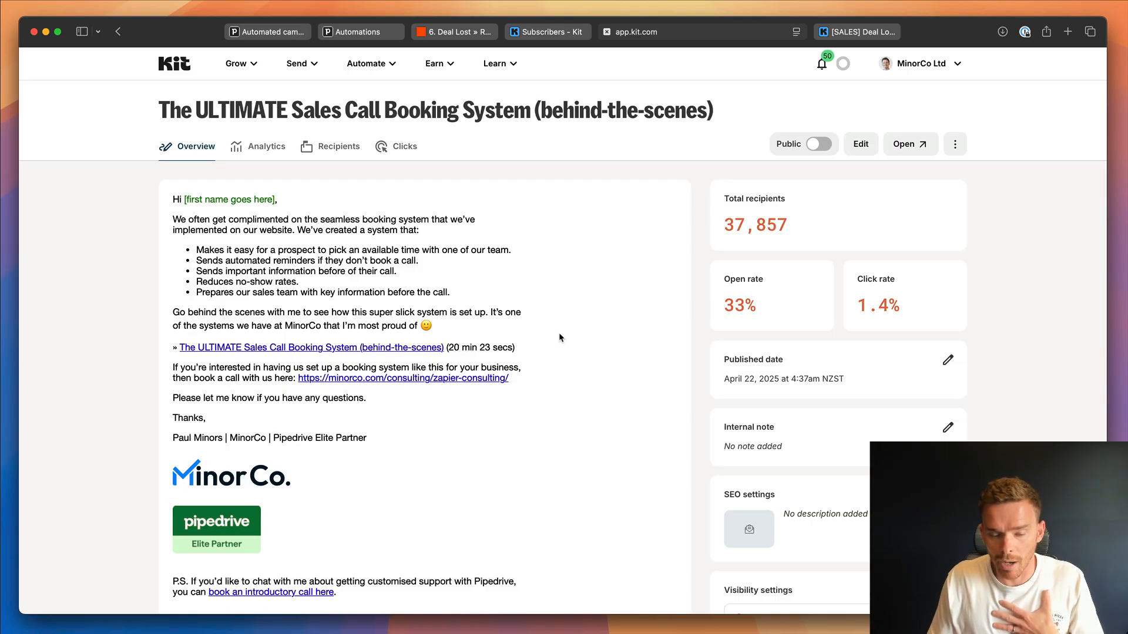
pyautogui.click(868, 34)
pyautogui.scroll(5, 594, 320)
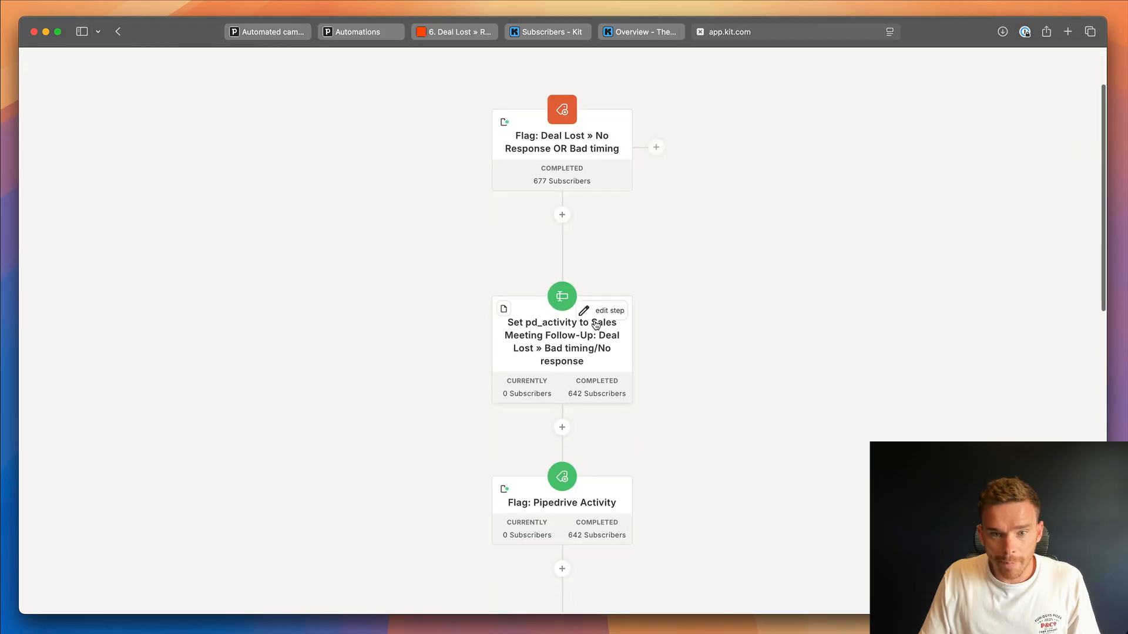
pyautogui.moveTo(568, 199)
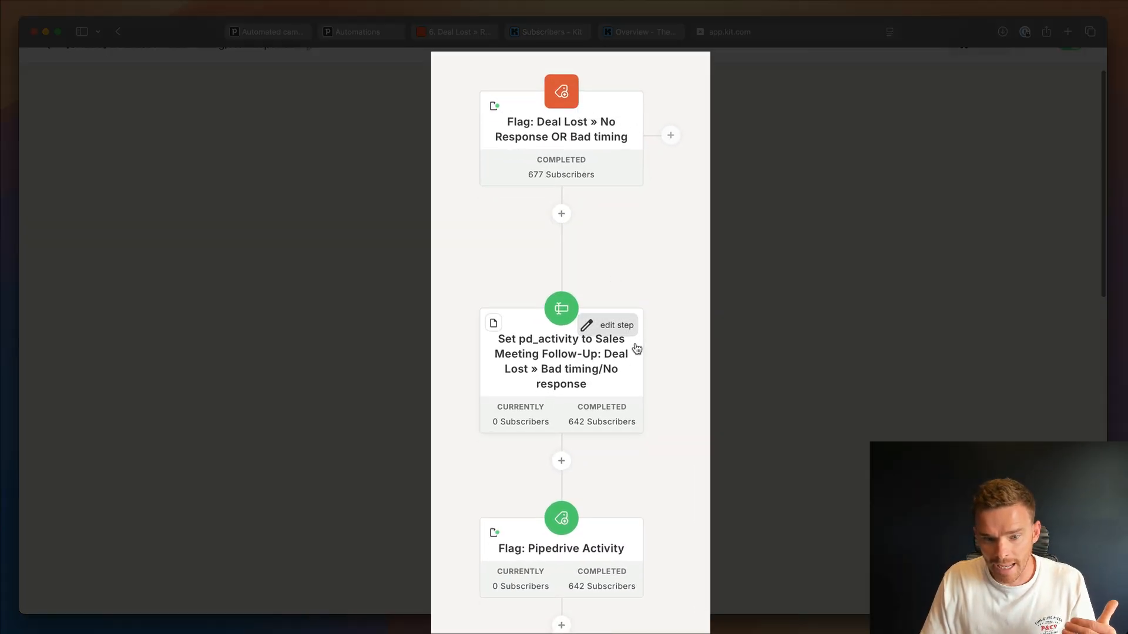
pyautogui.scroll(-8, 635, 347)
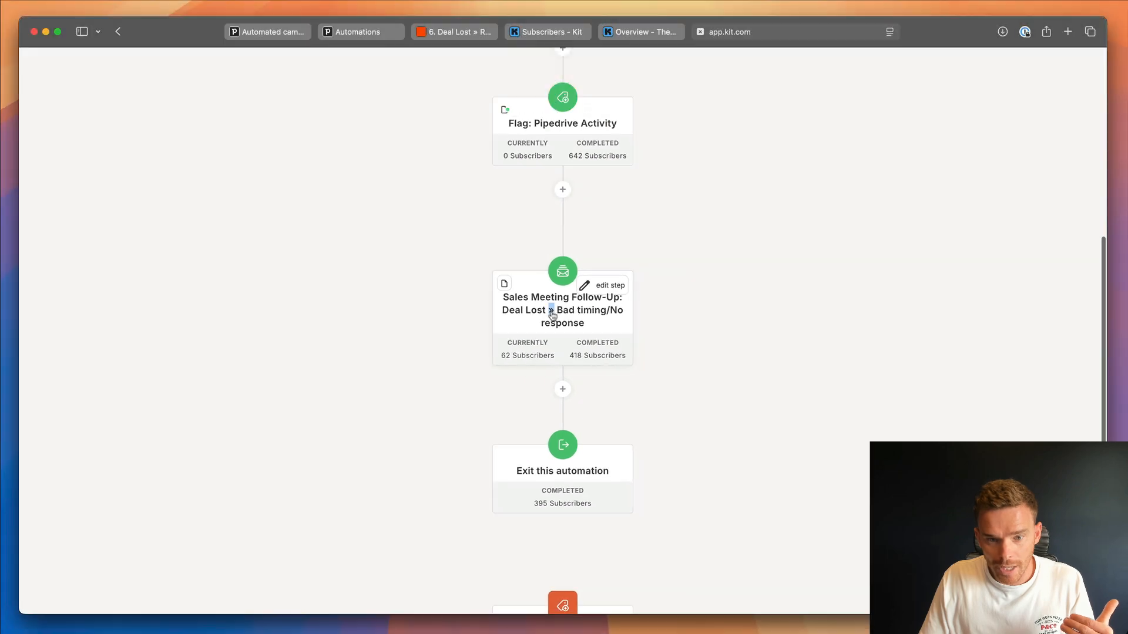
# Review the emails sent after 1 hour, 30 days and 60 days in the "Sales Meeting Follow-Up: Deal Lost » Bad timing/No response" sequence.
pyautogui.click(559, 312)
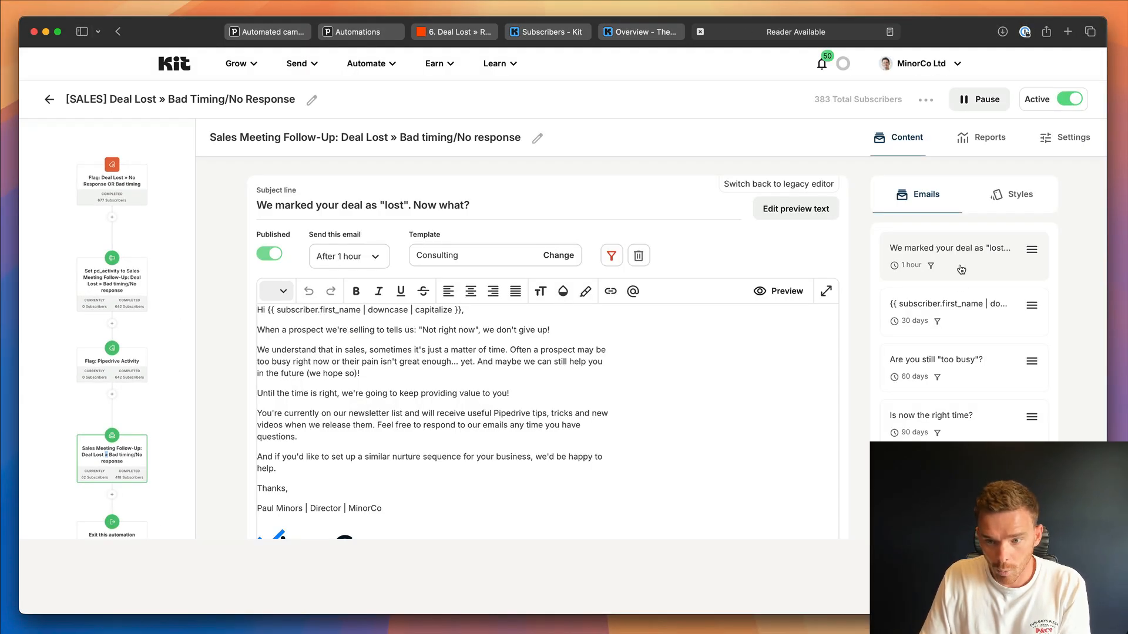
pyautogui.scroll(-2, 668, 418)
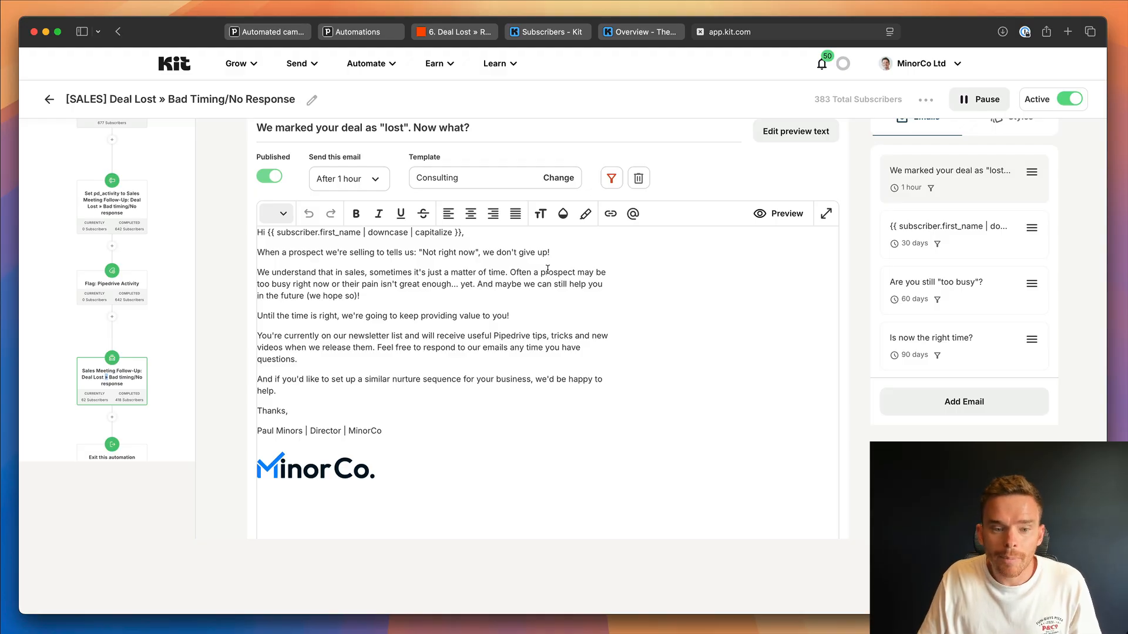
pyautogui.click(947, 238)
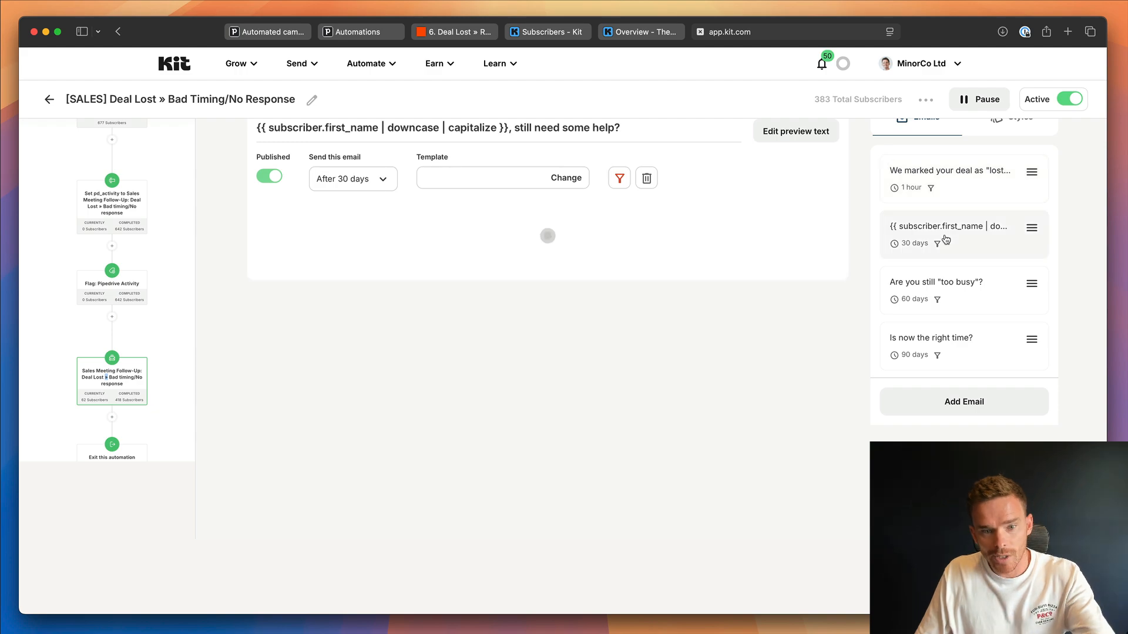
pyautogui.click(982, 291)
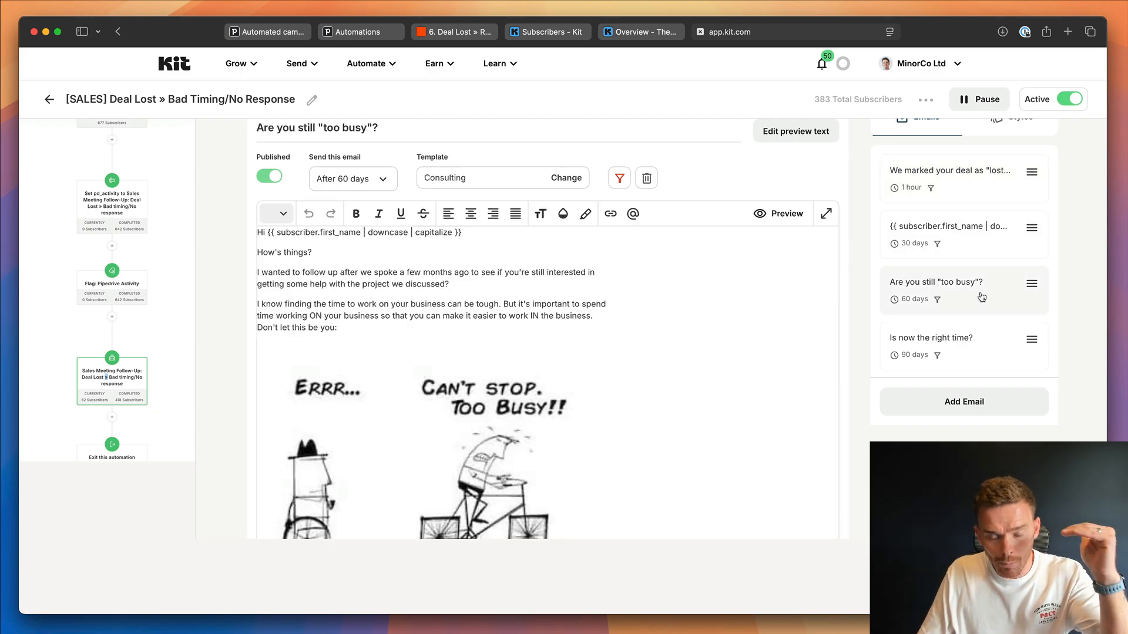
pyautogui.scroll(-3, 718, 343)
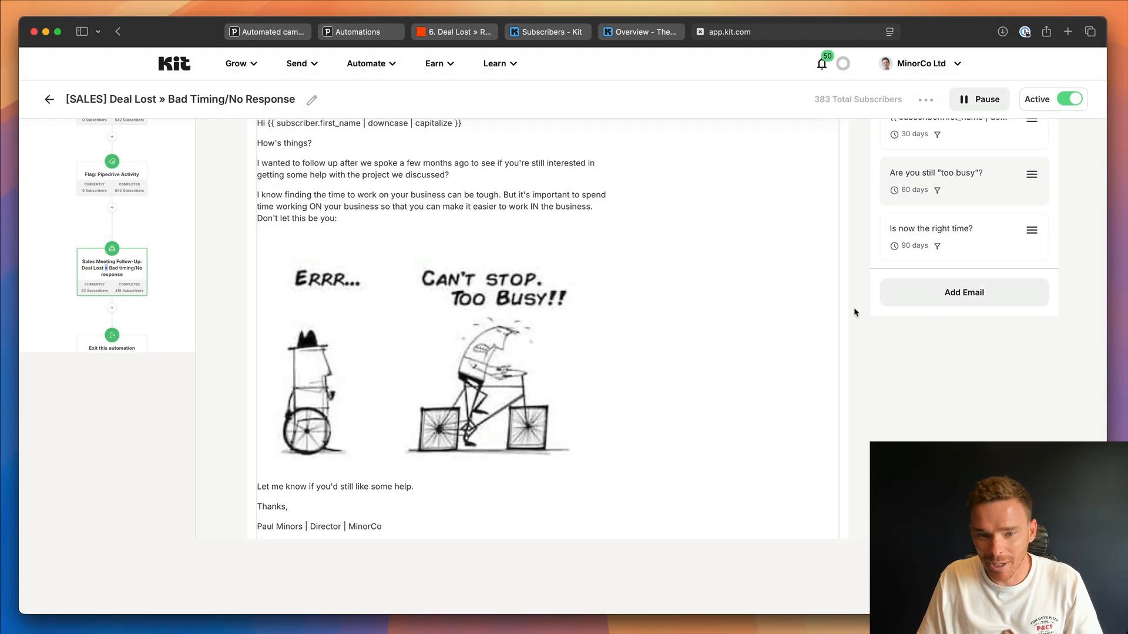
pyautogui.scroll(1, 844, 309)
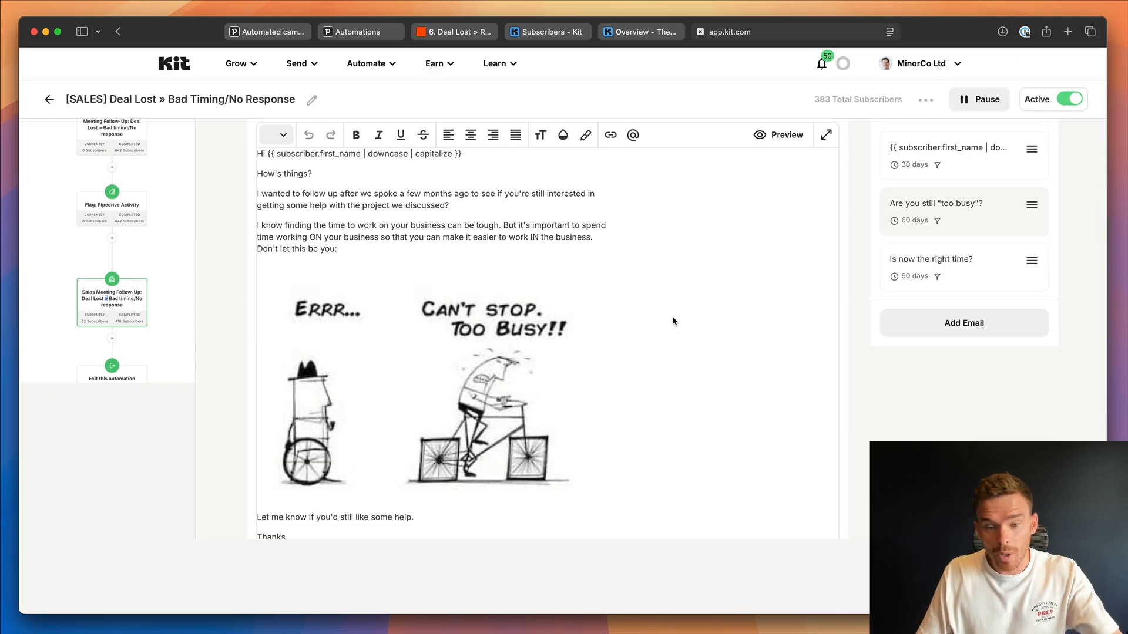
pyautogui.press('Escape')
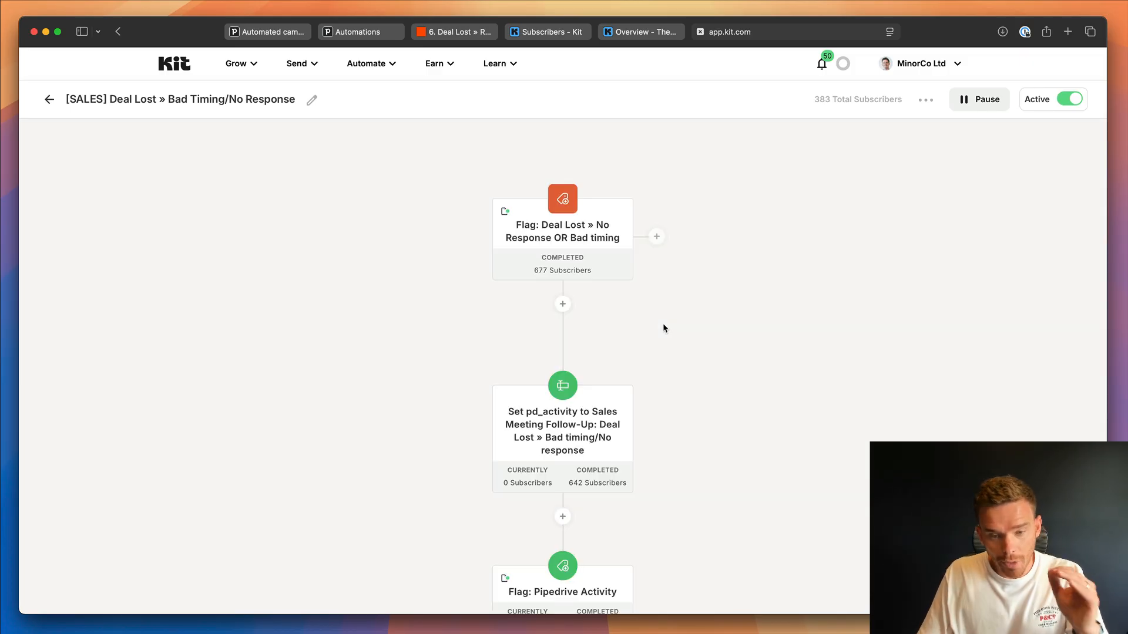
# Examine the end of the deal-lost automation, including its exit step, the Temp trigger and the Purchase: MA and Purchase: MP events.
pyautogui.scroll(-5, 663, 329)
pyautogui.scroll(-7, 661, 329)
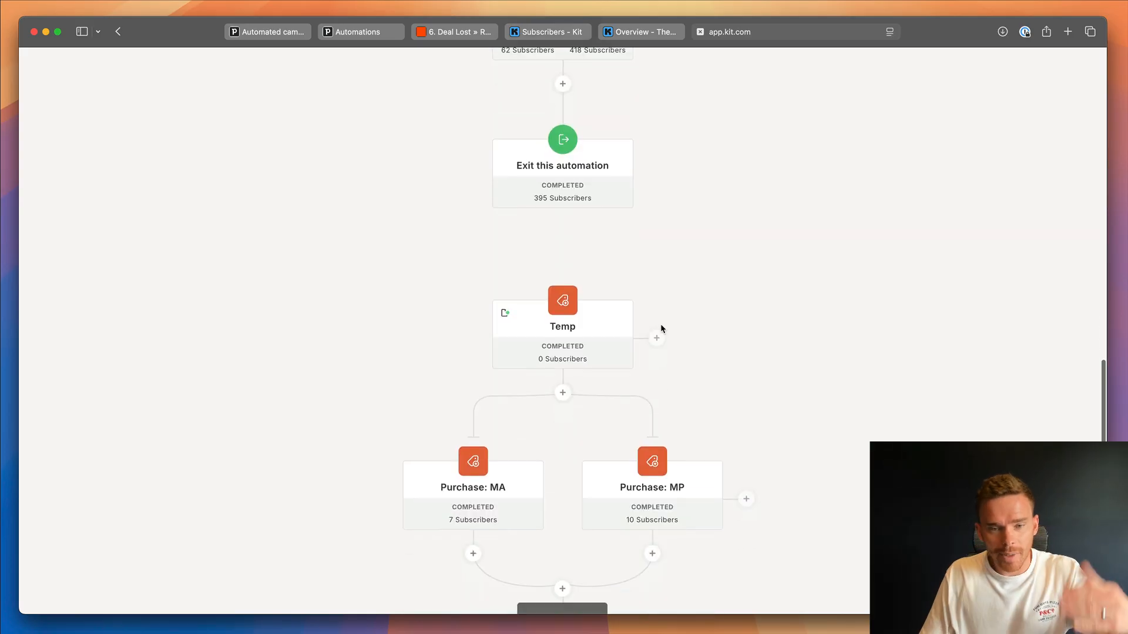
pyautogui.scroll(3, 659, 329)
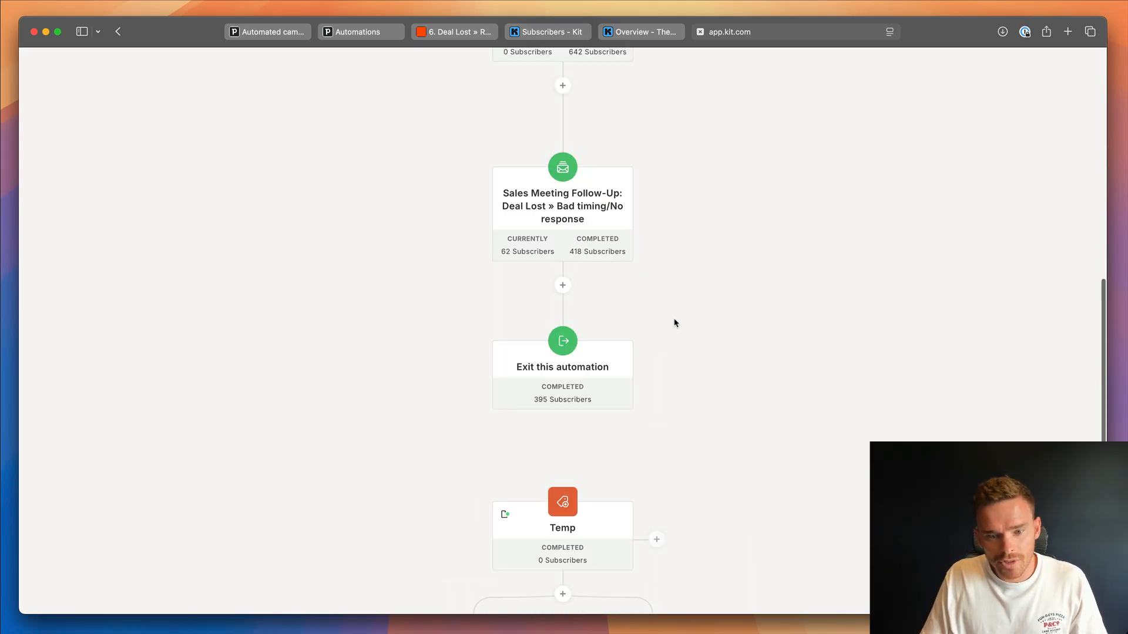
pyautogui.scroll(-5, 659, 333)
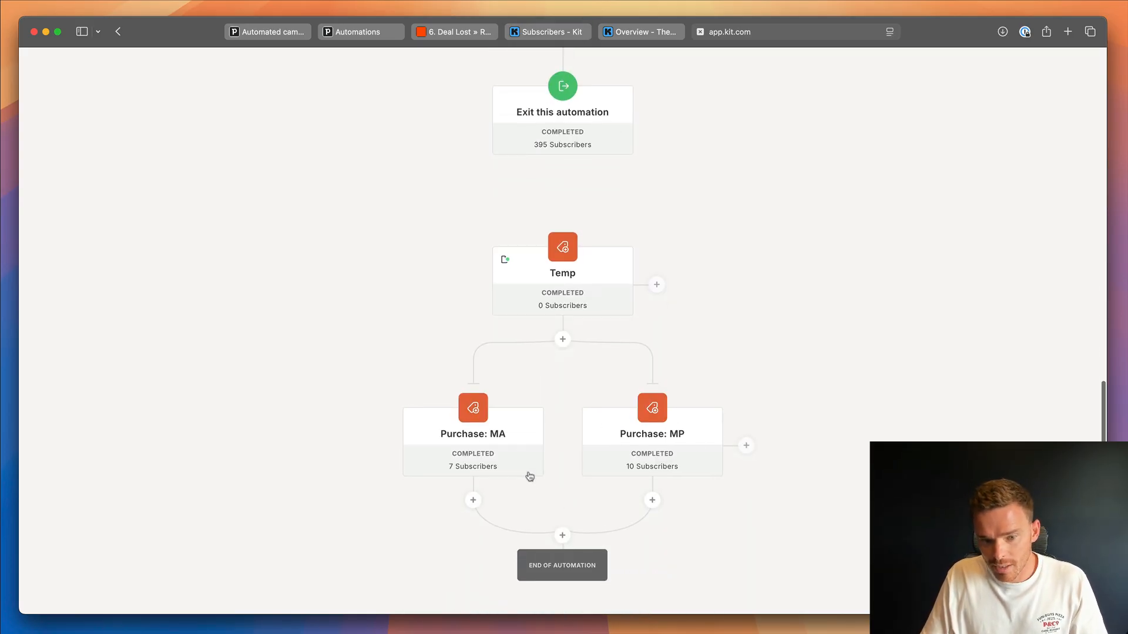
pyautogui.scroll(1, 529, 470)
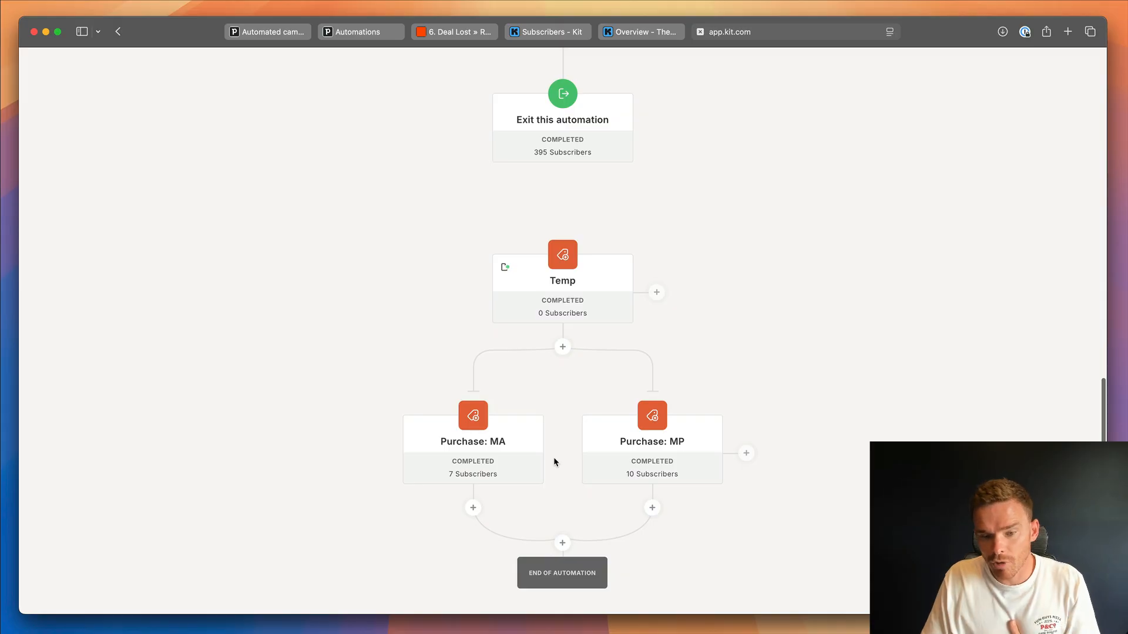
pyautogui.moveTo(666, 441)
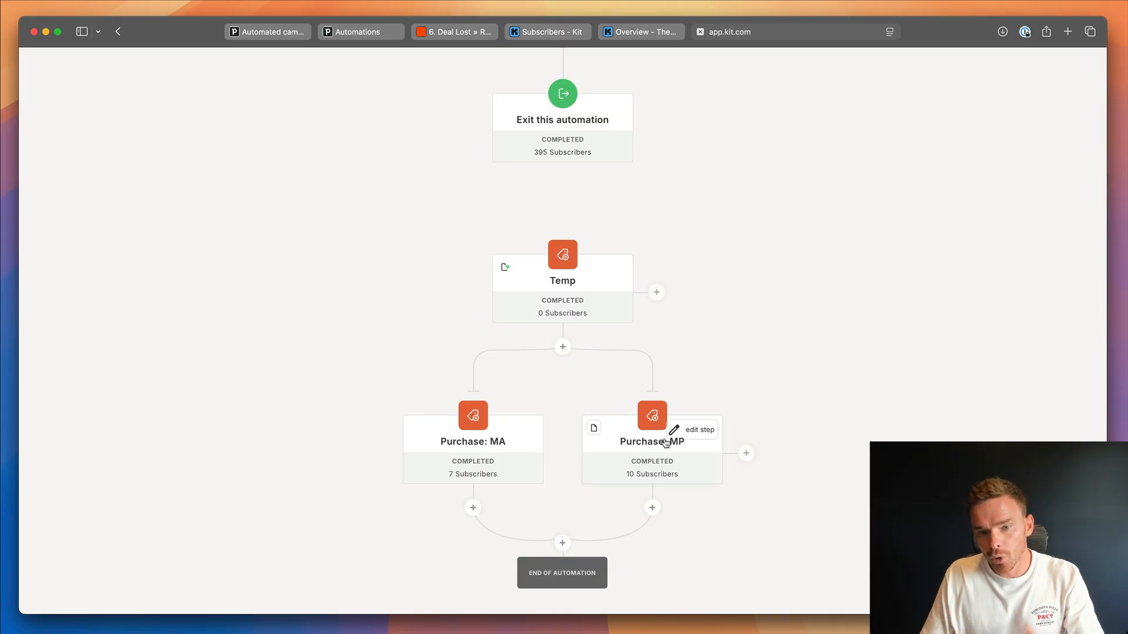
pyautogui.scroll(5, 663, 440)
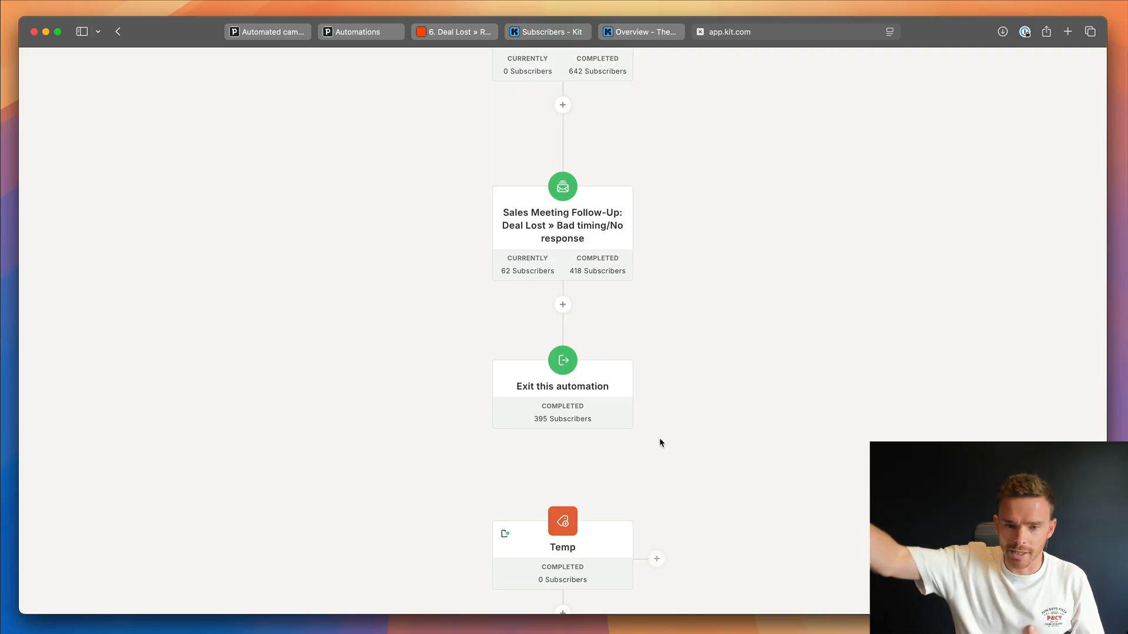
pyautogui.scroll(-5, 678, 400)
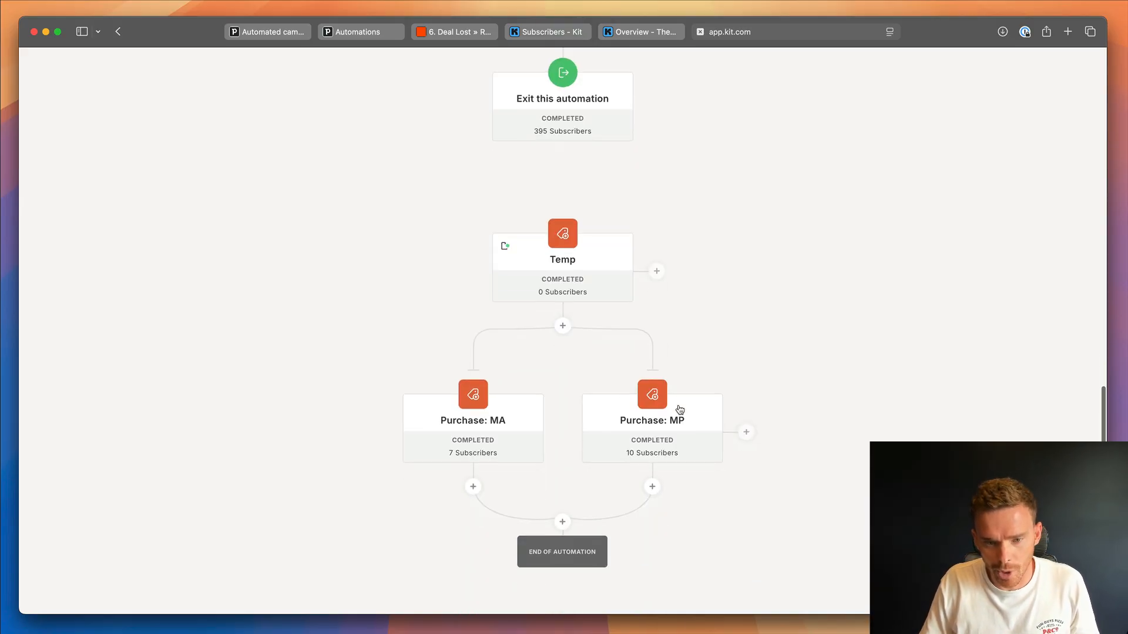